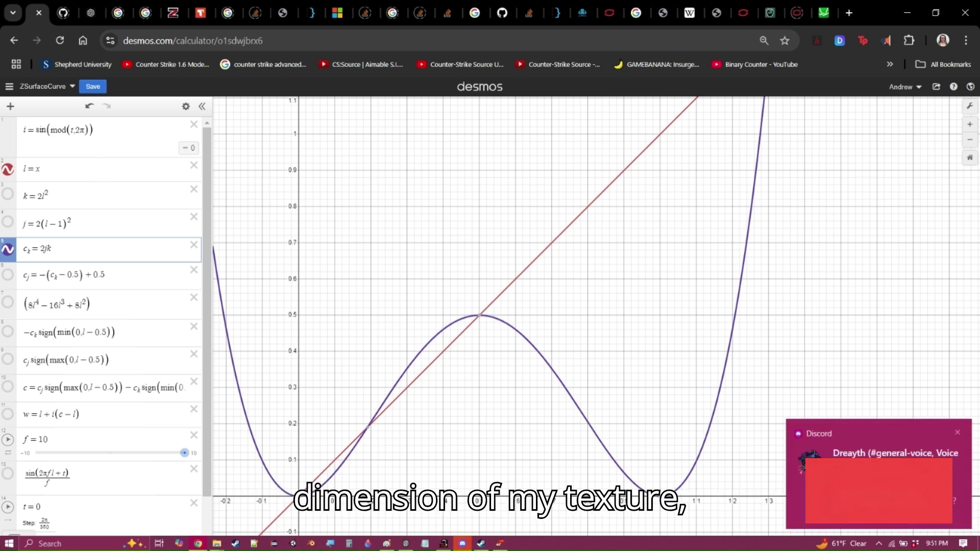
Step: Trace the coordinates along the line l = x upward from near the origin
click(303, 490)
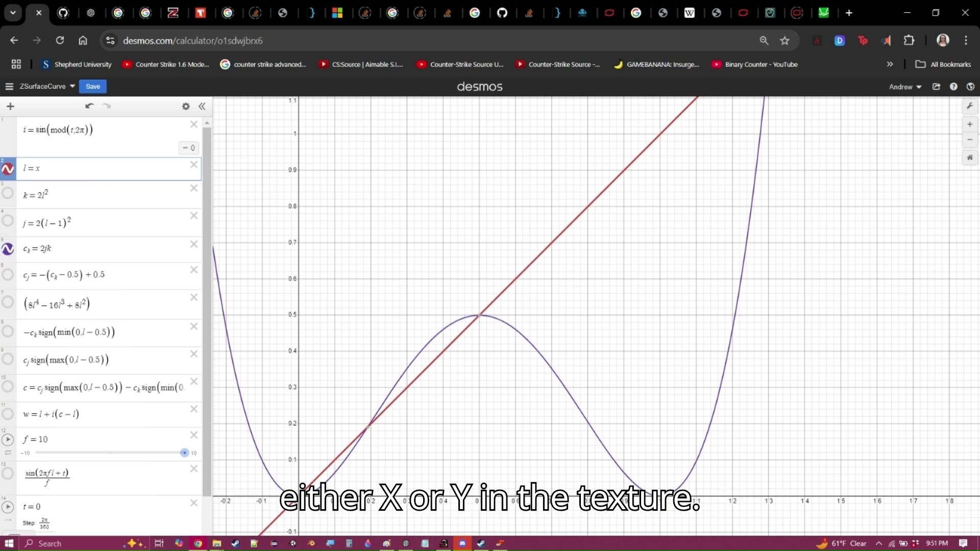
drag(312, 488, 335, 464)
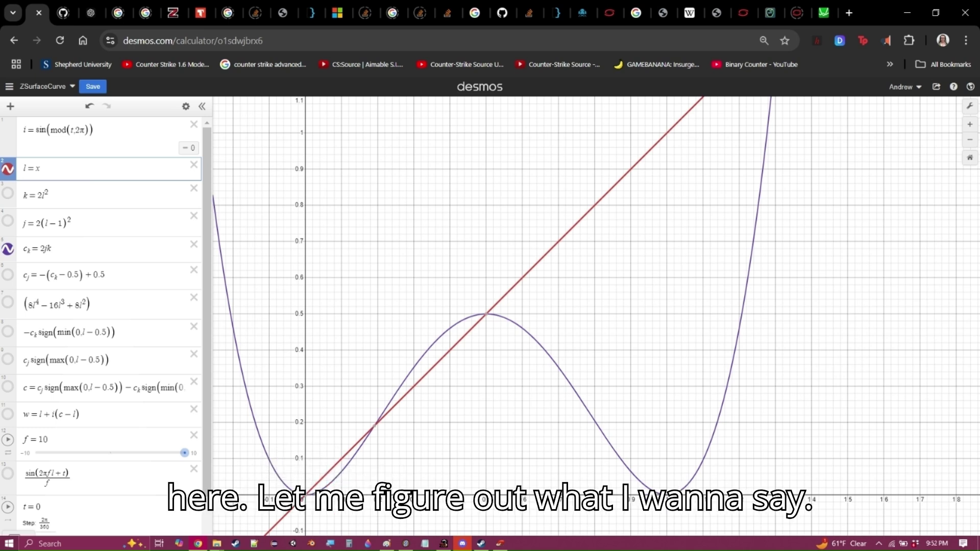
click(336, 462)
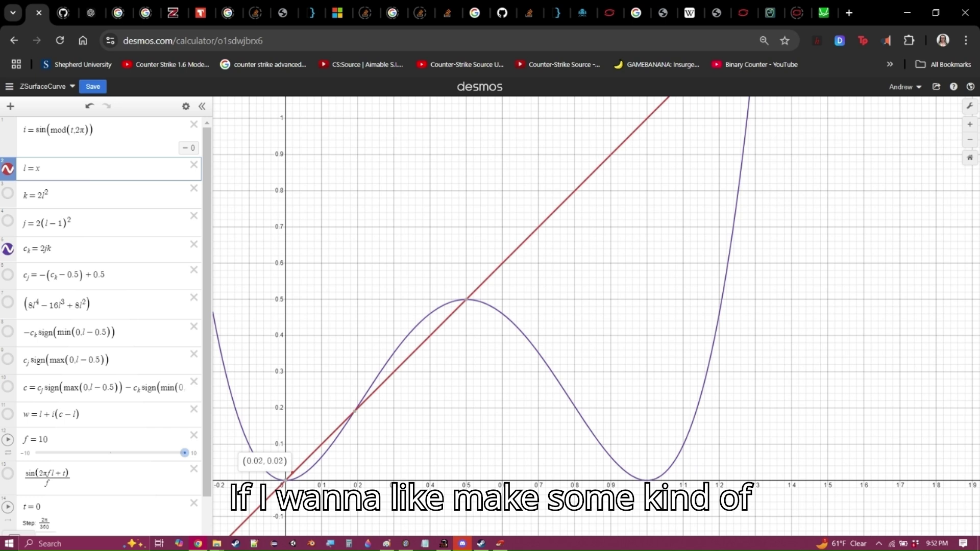
drag(292, 473, 293, 472)
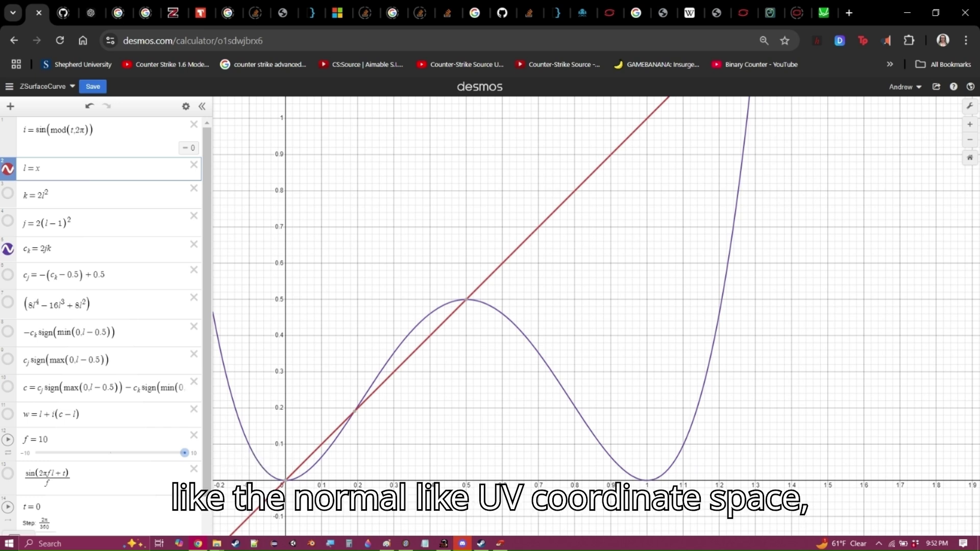
mouse_move(293, 472)
mouse_down()
mouse_move(561, 204)
mouse_move(316, 449)
mouse_move(545, 219)
mouse_up()
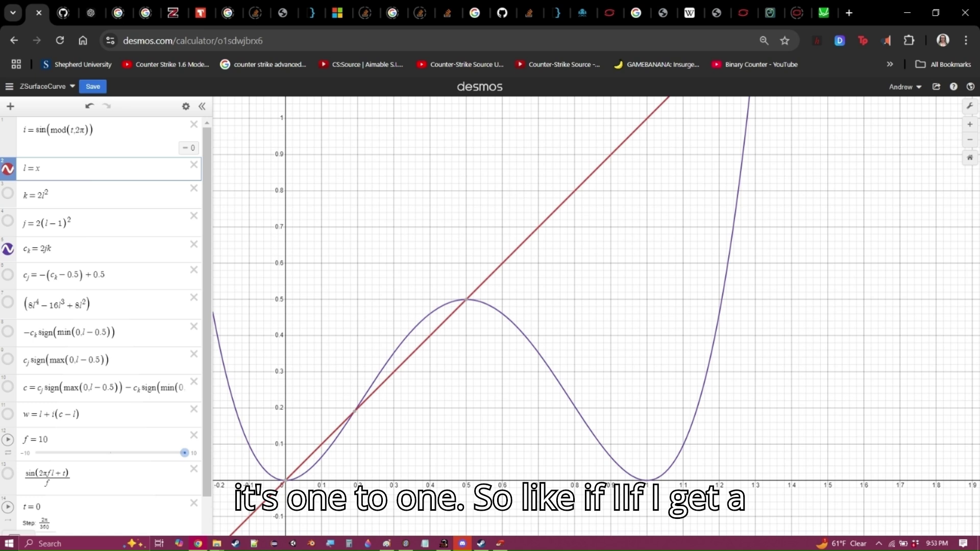
key(Escape)
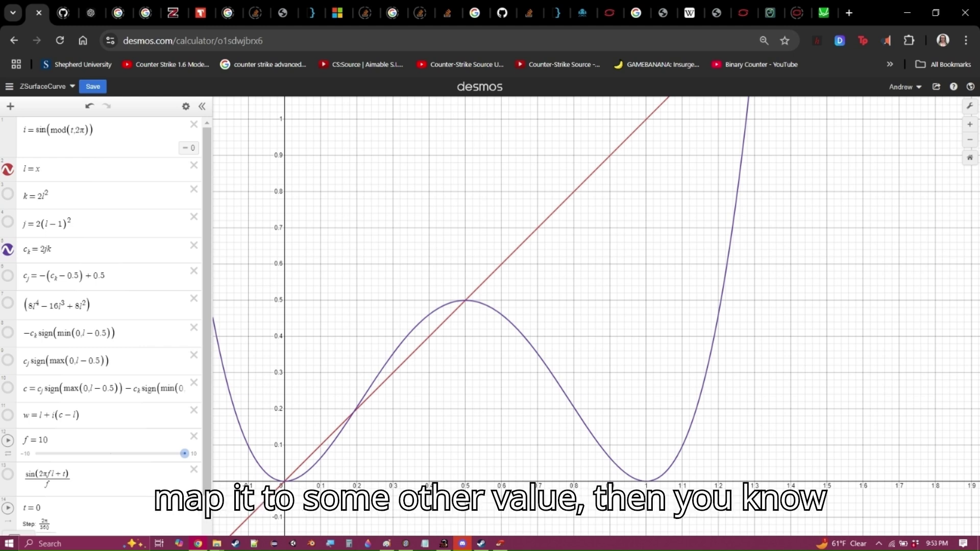
Step: Highlight the c_k = 2jk curve and inspect its shape beside the line l = x
click(404, 338)
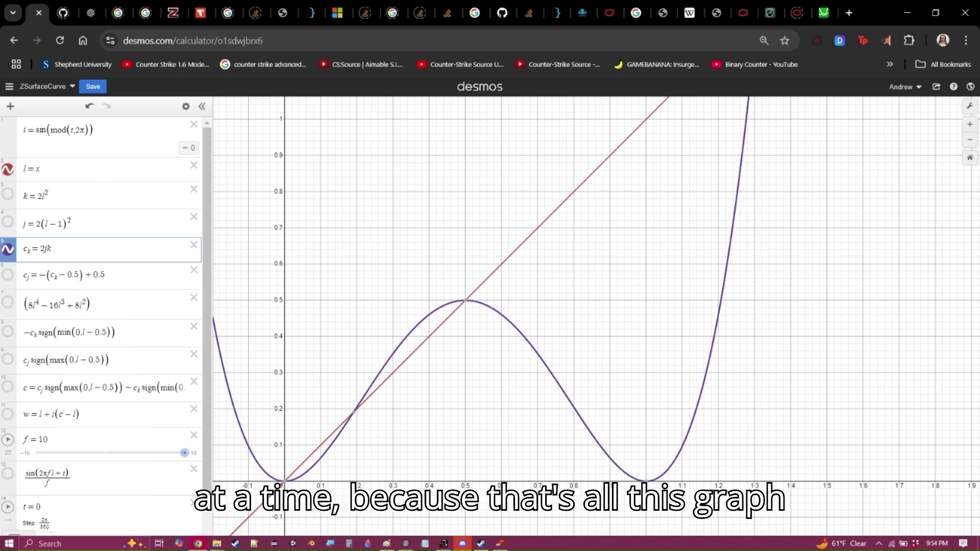
drag(596, 315, 581, 311)
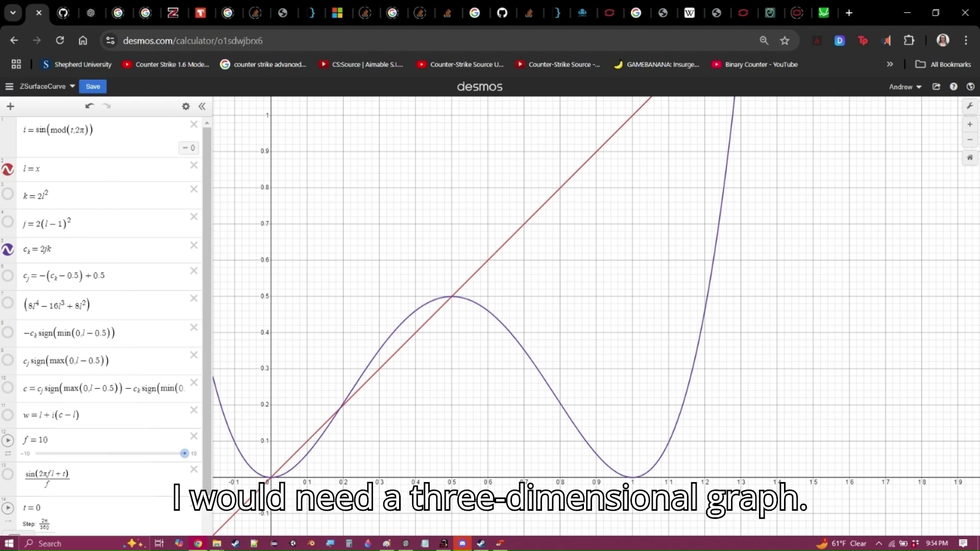
click(85, 249)
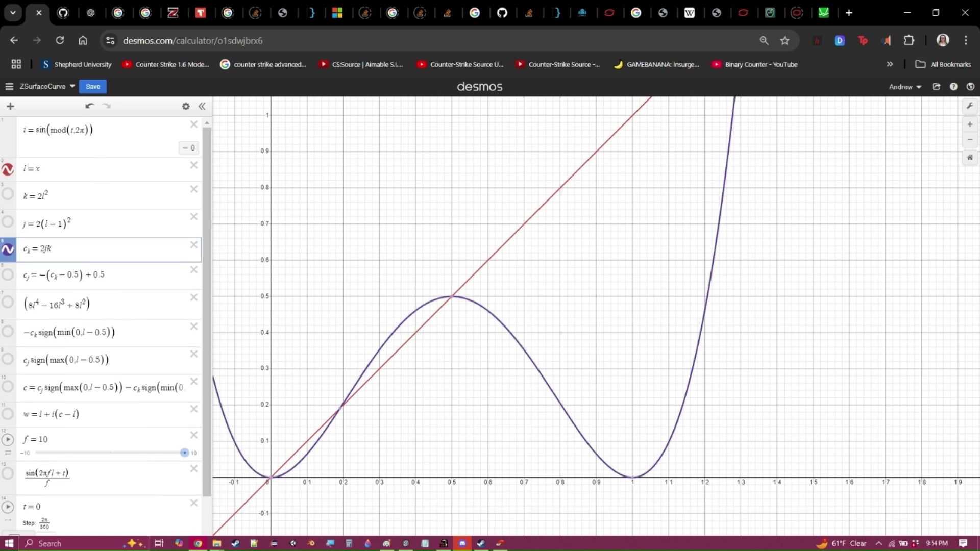
key(Escape)
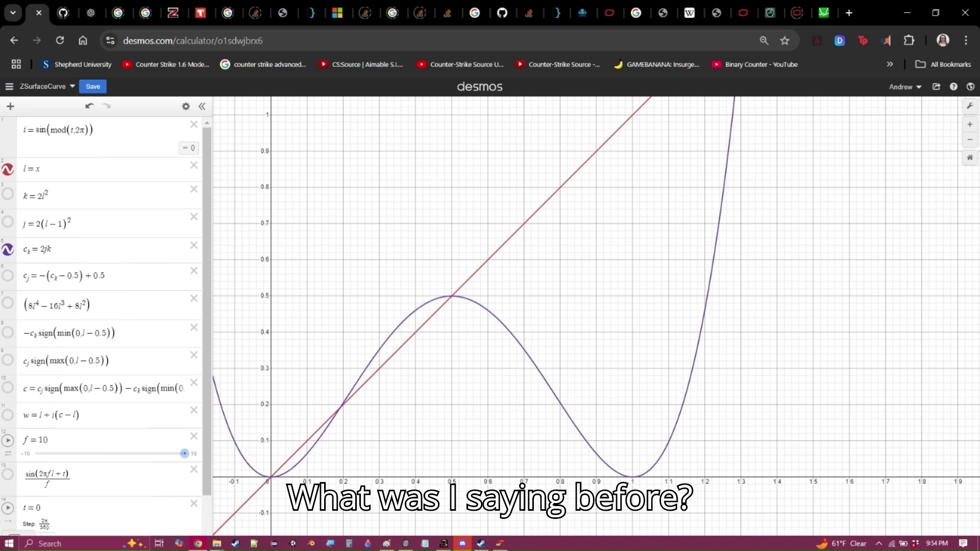
click(86, 248)
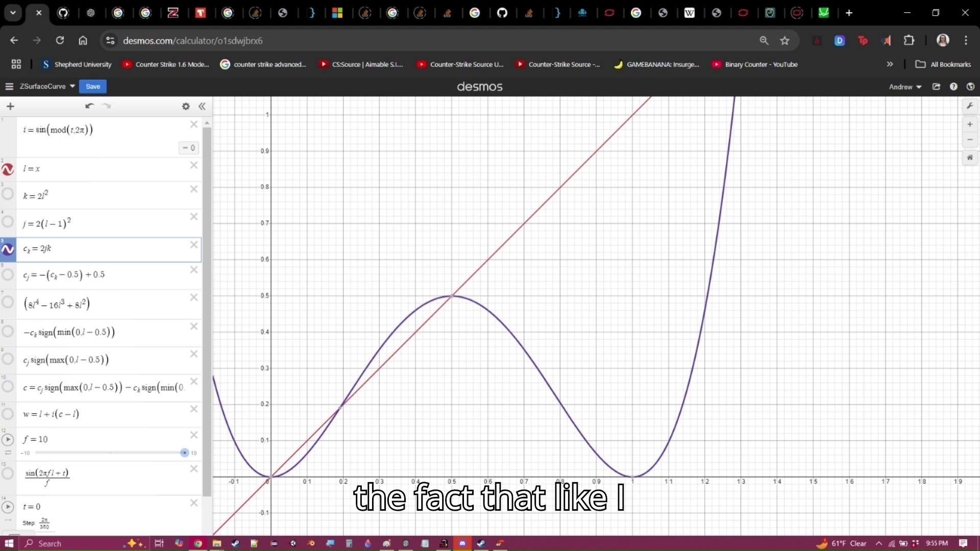
Step: Trace the c_k = 2jk curve up its rising side, over the peak and down to about x = 1
mouse_move(386, 341)
mouse_down()
mouse_move(434, 299)
mouse_move(469, 301)
mouse_move(536, 366)
mouse_move(604, 462)
mouse_move(638, 475)
mouse_move(486, 307)
mouse_move(362, 374)
mouse_move(301, 455)
mouse_move(415, 316)
mouse_move(537, 368)
mouse_move(648, 471)
mouse_move(615, 475)
mouse_up()
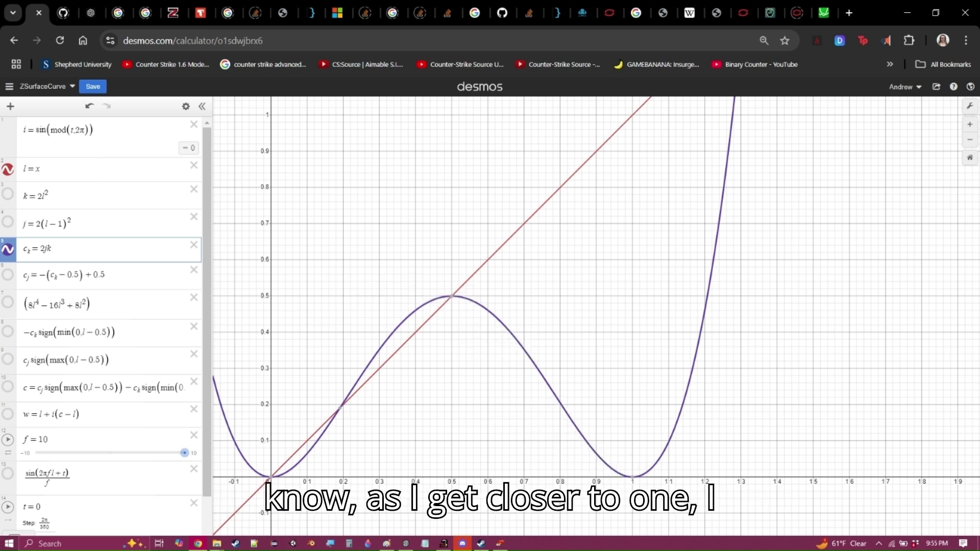
mouse_move(528, 349)
mouse_down()
mouse_move(616, 472)
mouse_move(516, 341)
mouse_up()
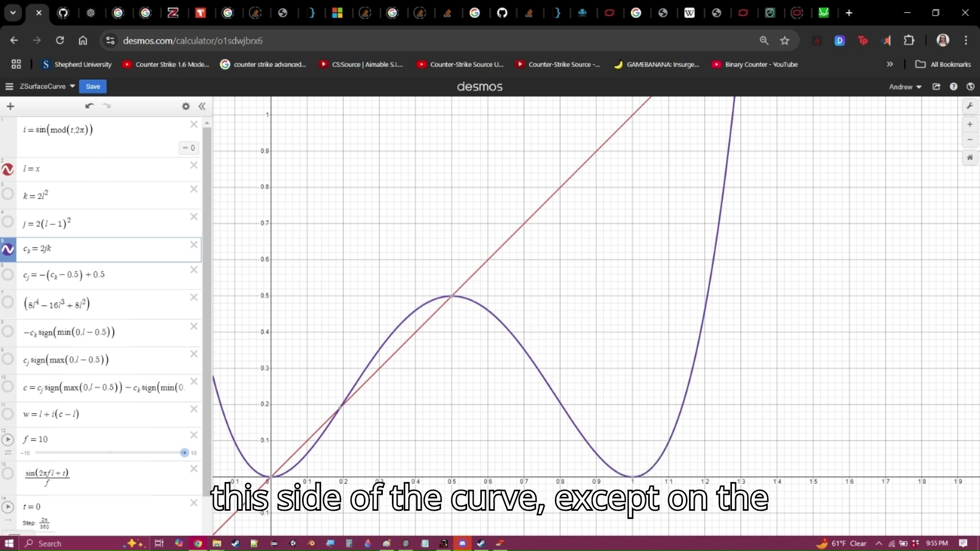
drag(475, 305, 632, 476)
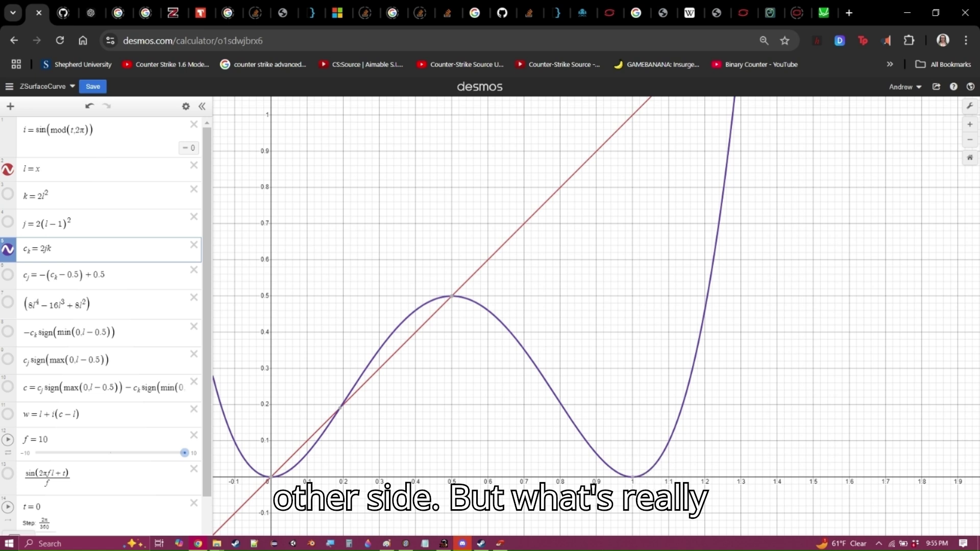
click(497, 317)
mouse_move(497, 317)
mouse_down()
mouse_move(459, 298)
mouse_move(494, 315)
mouse_move(607, 463)
mouse_move(515, 344)
mouse_move(433, 298)
mouse_move(466, 297)
mouse_move(505, 325)
mouse_up()
drag(467, 298, 498, 319)
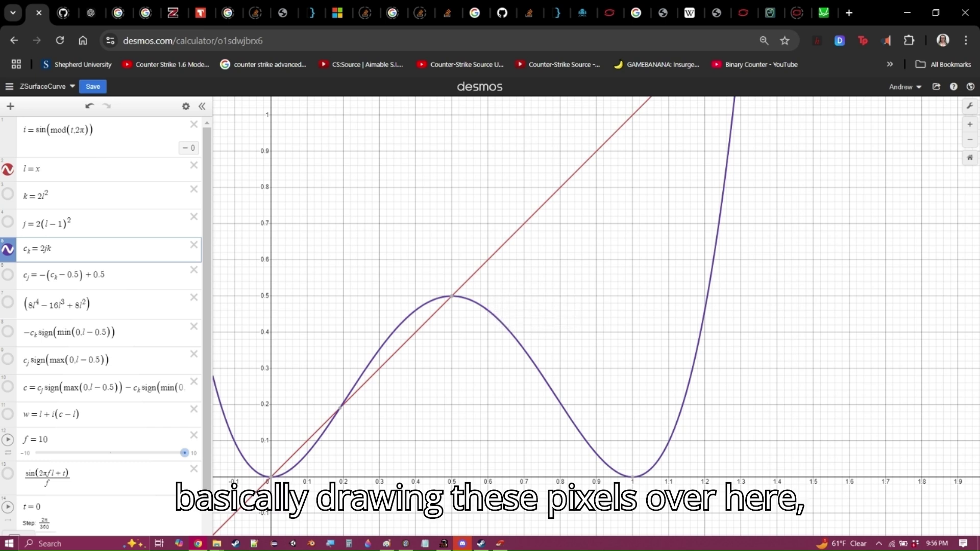
drag(410, 313, 388, 337)
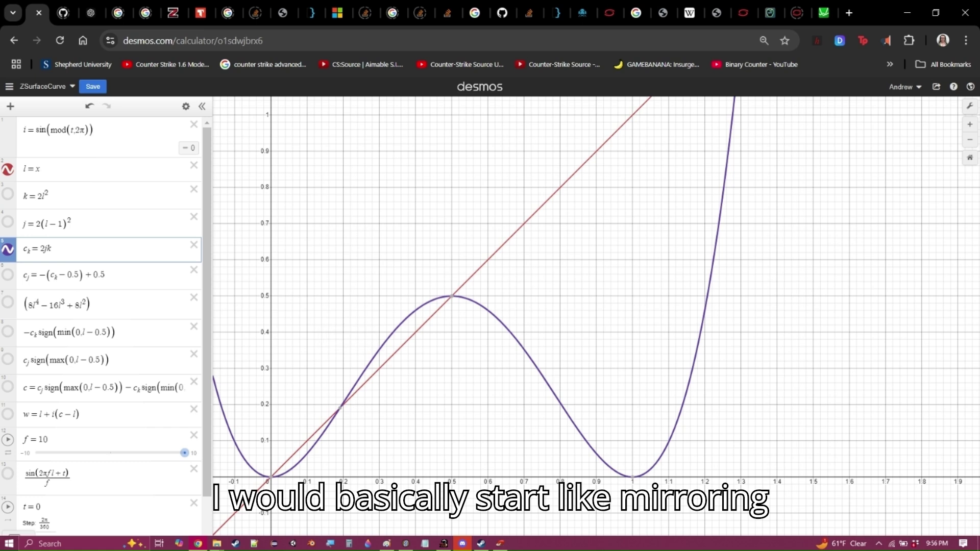
drag(479, 304, 612, 468)
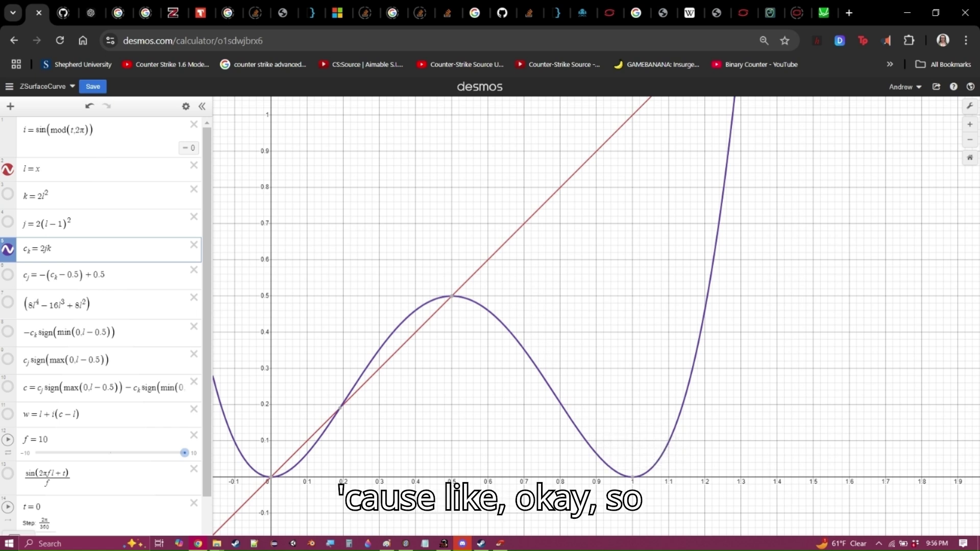
Step: Compare point coordinates at a height of about 0.4 on the line l = x and on both sides of the c_k curve
mouse_move(329, 426)
mouse_down()
mouse_move(282, 474)
mouse_move(419, 315)
mouse_move(451, 296)
mouse_move(393, 330)
mouse_move(385, 361)
mouse_move(419, 330)
mouse_up()
right_click(428, 355)
key(Escape)
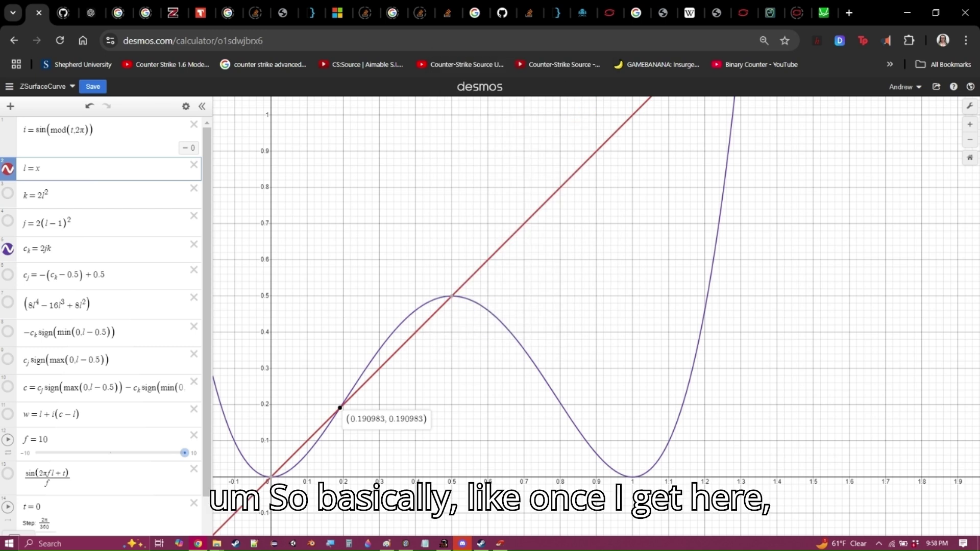
click(381, 345)
mouse_move(383, 346)
mouse_down()
mouse_move(397, 329)
mouse_move(391, 333)
mouse_up()
click(391, 334)
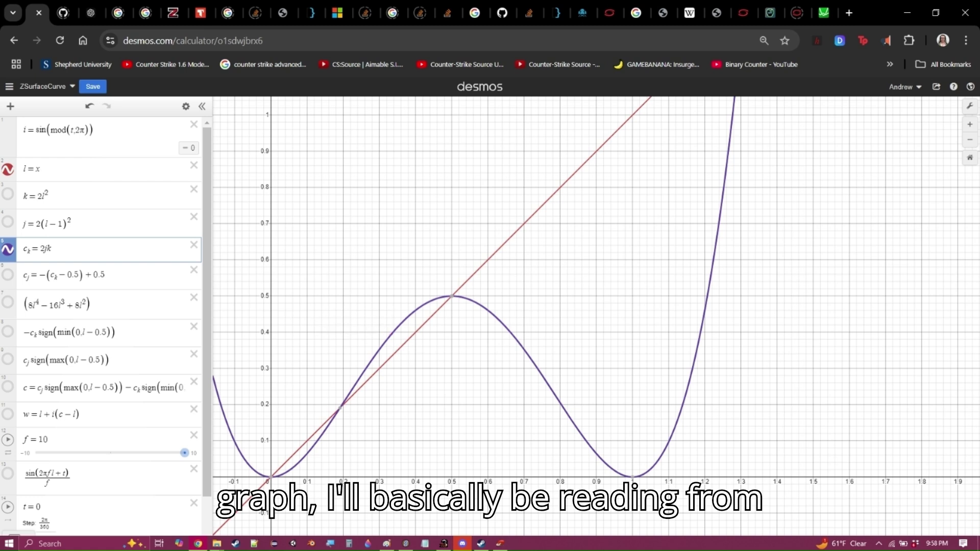
click(416, 331)
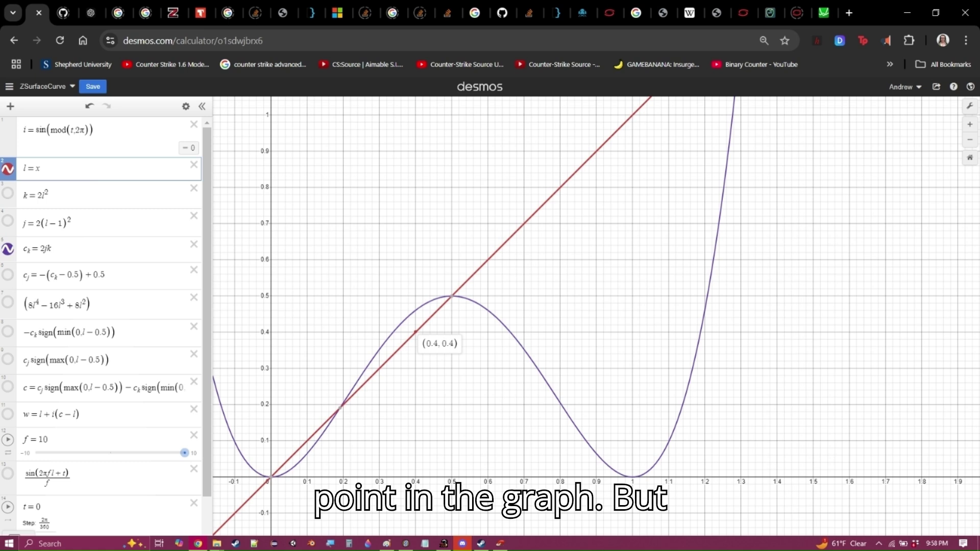
click(392, 330)
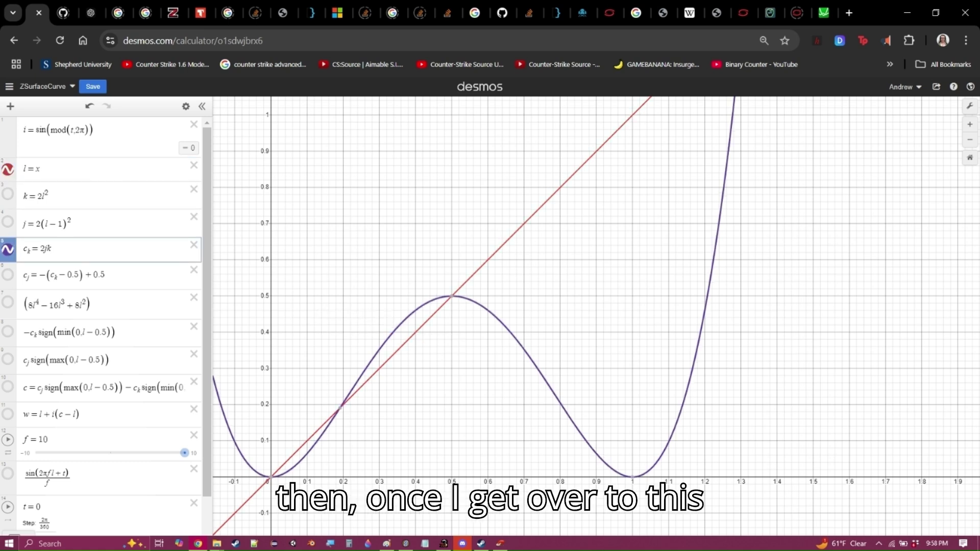
drag(456, 298, 505, 326)
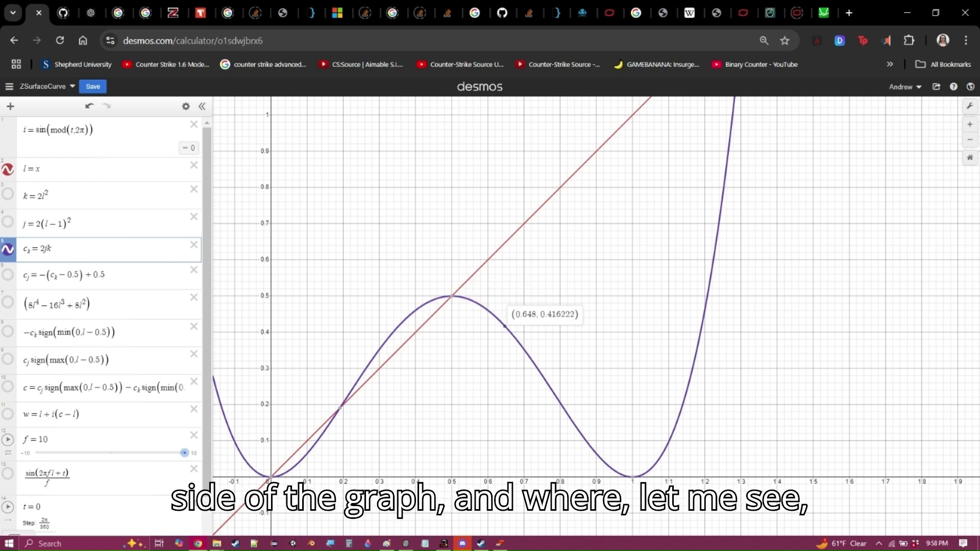
drag(391, 334, 392, 332)
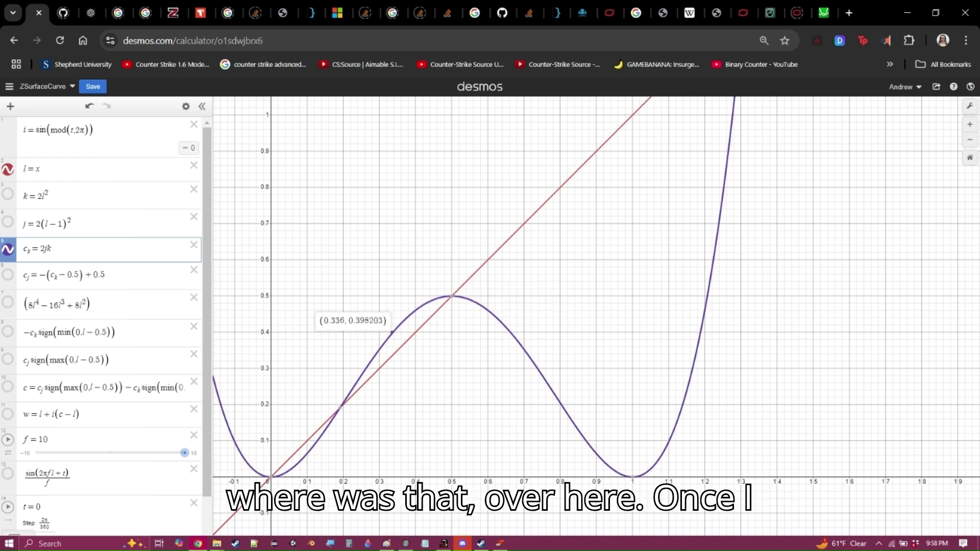
Step: Read the point at height 0.4 on the falling side of c_k, and trace the line l = x upward from the matching height
drag(452, 296, 511, 333)
right_click(510, 332)
key(Escape)
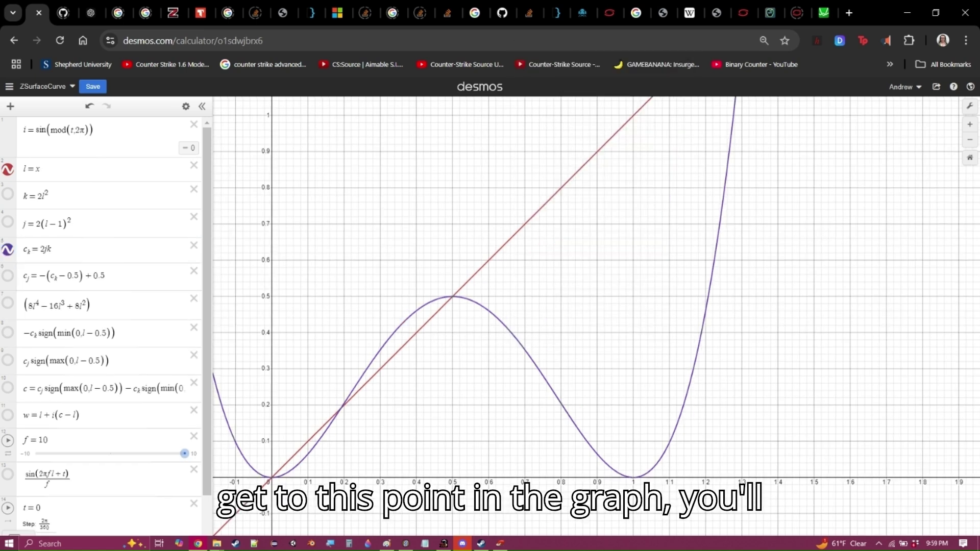
click(509, 332)
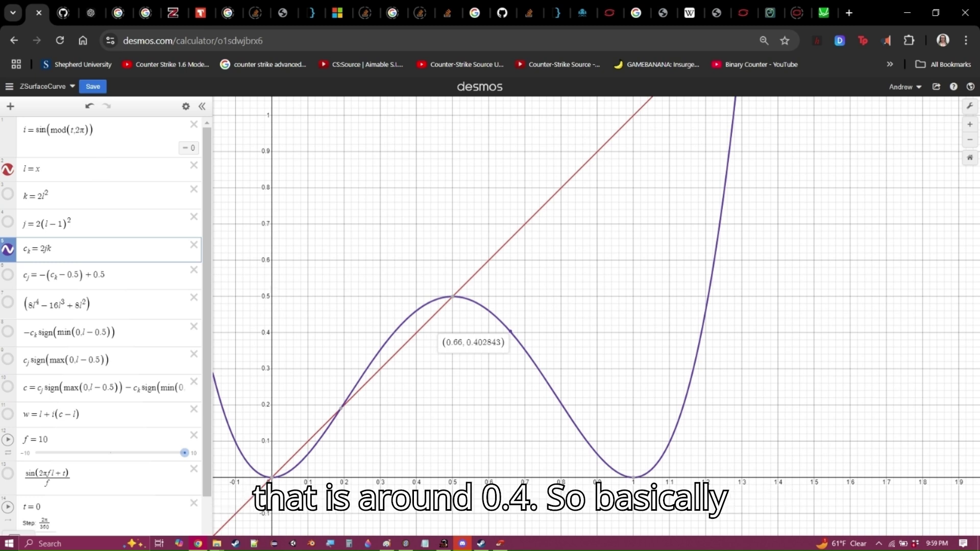
drag(509, 332, 511, 333)
drag(416, 333, 416, 332)
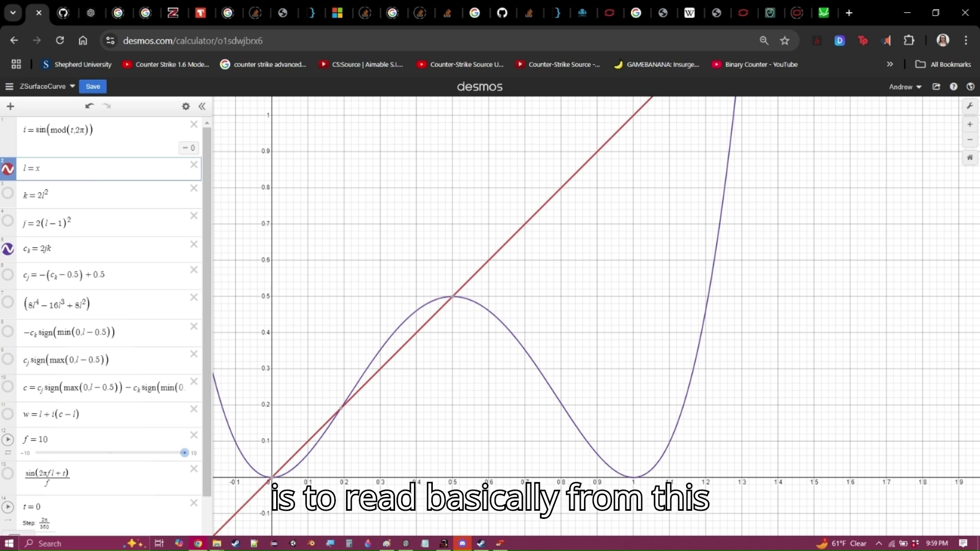
click(416, 332)
drag(416, 333, 487, 261)
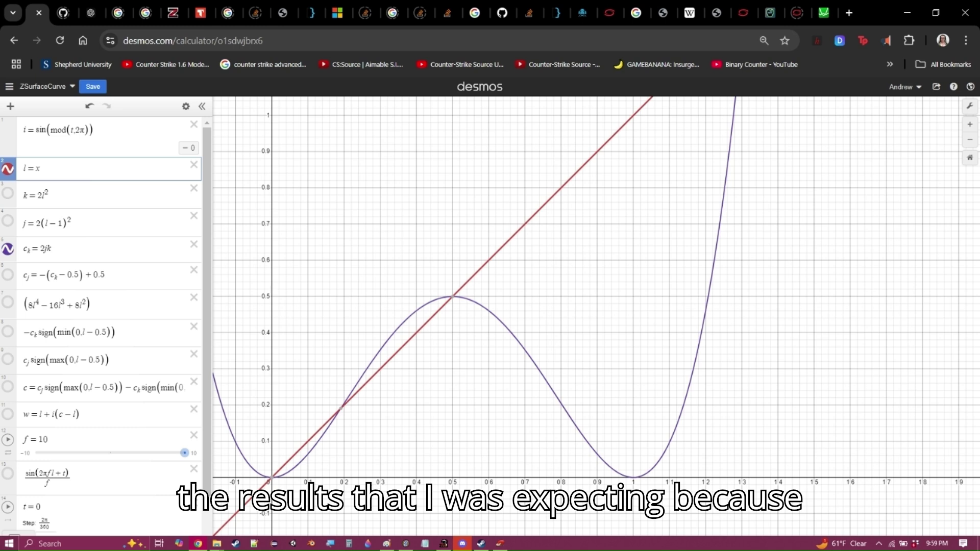
Step: Inspect points around the c_k curve's peak, where it meets the line l = x
mouse_move(469, 298)
mouse_down()
mouse_move(550, 380)
mouse_move(519, 334)
mouse_move(462, 297)
mouse_move(507, 332)
mouse_move(576, 431)
mouse_move(455, 296)
mouse_move(605, 462)
mouse_move(632, 477)
mouse_move(485, 307)
mouse_move(458, 296)
mouse_move(544, 378)
mouse_move(620, 475)
mouse_move(452, 296)
mouse_move(466, 298)
mouse_up()
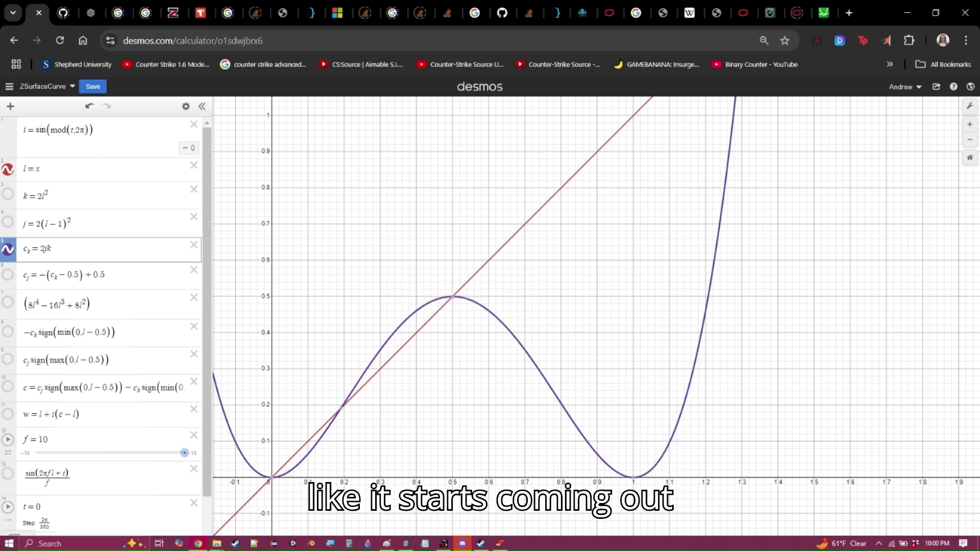
click(453, 296)
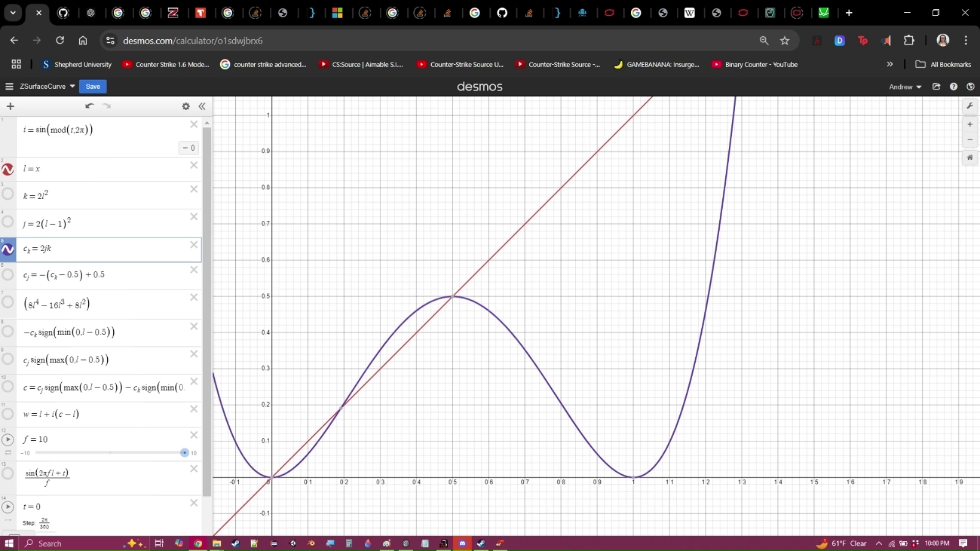
drag(452, 296, 456, 296)
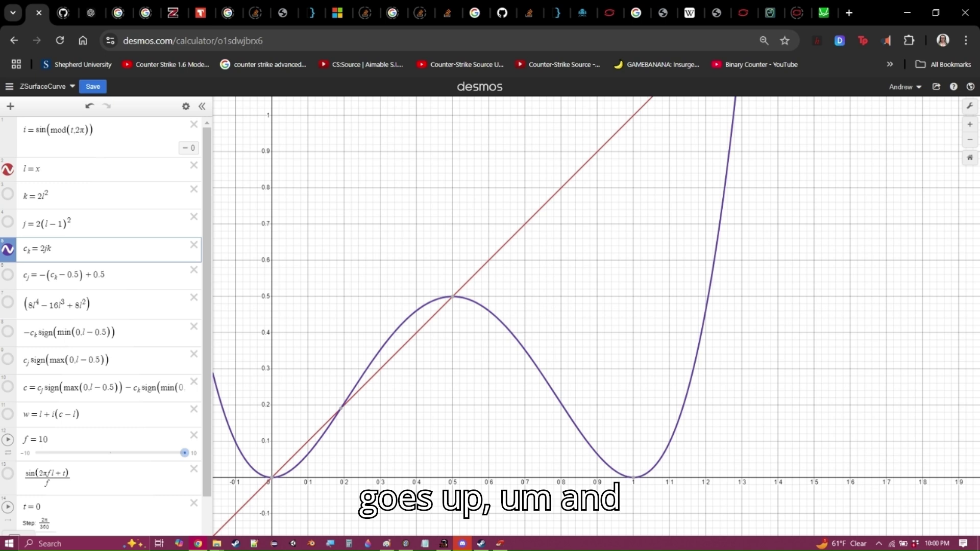
Step: Add a new expression −c_k directly below c_k = 2jk to plot its additive inverse
scroll(502, 204, up, 1)
drag(502, 204, 568, 184)
scroll(604, 136, down, 1)
scroll(574, 190, up, 1)
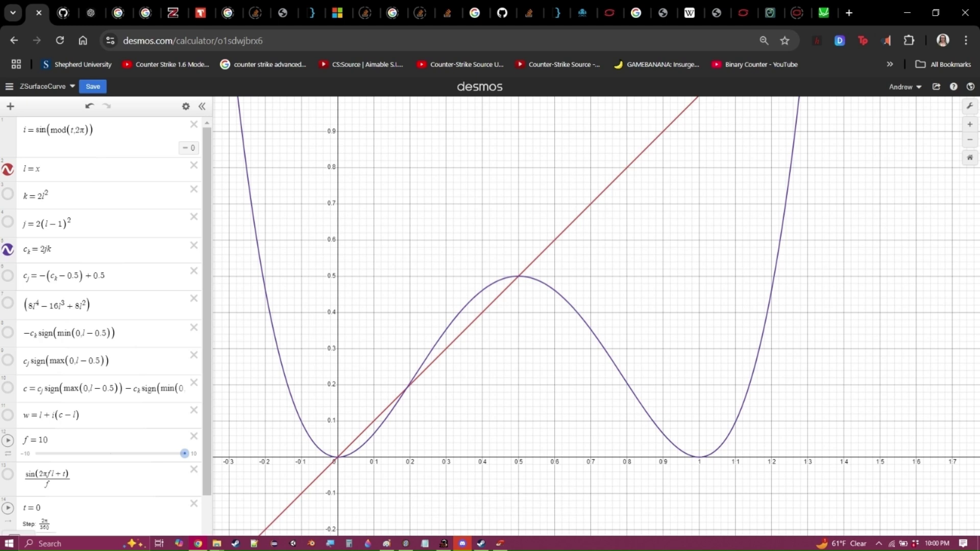
click(50, 249)
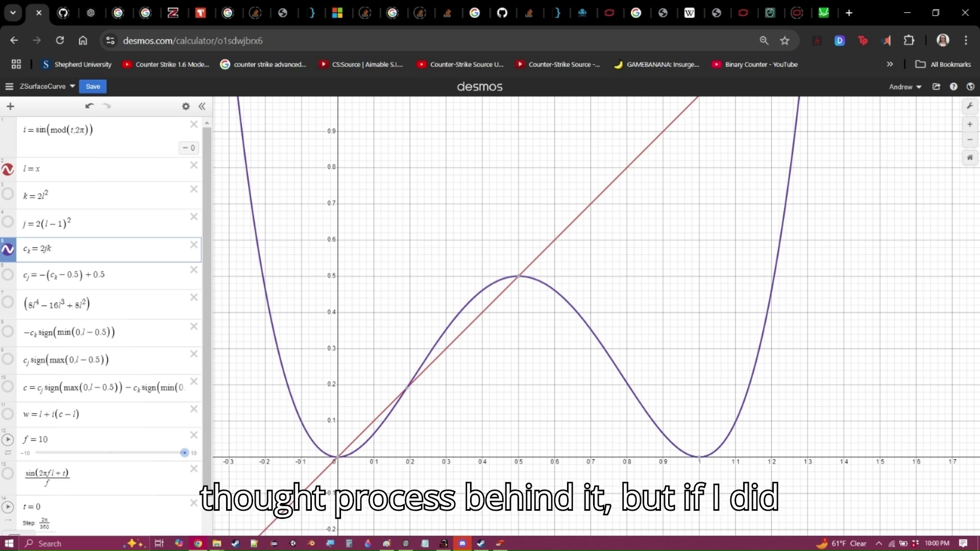
key(Return)
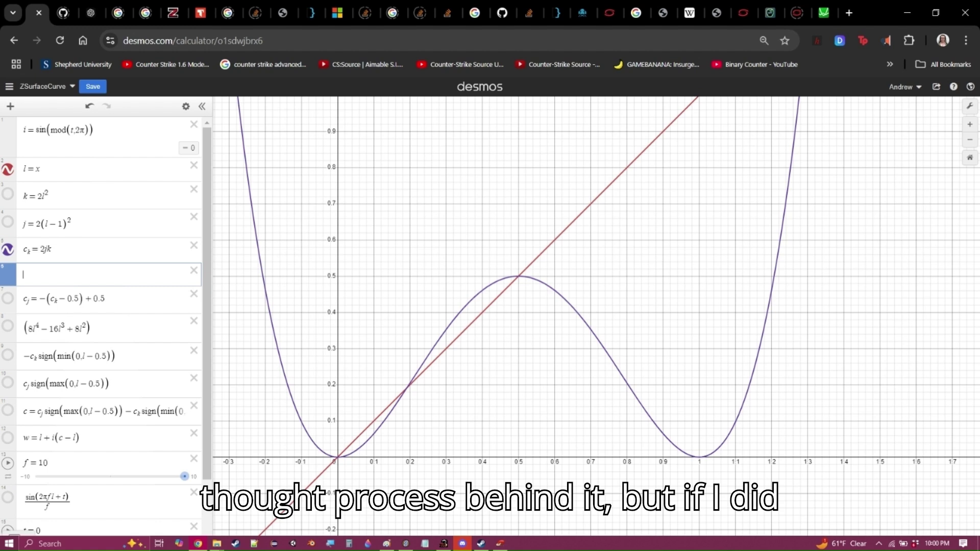
text(c_k)
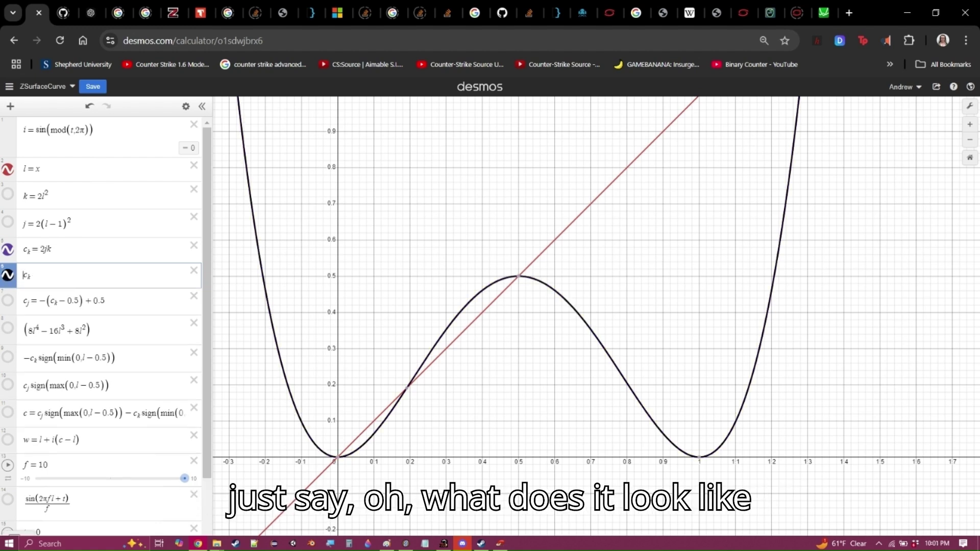
text(-)
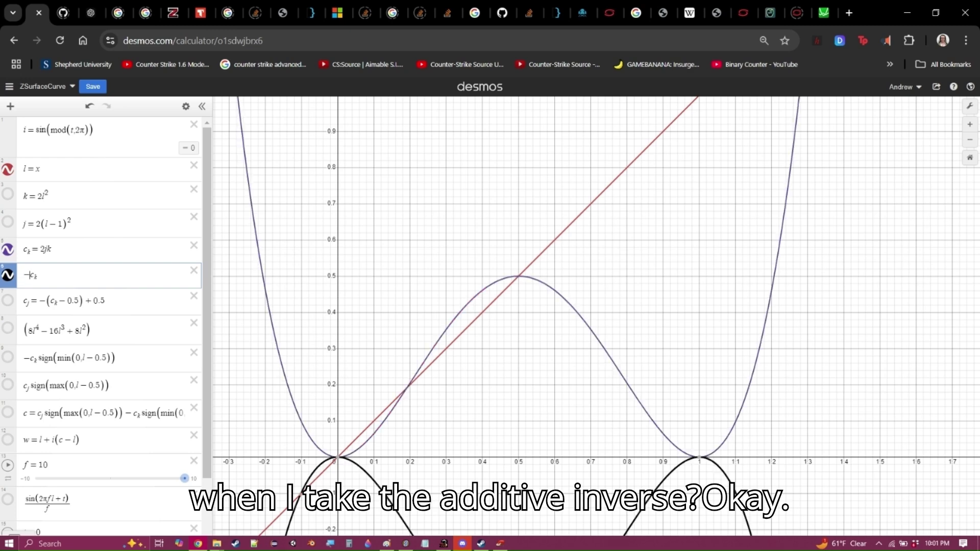
Step: Compare the dip of the −c_k curve below the x-axis with the peak of the original c_k curve
drag(541, 388, 497, 204)
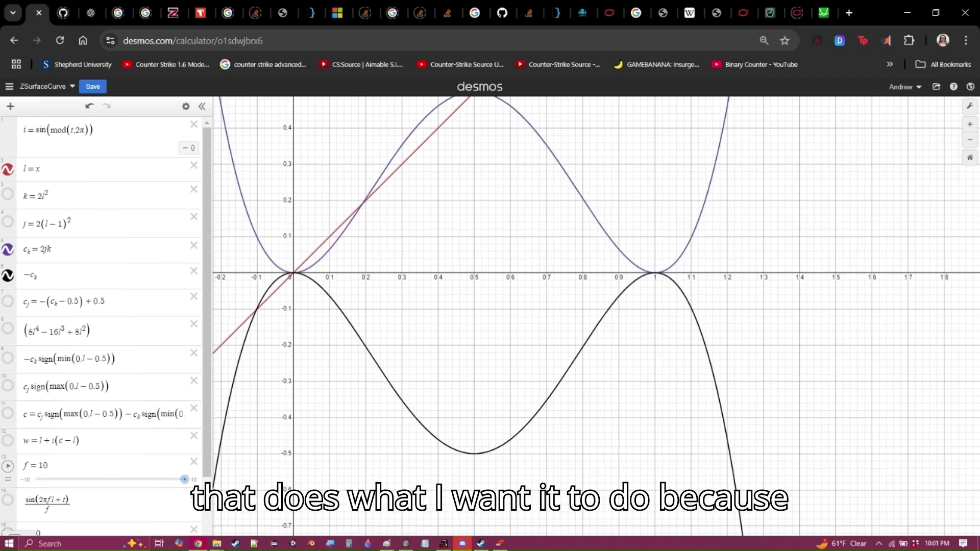
click(473, 453)
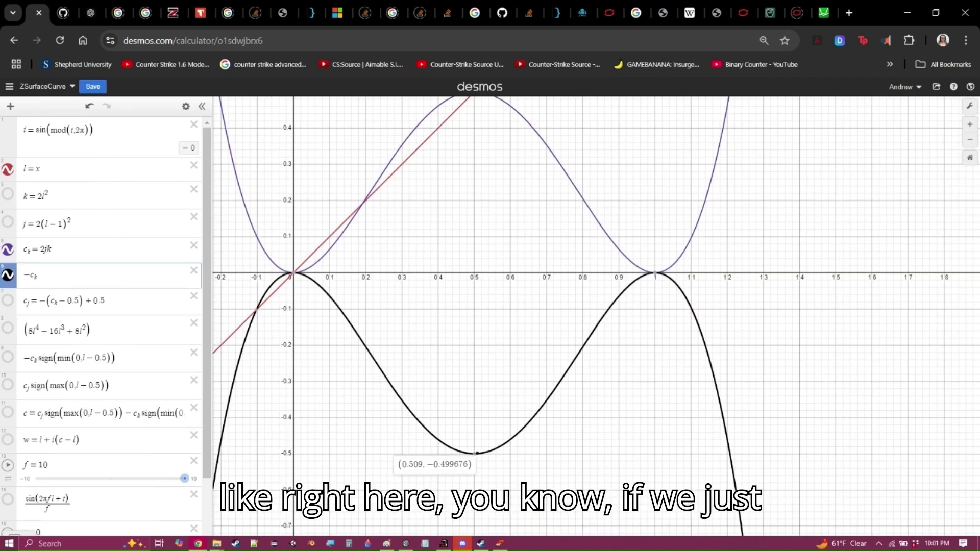
mouse_move(473, 453)
mouse_down()
mouse_move(539, 412)
mouse_move(656, 273)
mouse_move(650, 482)
mouse_up()
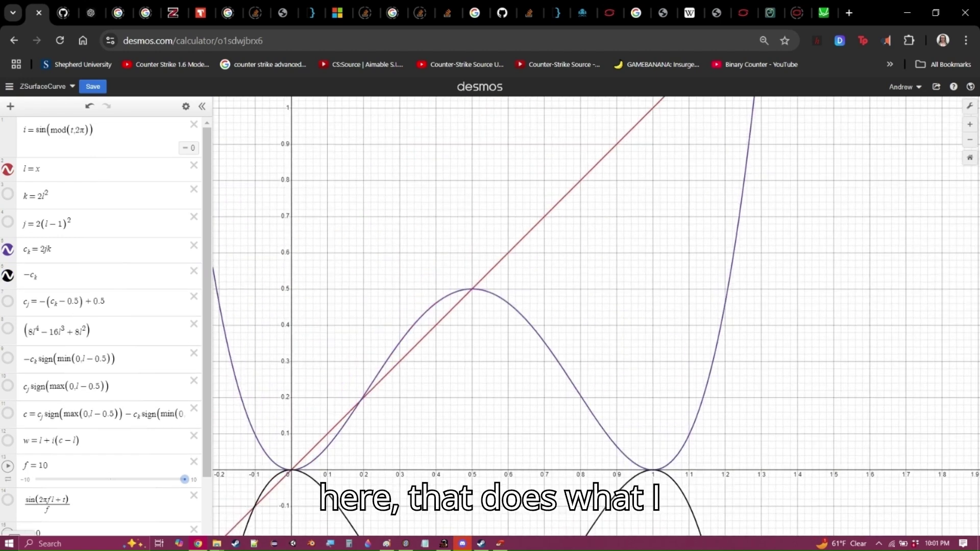
click(469, 289)
mouse_move(477, 439)
mouse_down()
mouse_move(451, 249)
mouse_move(462, 258)
mouse_up()
mouse_move(456, 469)
mouse_down()
mouse_move(487, 459)
mouse_move(521, 427)
mouse_move(535, 407)
mouse_move(472, 466)
mouse_move(520, 425)
mouse_move(627, 291)
mouse_move(659, 291)
mouse_move(659, 312)
mouse_up()
scroll(637, 289, up, 1)
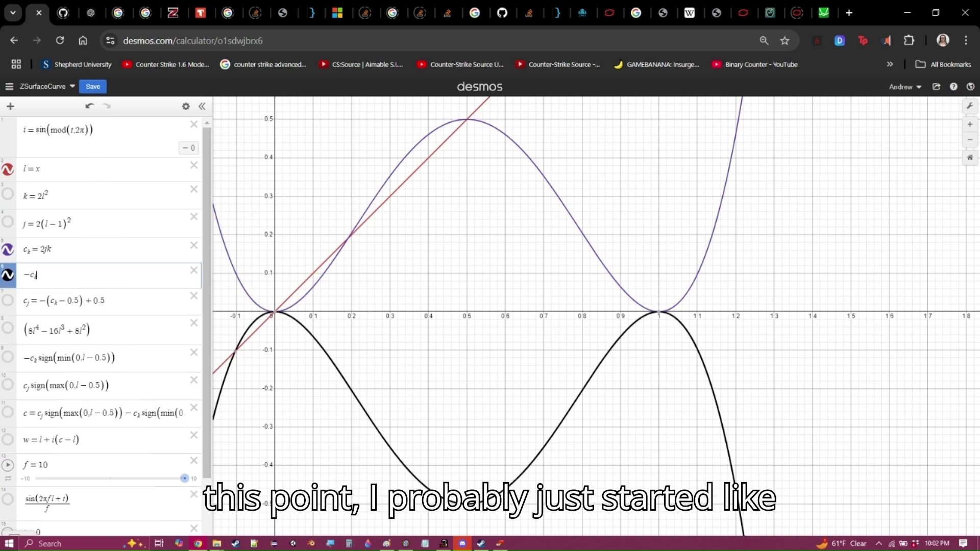
drag(659, 311, 631, 351)
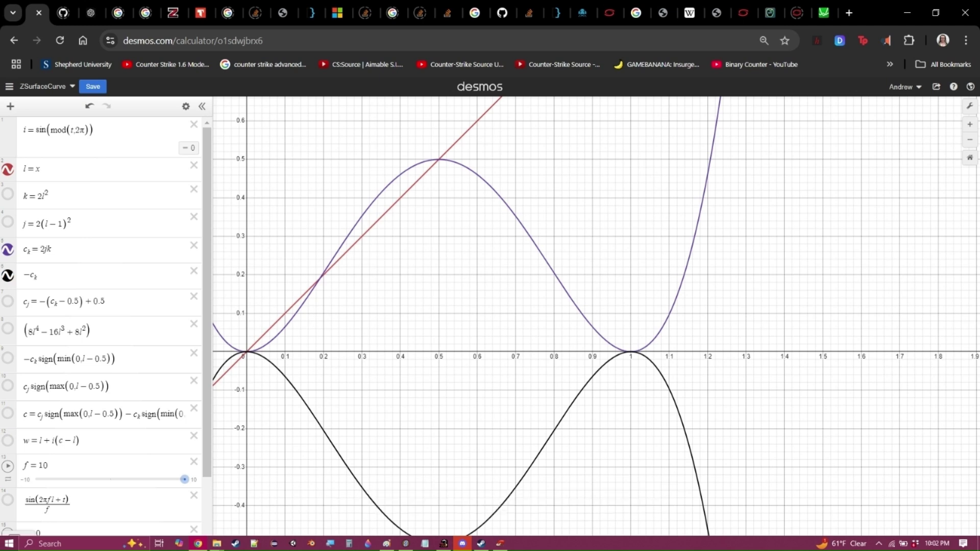
Step: Delete the −c_k expression and plot c_j = −(c_k − 0.5) + 0.5 alongside c_k and l = x
click(631, 352)
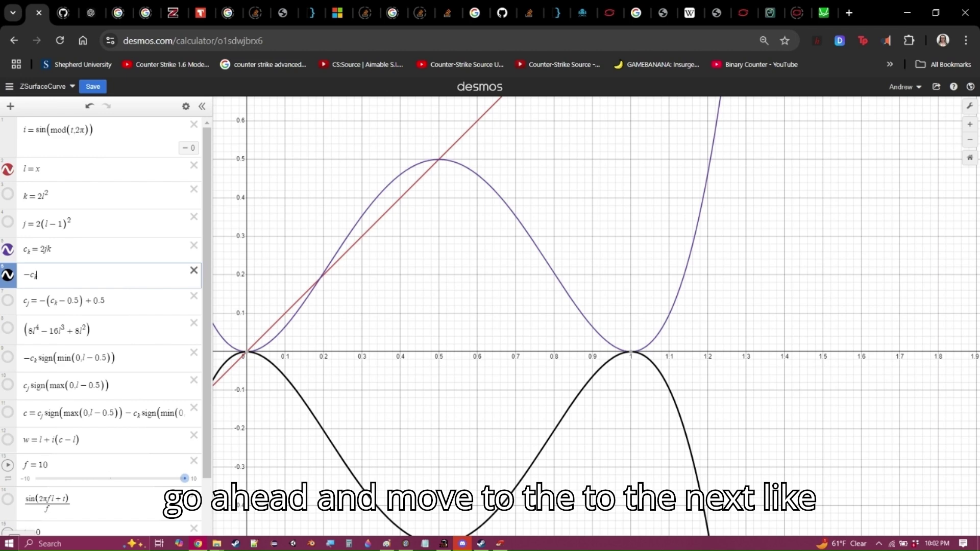
key(BackSpace)
key(BackSpace)
key(BackSpace)
key(BackSpace)
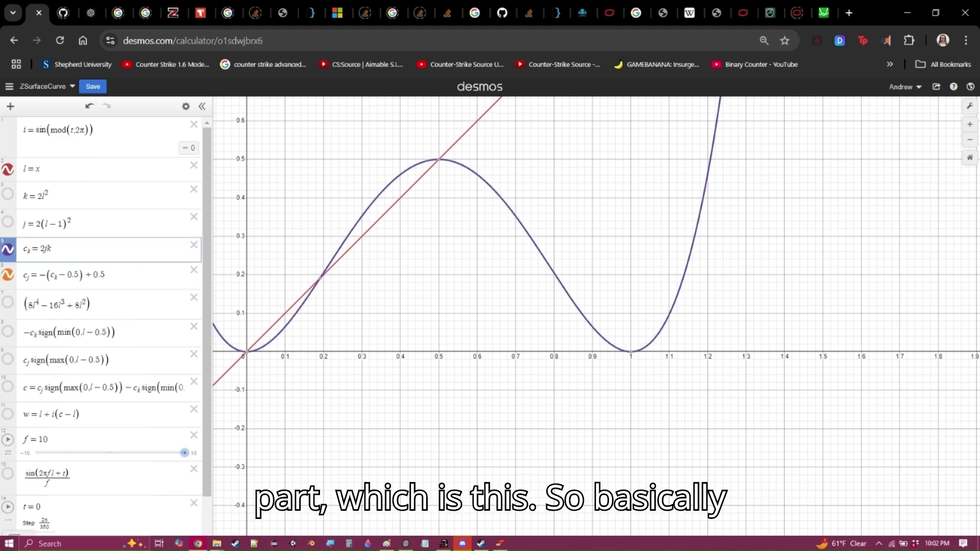
drag(630, 352, 613, 536)
scroll(596, 316, down, 3)
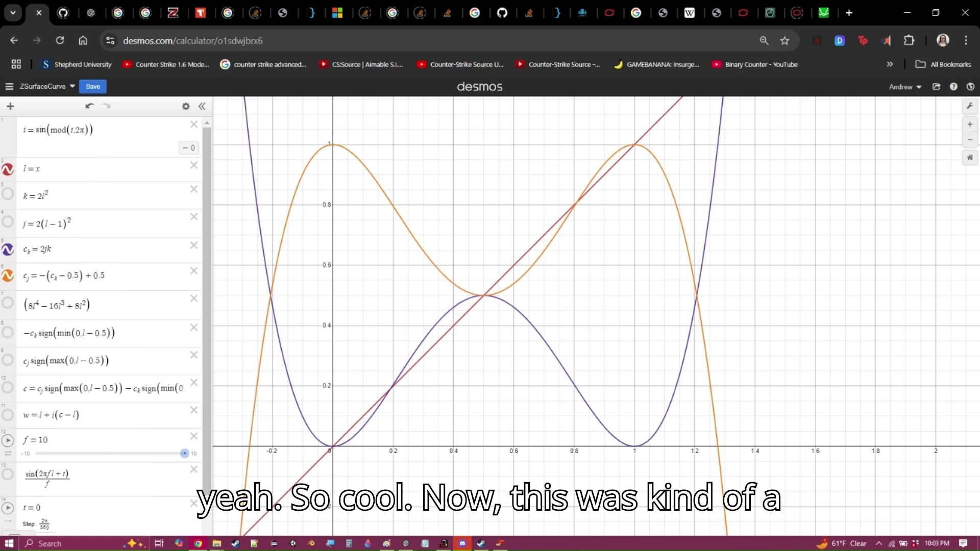
Step: Examine c_k and c_j against l = x, tracing the line below and above the point where all three meet
scroll(102, 317, down, 1)
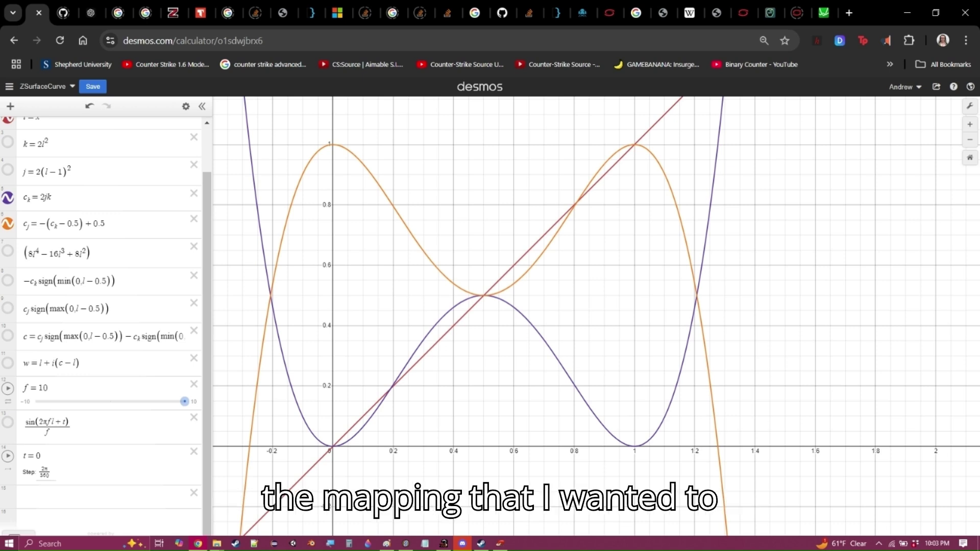
mouse_move(394, 382)
mouse_down()
mouse_move(340, 445)
mouse_move(427, 333)
mouse_move(518, 282)
mouse_move(487, 295)
mouse_move(524, 276)
mouse_move(542, 253)
mouse_move(490, 292)
mouse_move(633, 145)
mouse_move(591, 180)
mouse_move(623, 147)
mouse_move(632, 145)
mouse_move(642, 185)
mouse_up()
drag(610, 437, 640, 459)
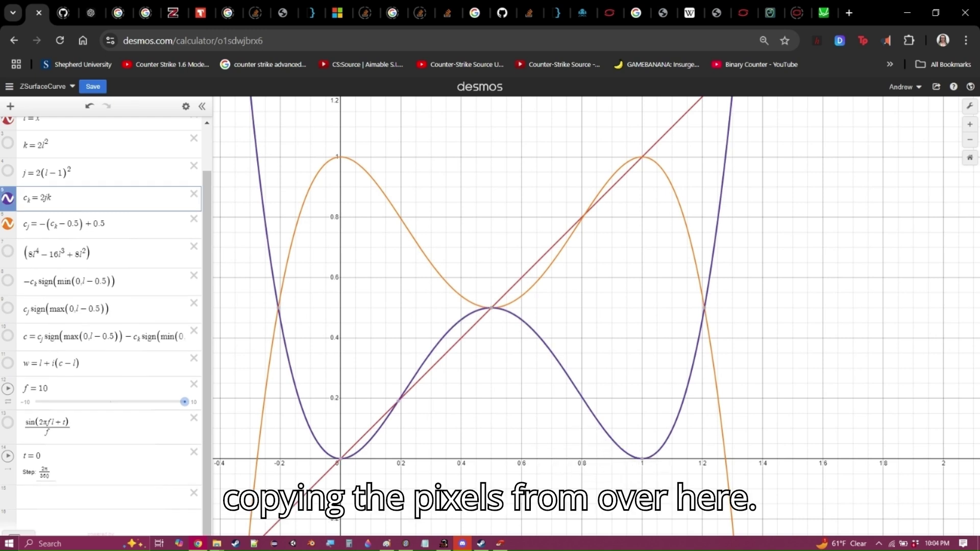
drag(491, 308, 441, 358)
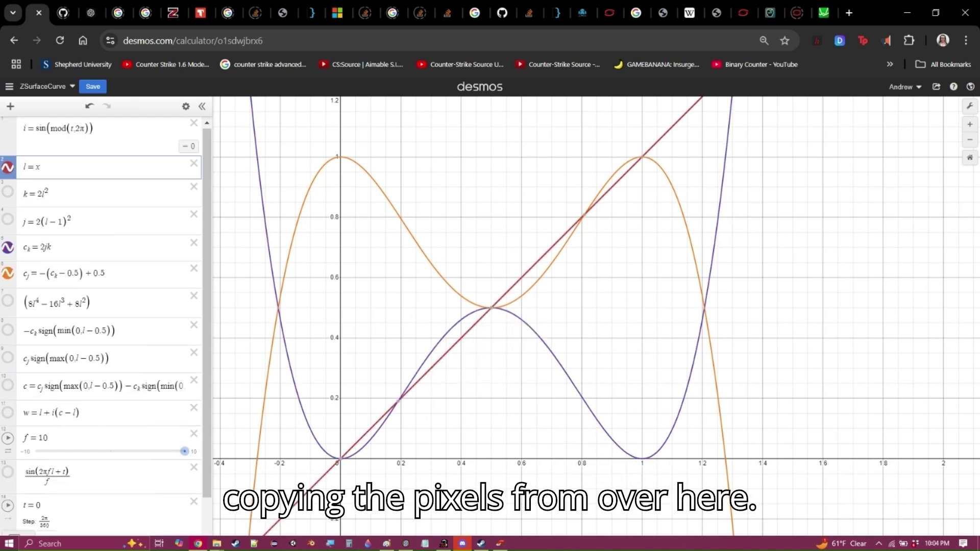
drag(502, 296, 629, 168)
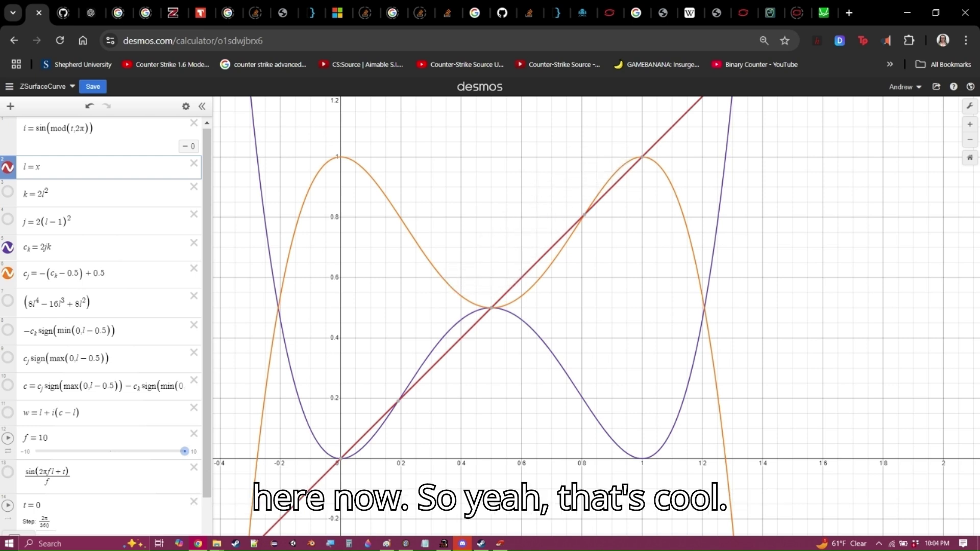
mouse_move(612, 214)
mouse_down()
mouse_move(669, 172)
mouse_move(639, 178)
mouse_up()
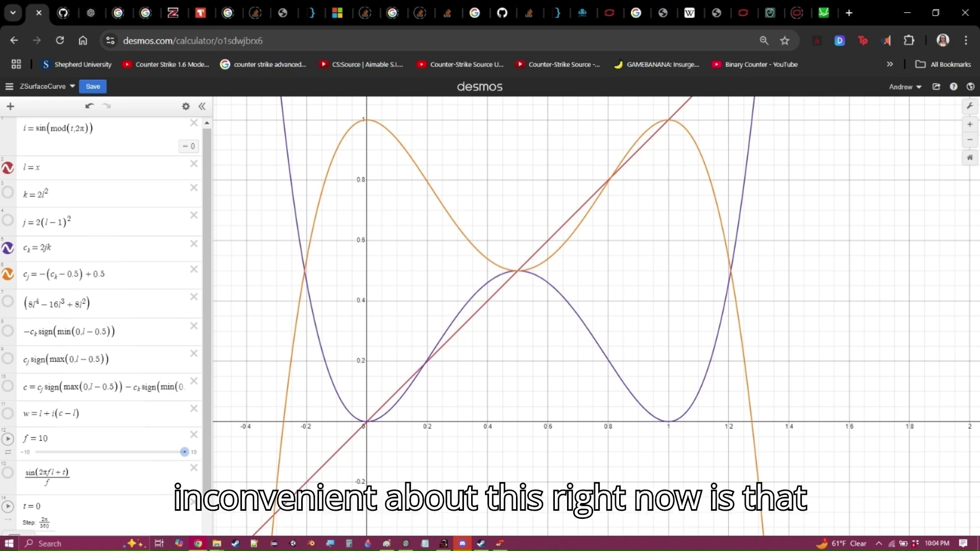
Step: Hide and reshow c_k = 2jk, and trace the desired path up c_k to 0.5 and onward along c_j
click(7, 248)
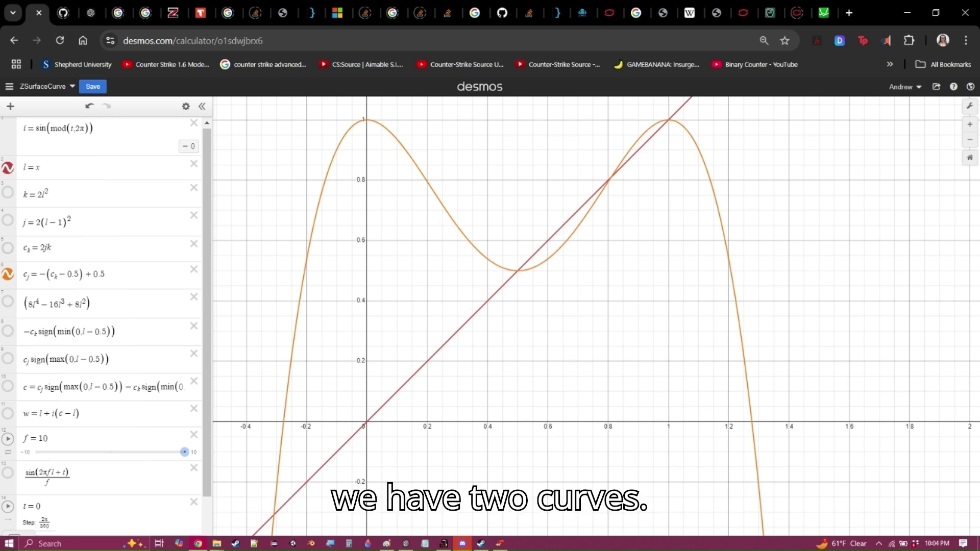
click(7, 248)
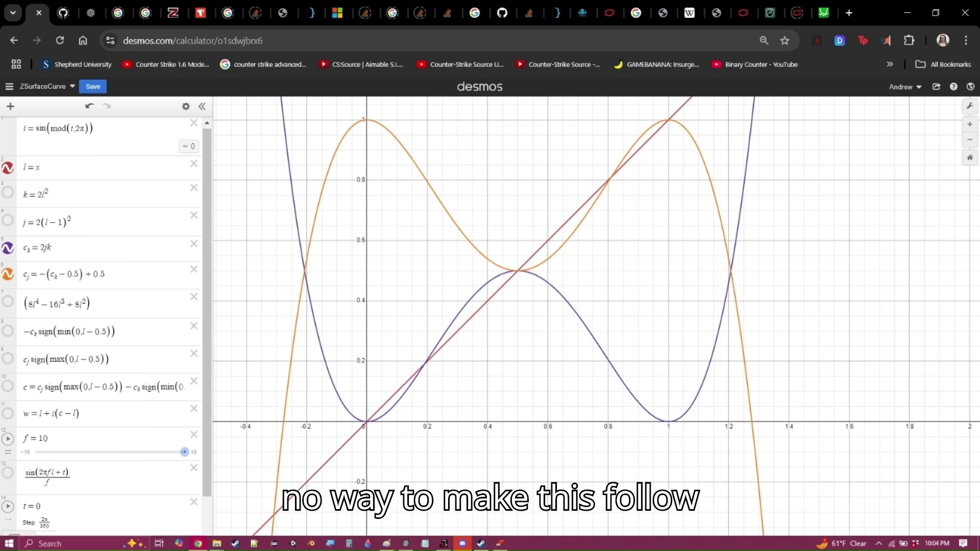
click(391, 406)
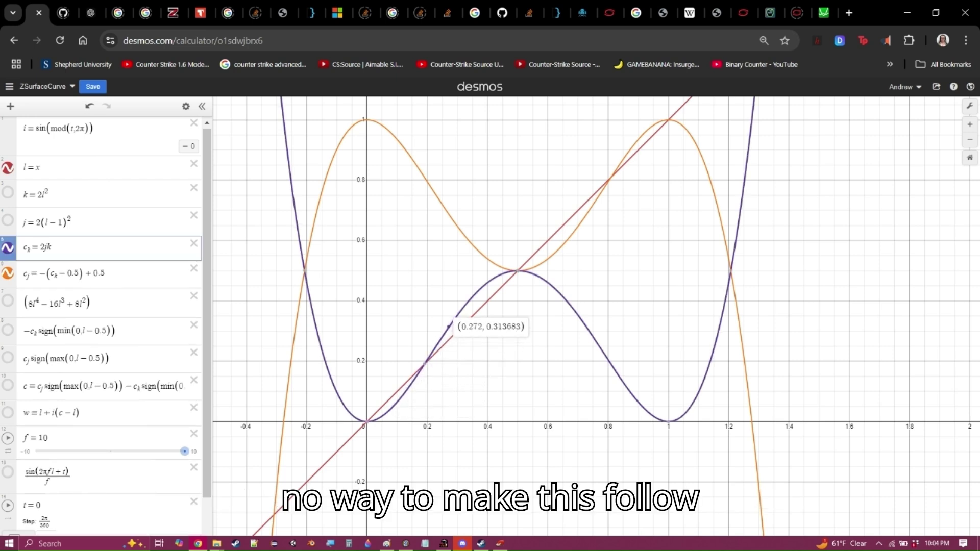
click(546, 260)
drag(546, 259, 625, 154)
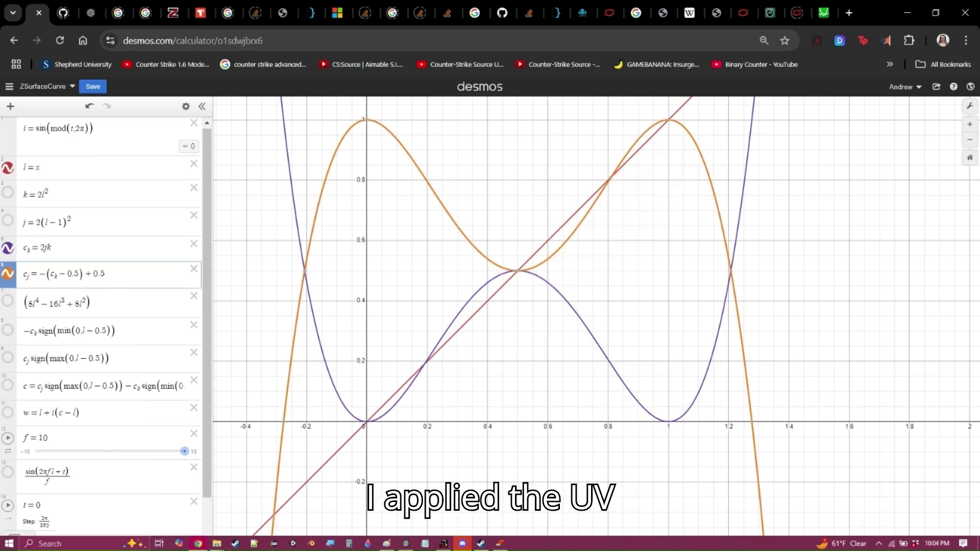
Step: Trace c_j across its two peaks at x = 0 and x = 1, and c_k to the right of x = 0.5
mouse_move(310, 201)
mouse_down()
mouse_move(298, 395)
mouse_move(313, 227)
mouse_up()
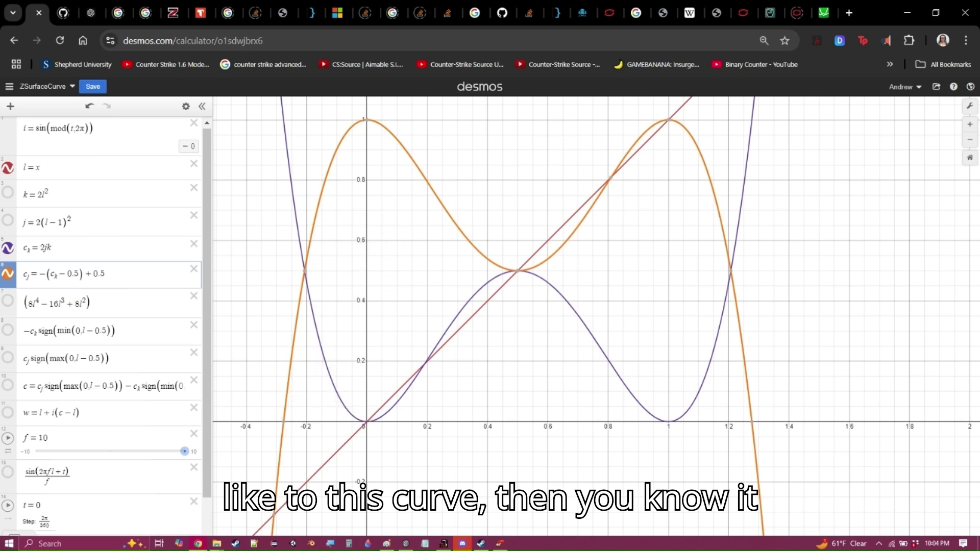
mouse_move(369, 120)
mouse_down()
mouse_move(403, 139)
mouse_move(458, 229)
mouse_move(525, 269)
mouse_move(546, 262)
mouse_move(666, 120)
mouse_up()
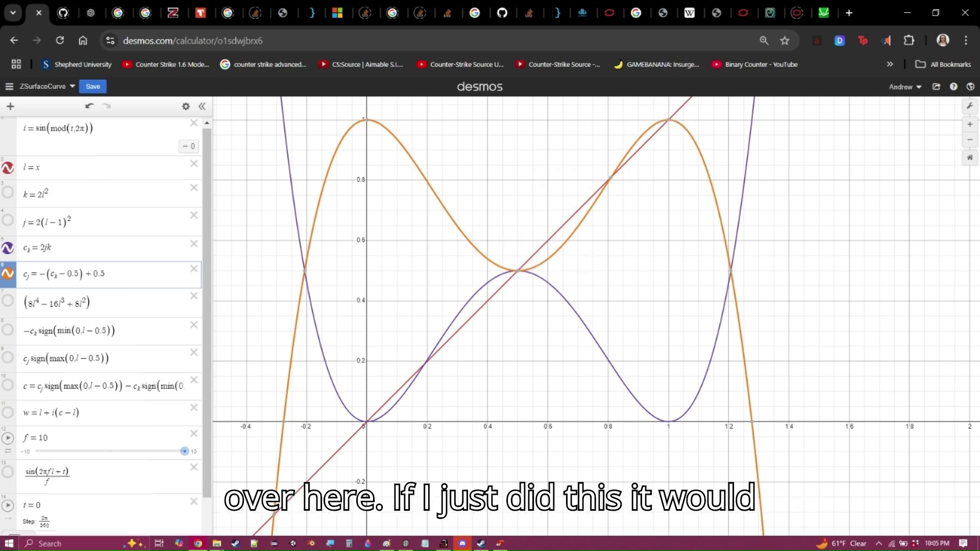
click(102, 248)
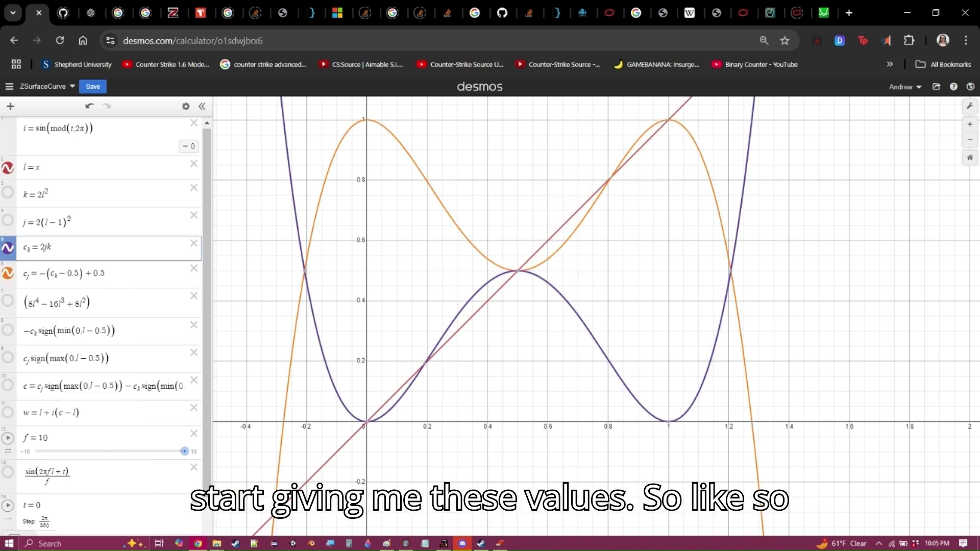
mouse_move(544, 282)
mouse_down()
mouse_move(592, 339)
mouse_move(711, 352)
mouse_move(721, 317)
mouse_up()
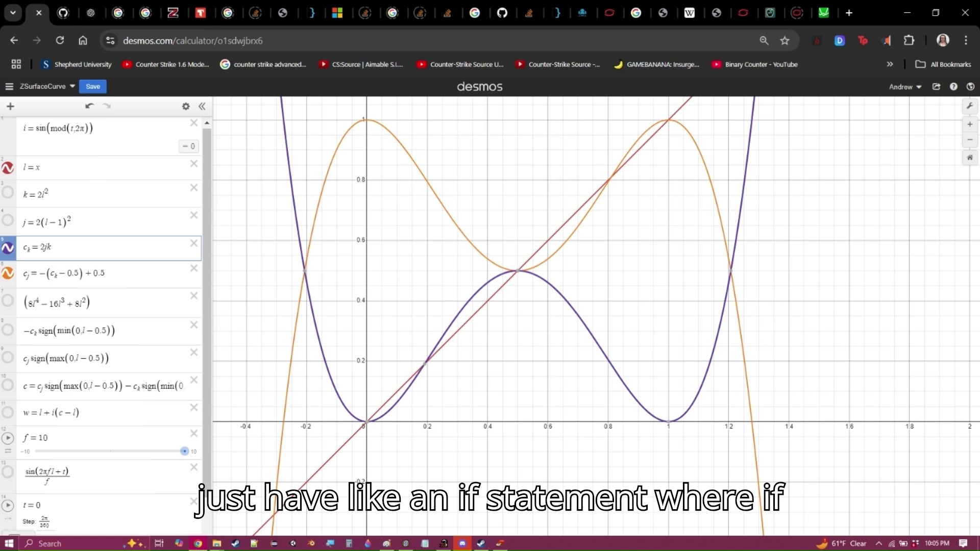
Step: Inspect the crossover at 0.5 on l = x, with c_k just below it and c_j just above it
drag(515, 271, 516, 270)
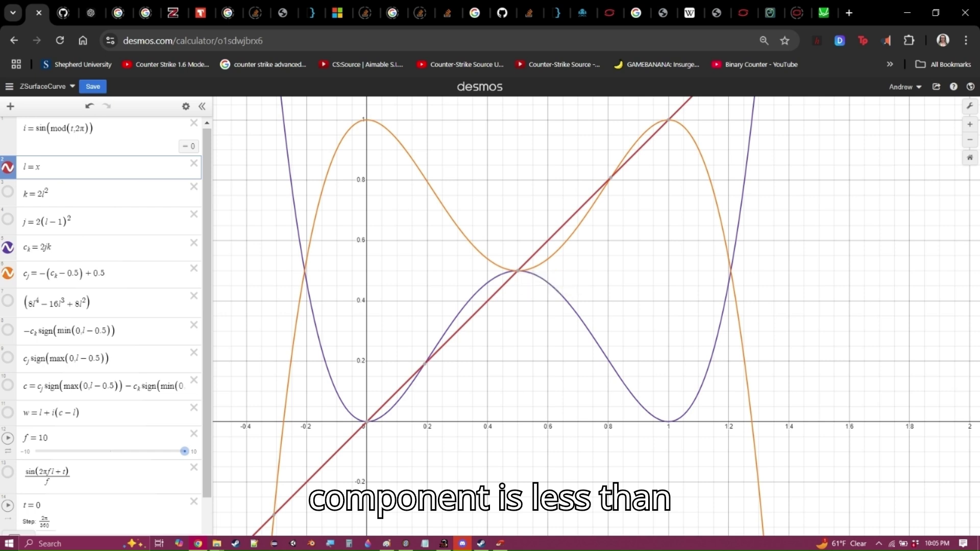
click(491, 280)
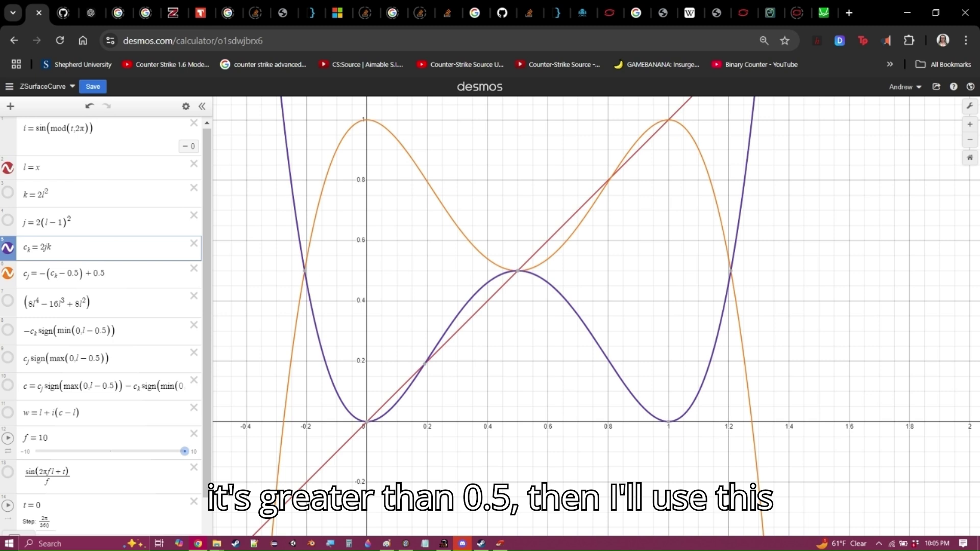
click(538, 265)
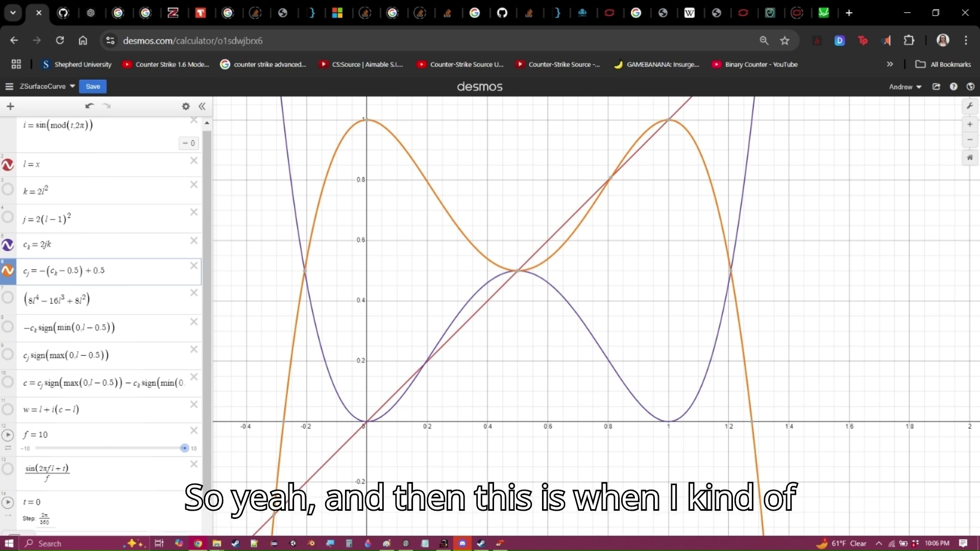
Step: Highlight the sign function in the expression −c_k sign(min(0, l − 0.5))
scroll(102, 327, down, 1)
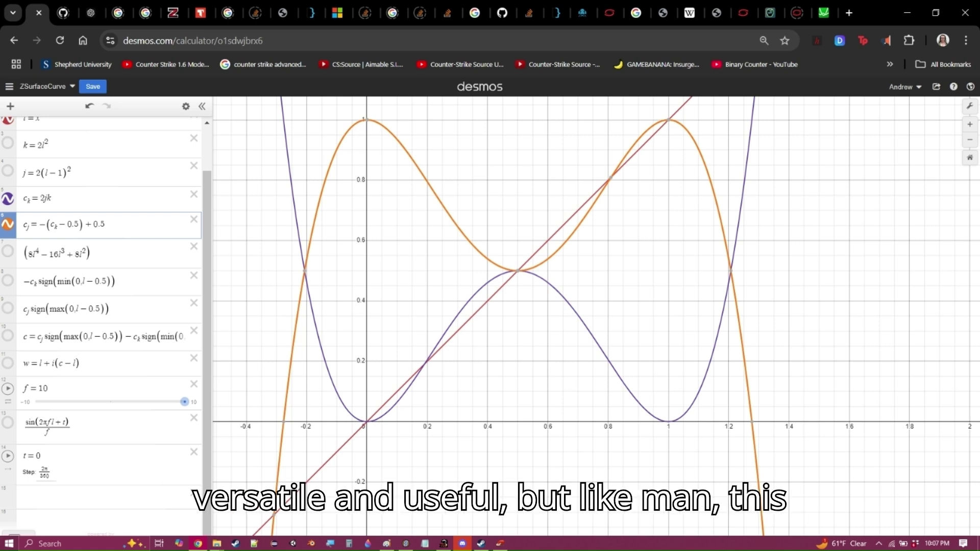
click(45, 282)
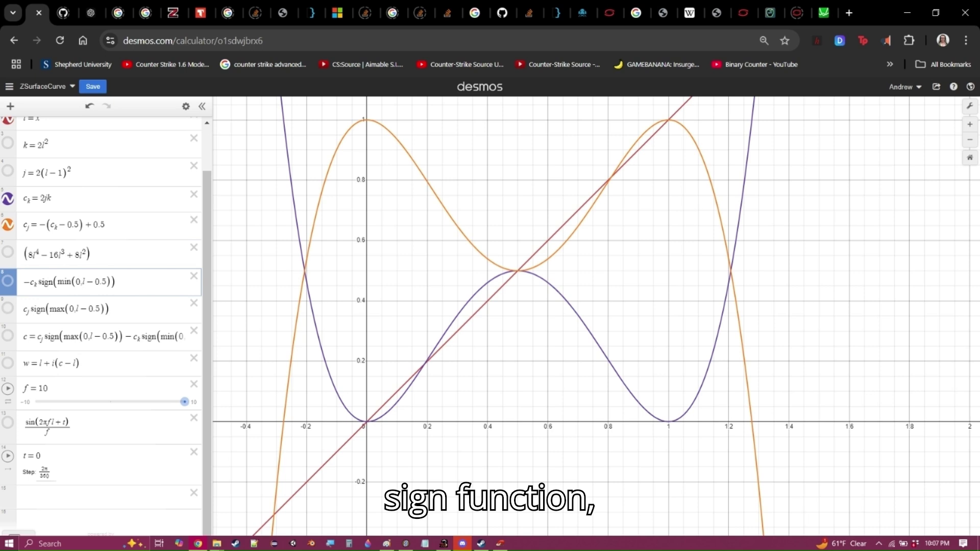
double_click(45, 282)
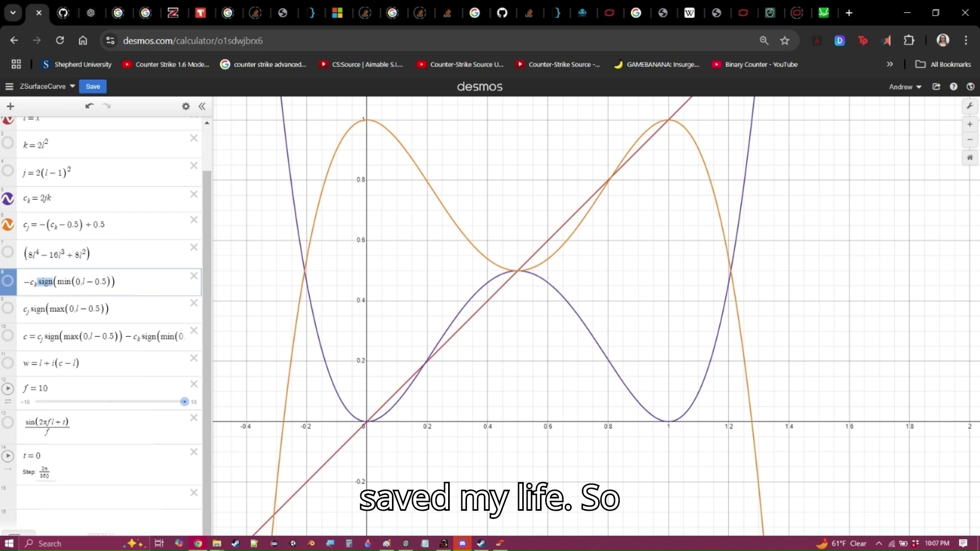
Step: Add a new expression c_k below (8l⁴ − 16l³ + 8l²), and hide the c_k = 2jk and c_j curves
click(90, 254)
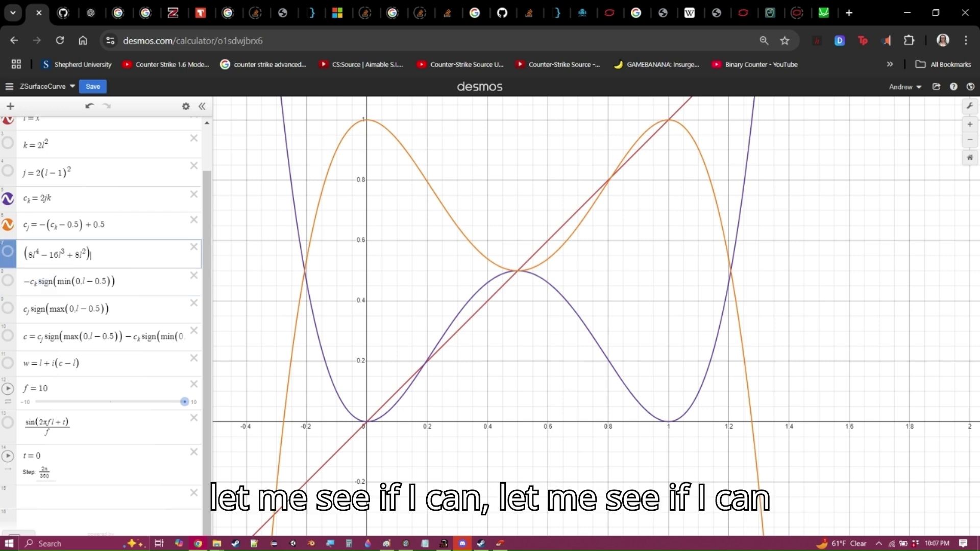
key(Return)
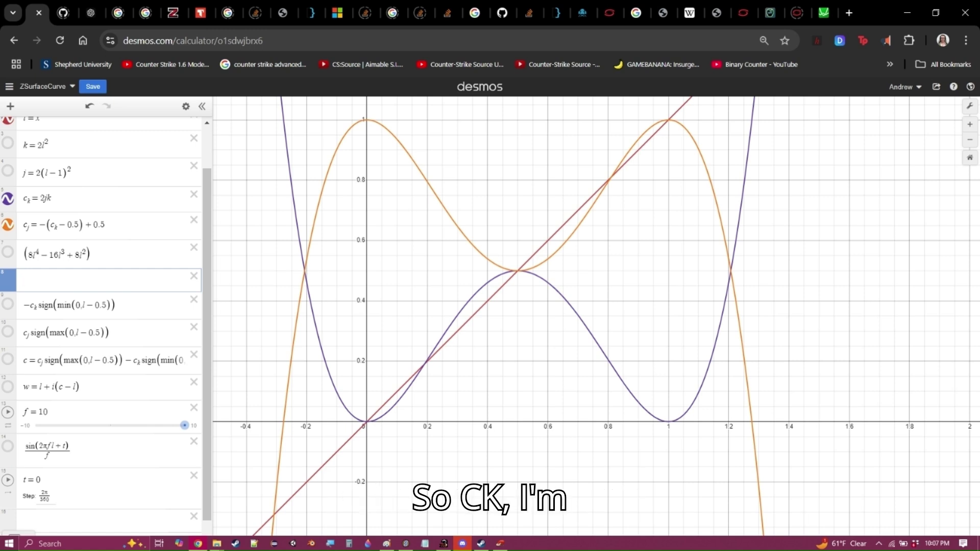
text(c)
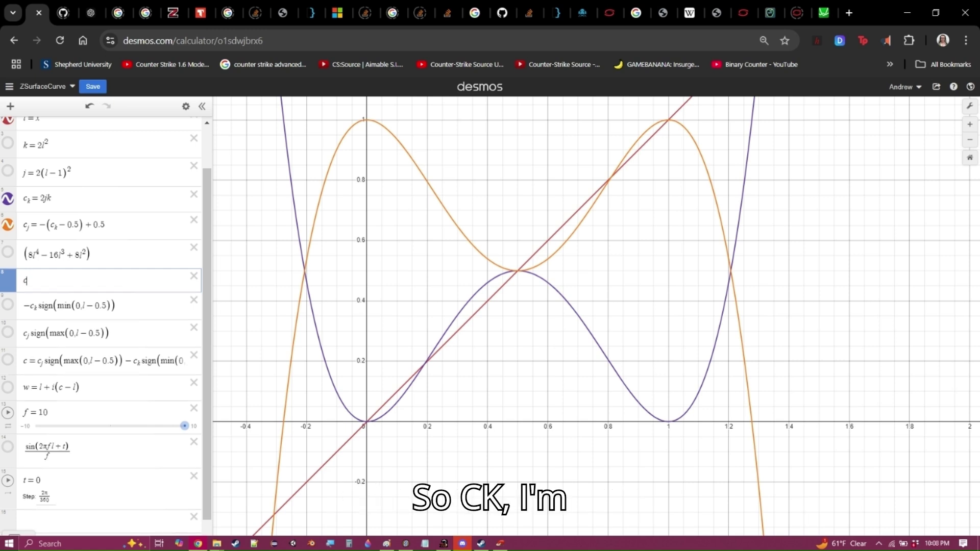
text(_k)
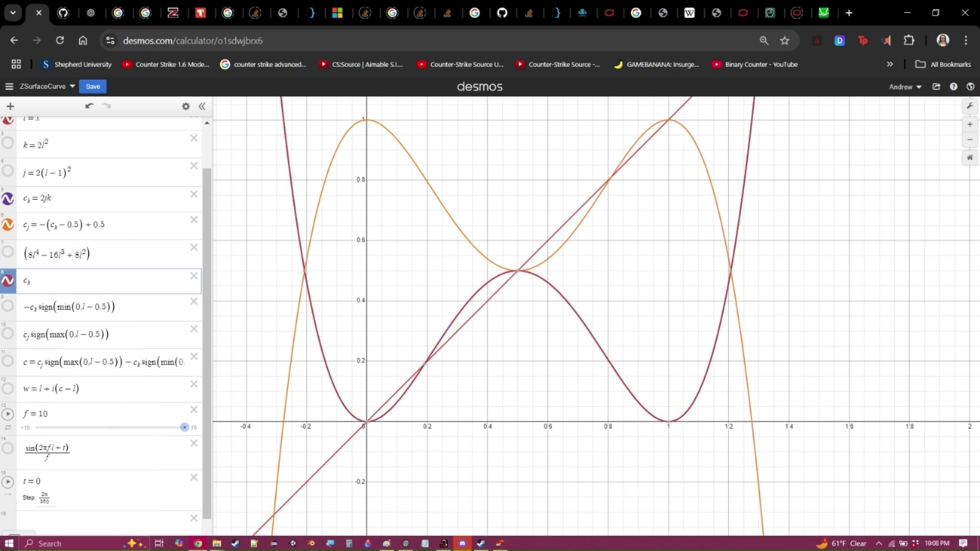
click(8, 198)
click(7, 224)
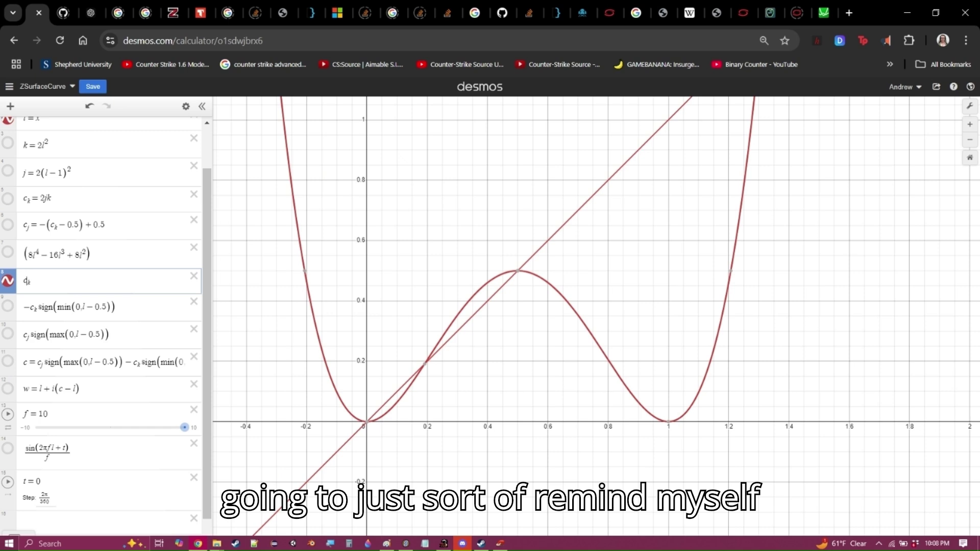
Step: Preview the additive inverse −c_k in the new expression, restore it to c_k, and trace the curve near its peak
text(-)
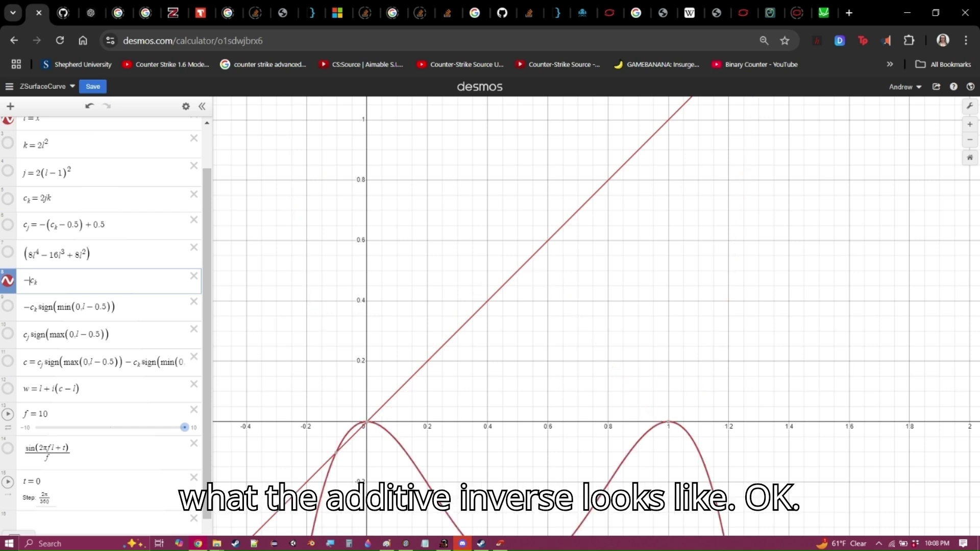
key(BackSpace)
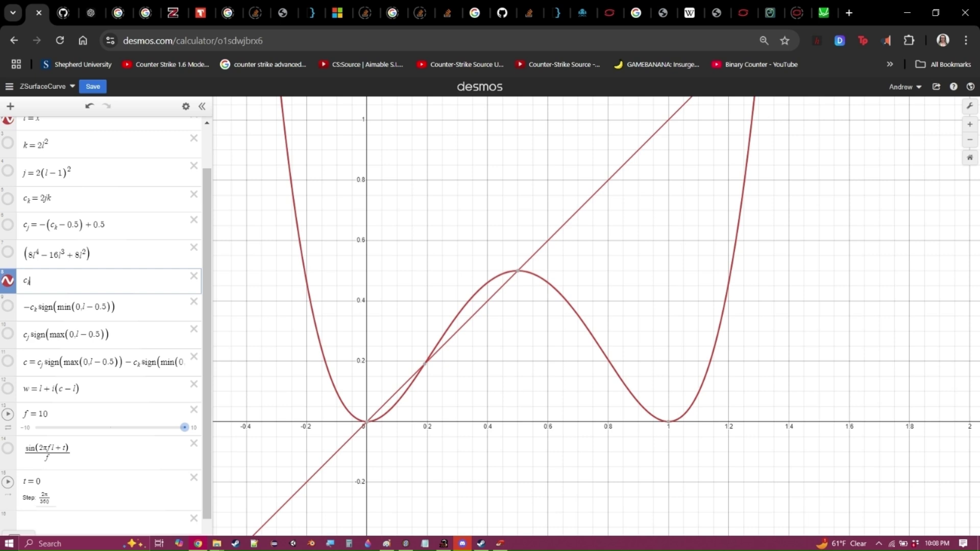
mouse_move(487, 285)
mouse_down()
mouse_move(508, 272)
mouse_move(469, 300)
mouse_move(382, 416)
mouse_move(468, 300)
mouse_move(362, 421)
mouse_move(396, 402)
mouse_move(450, 323)
mouse_move(510, 271)
mouse_move(564, 296)
mouse_move(720, 286)
mouse_move(587, 321)
mouse_move(524, 271)
mouse_up()
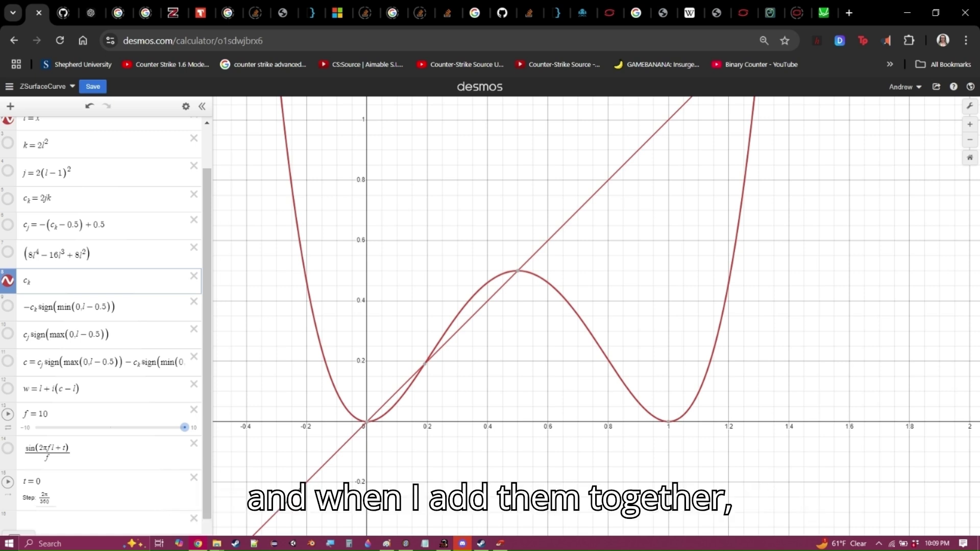
Step: Show the c_j and (8l⁴ − 16l³ + 8l²) curves, and trace c_k and c_j on either side of 0.5
click(8, 225)
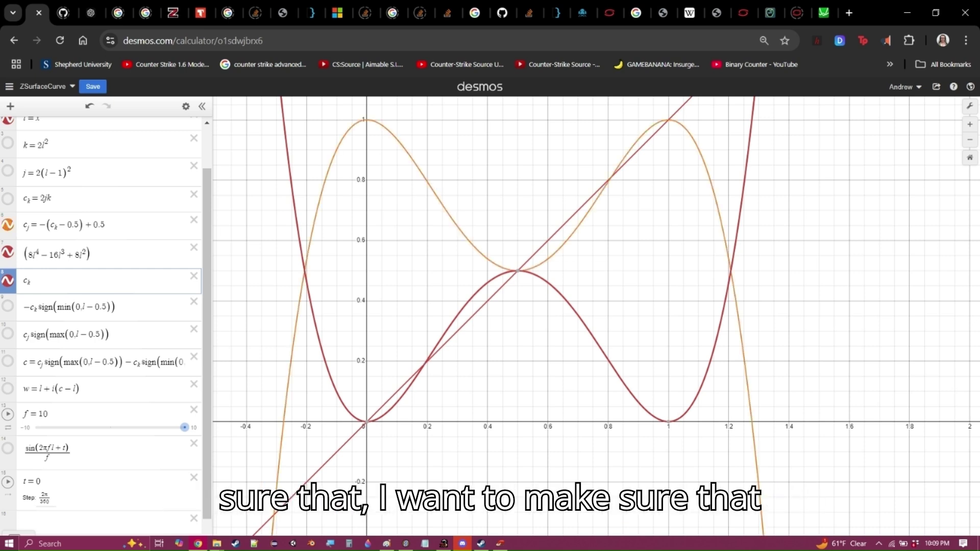
mouse_move(518, 270)
mouse_down()
mouse_move(569, 302)
mouse_move(642, 406)
mouse_move(725, 306)
mouse_move(656, 413)
mouse_move(559, 289)
mouse_move(517, 271)
mouse_up()
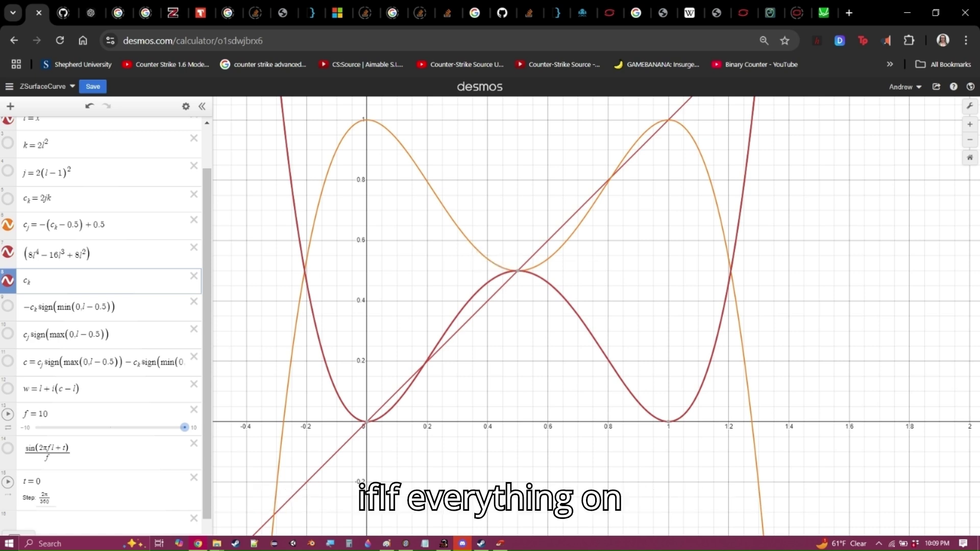
mouse_move(445, 332)
mouse_down()
mouse_move(503, 273)
mouse_move(526, 271)
mouse_move(660, 420)
mouse_move(675, 420)
mouse_up()
click(559, 249)
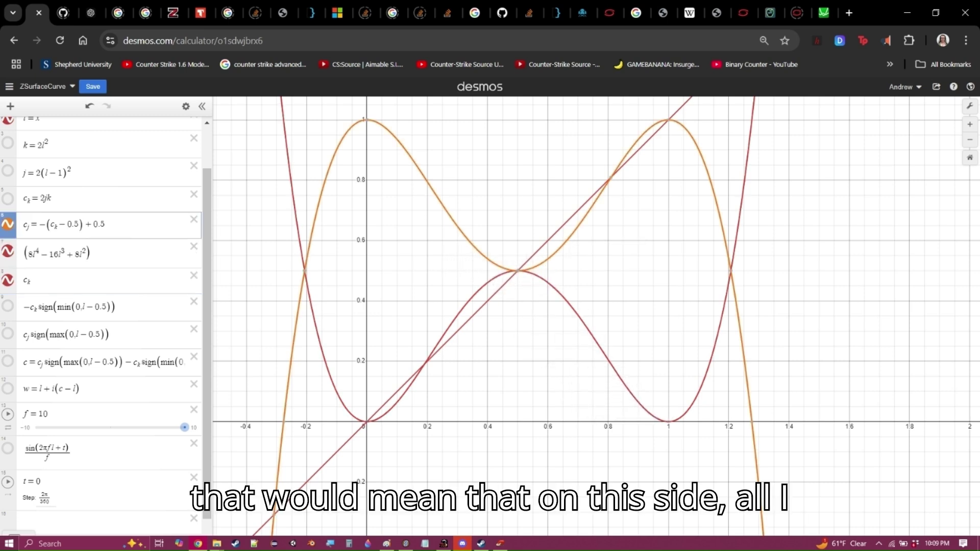
mouse_move(522, 271)
mouse_down()
mouse_move(570, 235)
mouse_move(640, 140)
mouse_move(668, 120)
mouse_move(570, 235)
mouse_move(631, 143)
mouse_up()
click(560, 294)
click(560, 248)
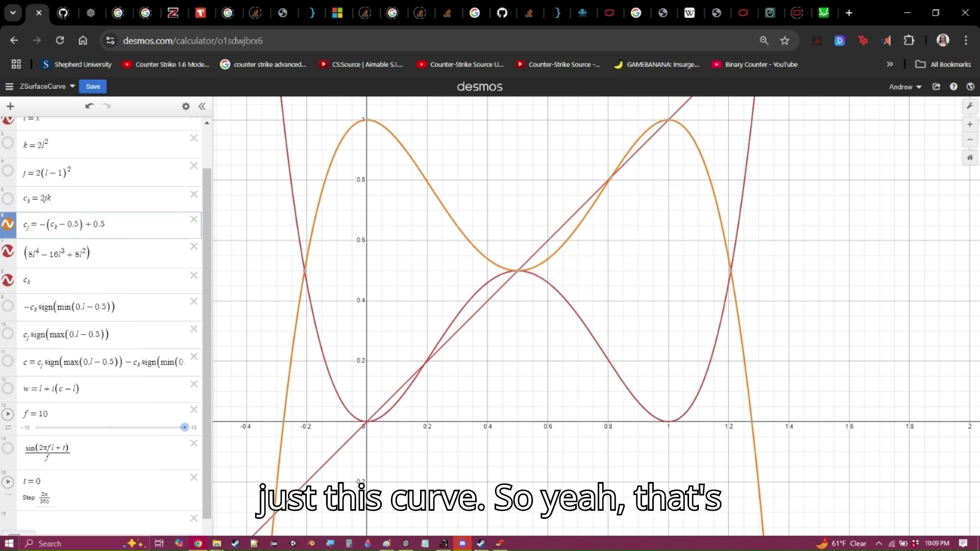
click(30, 281)
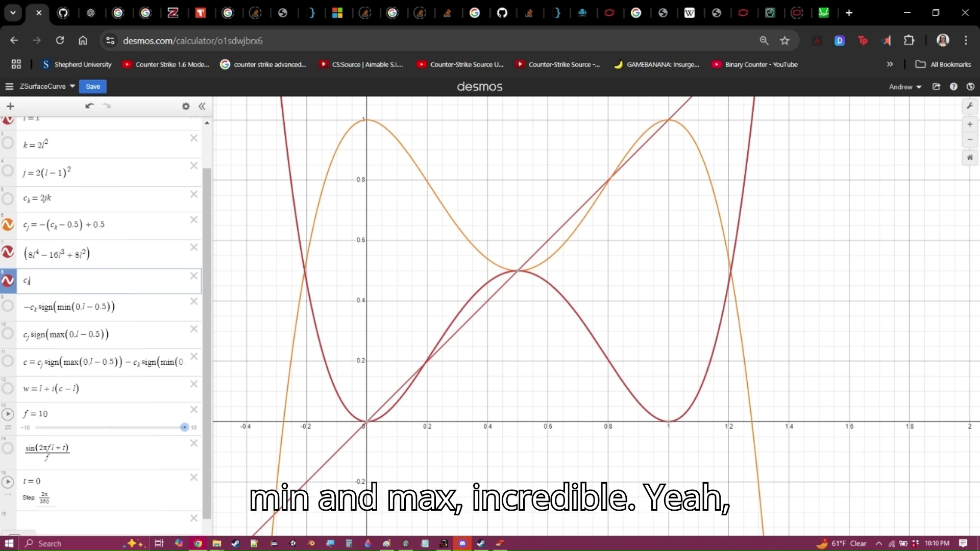
text(l)
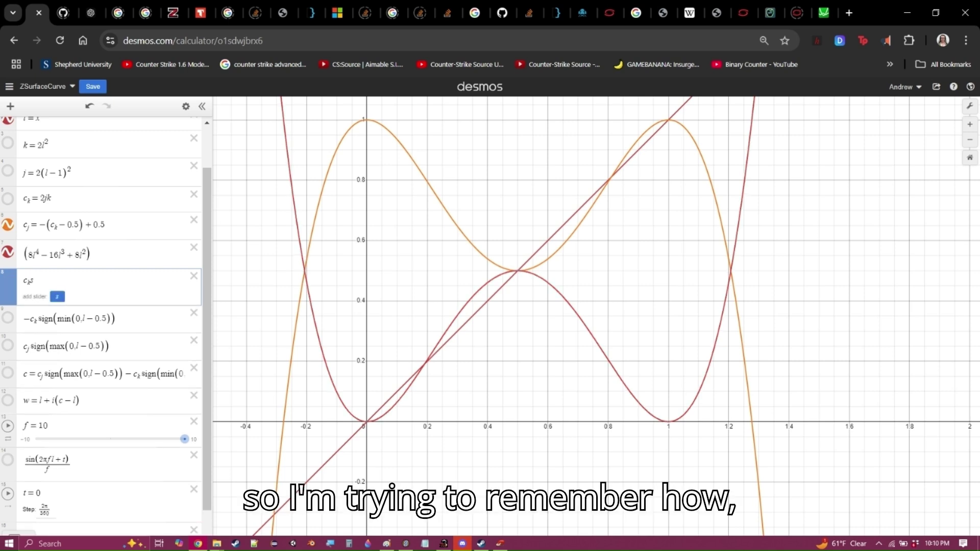
key(BackSpace)
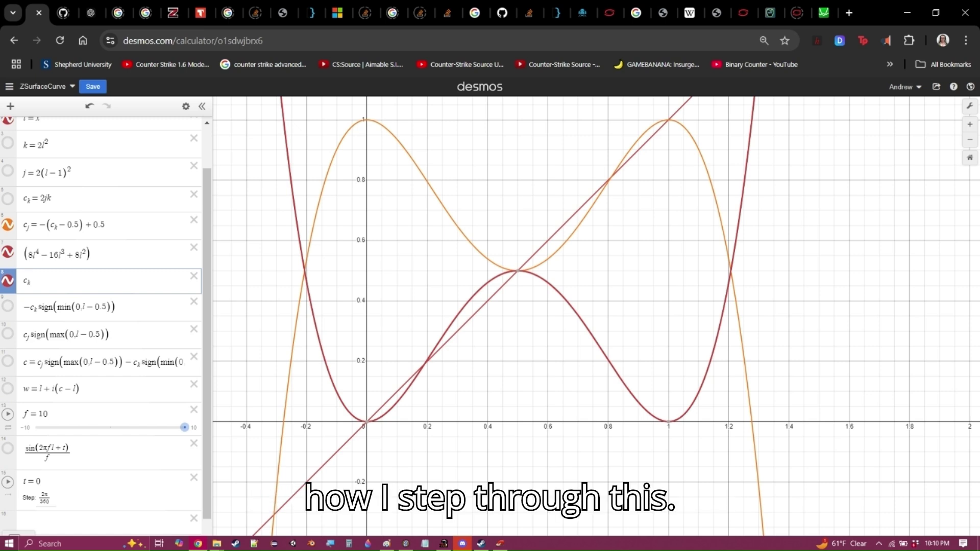
Step: Examine where c_k and c_j meet at 0.5, and review the expressions based on l
mouse_move(534, 274)
mouse_down()
mouse_move(547, 282)
mouse_move(514, 270)
mouse_move(530, 269)
mouse_move(493, 278)
mouse_move(533, 273)
mouse_move(517, 270)
mouse_up()
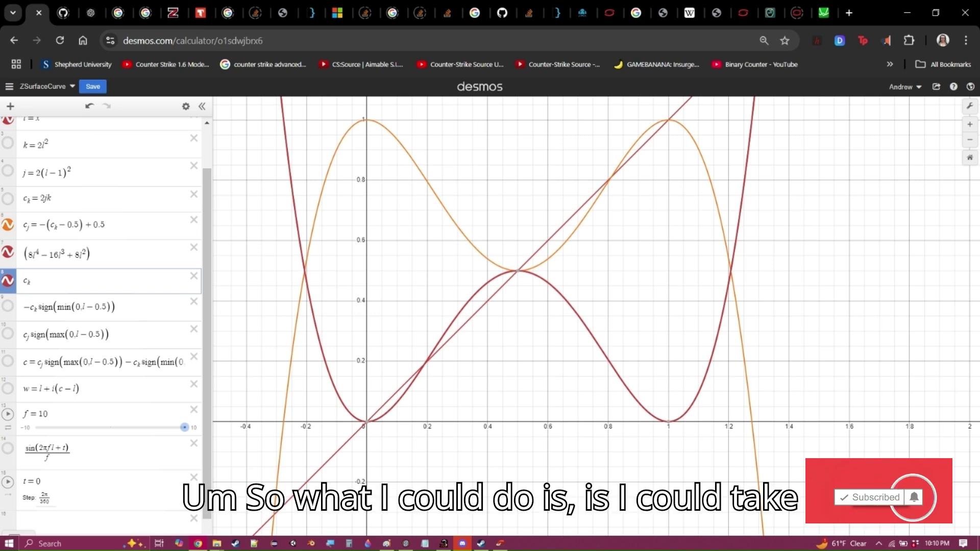
mouse_move(546, 280)
mouse_down()
mouse_move(668, 422)
mouse_move(528, 273)
mouse_move(537, 275)
mouse_move(517, 270)
mouse_move(544, 280)
mouse_move(516, 271)
mouse_move(536, 268)
mouse_move(498, 274)
mouse_move(561, 296)
mouse_move(579, 317)
mouse_move(517, 271)
mouse_up()
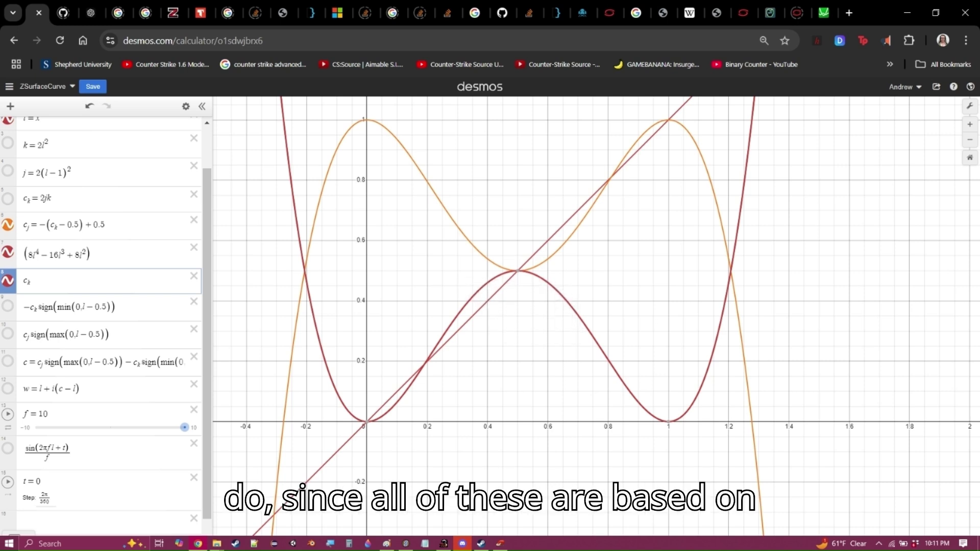
scroll(102, 327, up, 1)
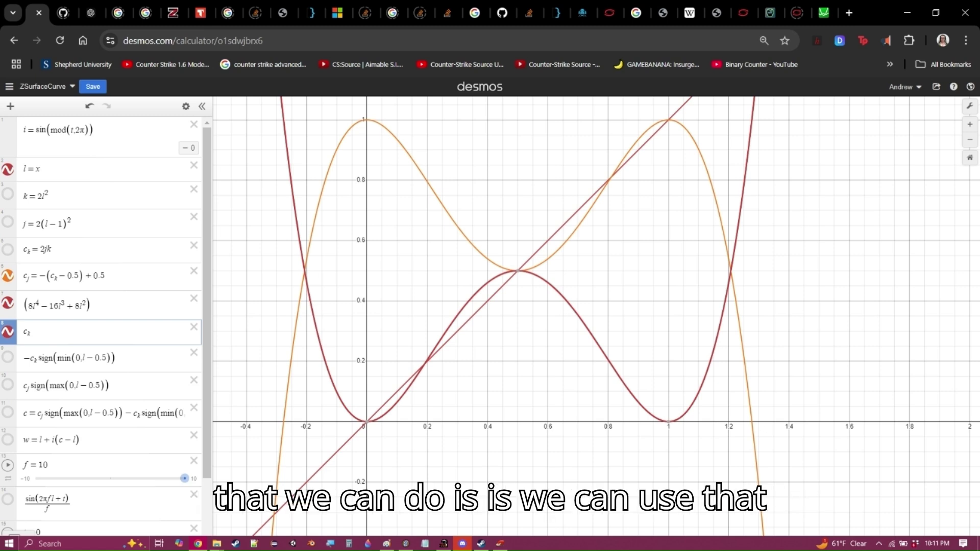
scroll(102, 316, down, 2)
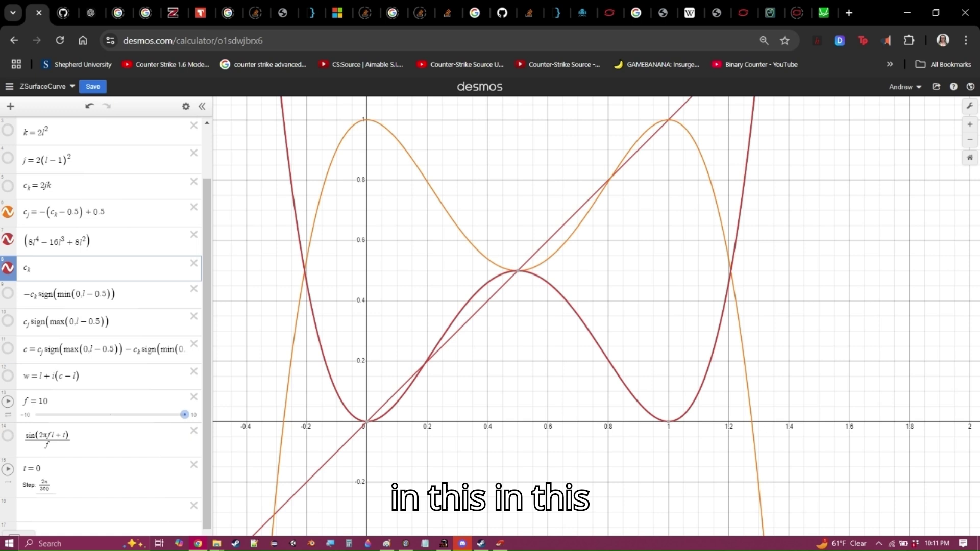
mouse_move(531, 273)
mouse_down()
mouse_move(579, 317)
mouse_move(508, 273)
mouse_move(531, 275)
mouse_up()
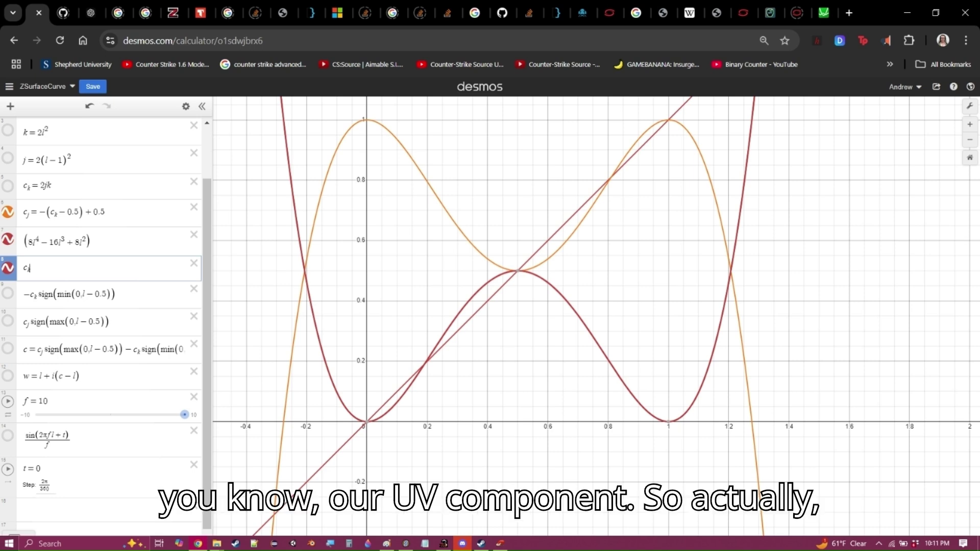
text(()
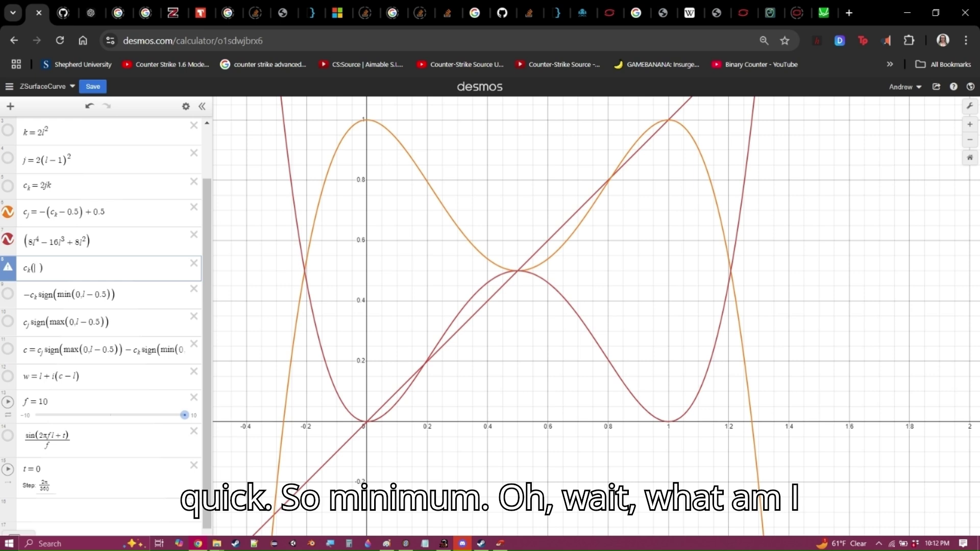
text(min)
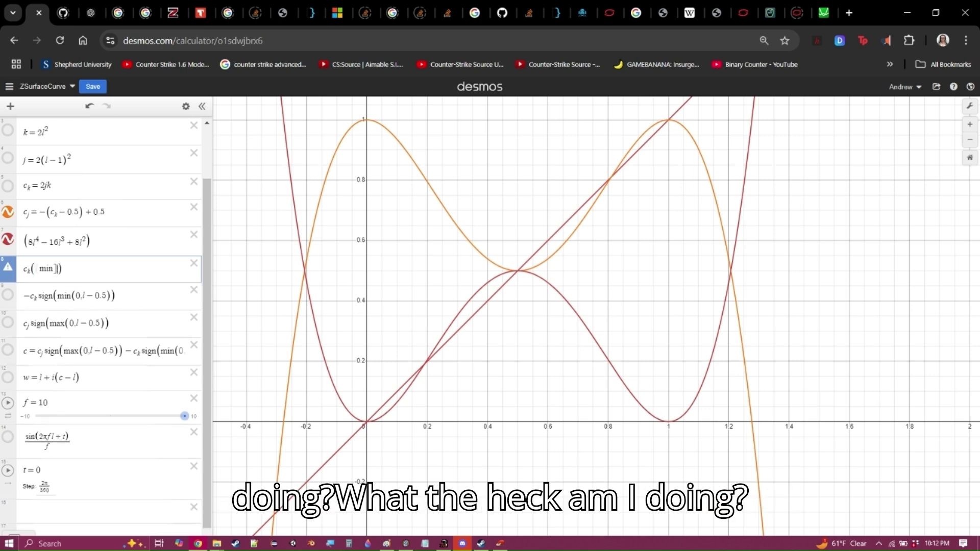
key(BackSpace)
key(BackSpace)
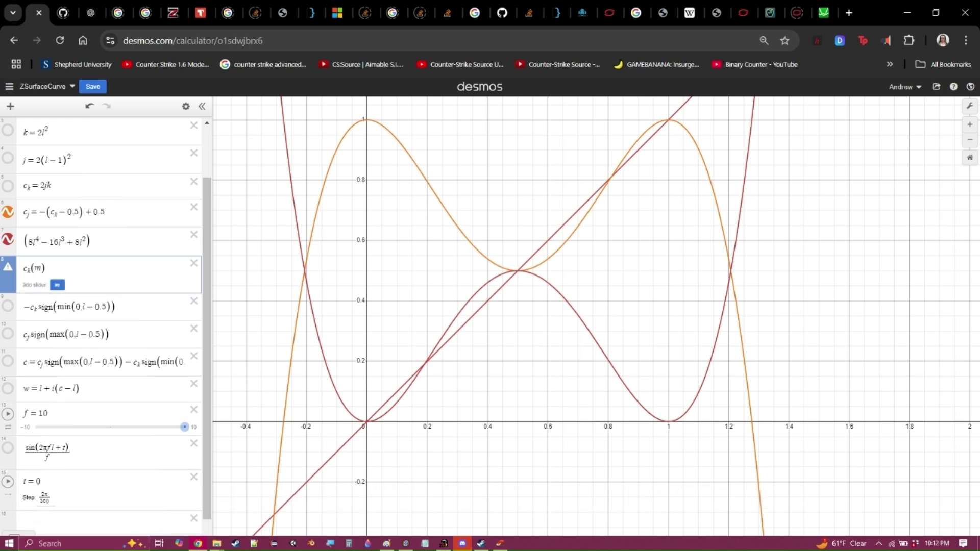
key(BackSpace)
key(BackSpace)
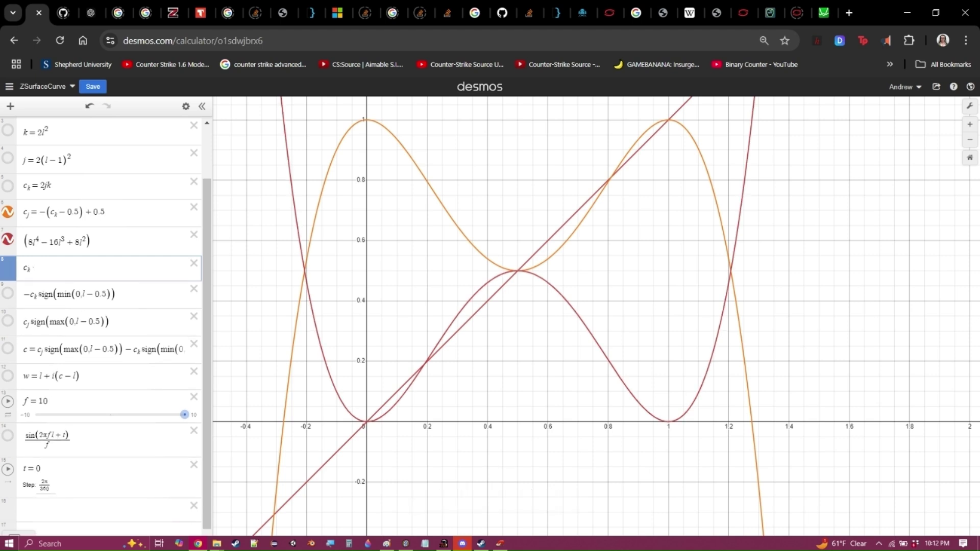
Step: Multiply c_k by min(0, l) in the new expression, and hide the (8l⁴ − 16l³ + 8l²) and c_j curves
text(min()
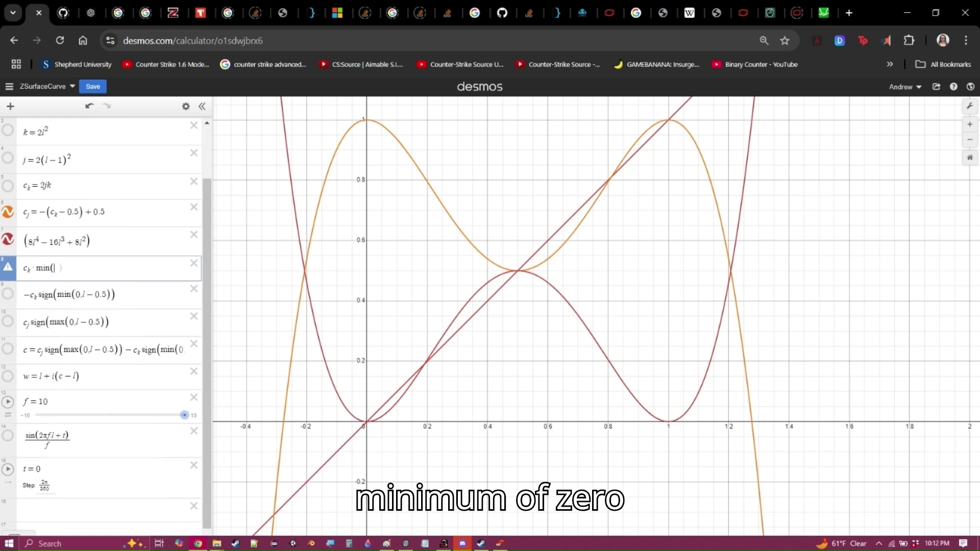
text(0, )
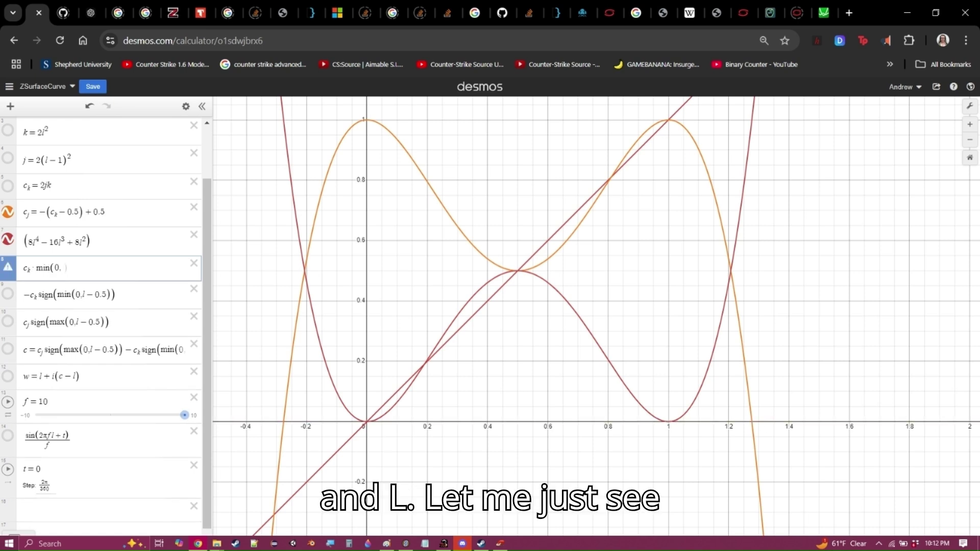
text(l)
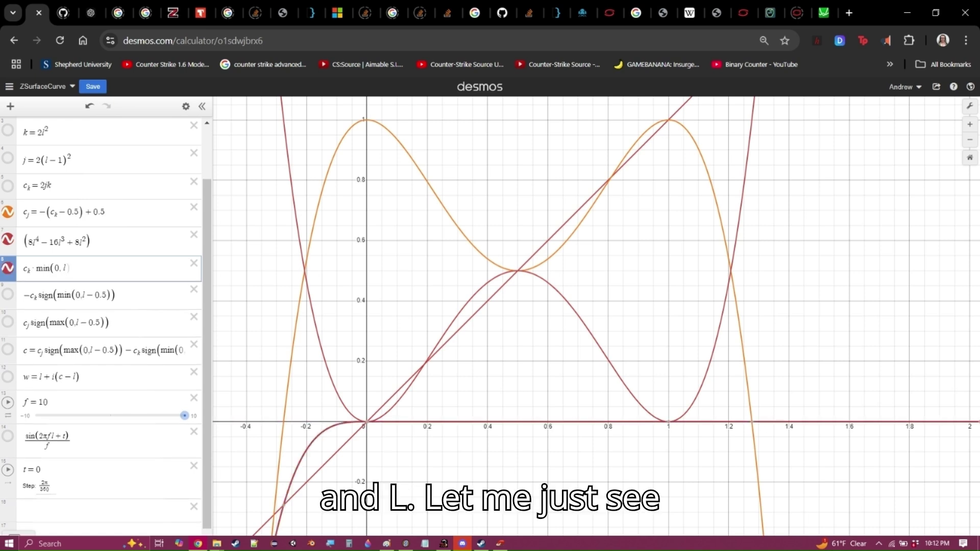
text())
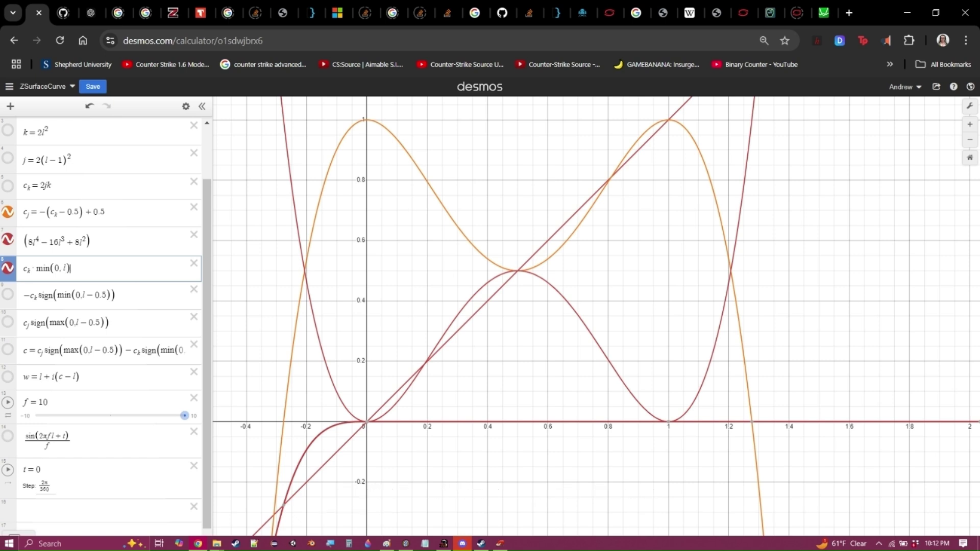
click(7, 239)
click(7, 211)
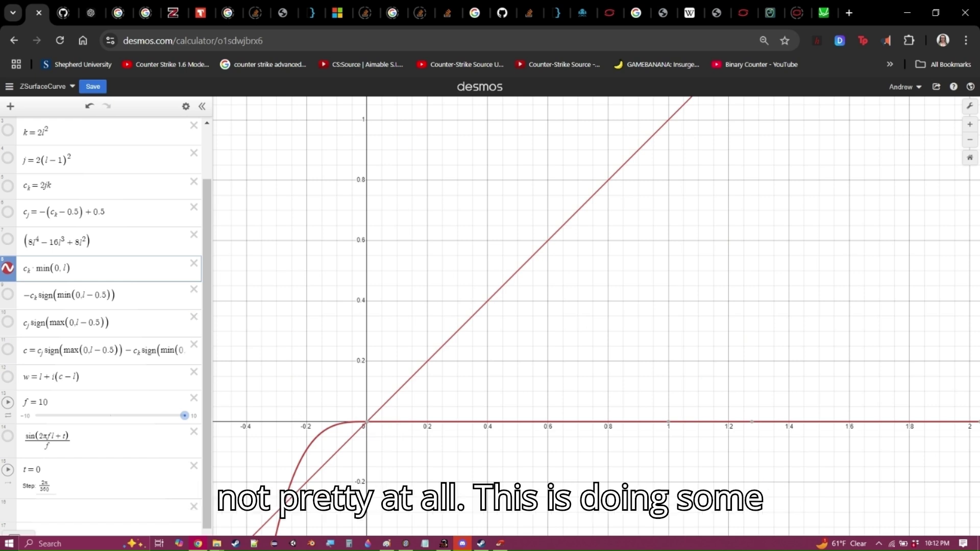
Step: Subtract 0.5 from l inside the min function, making the expression c_k · min(0, l − 0.5)
scroll(272, 446, down, 1)
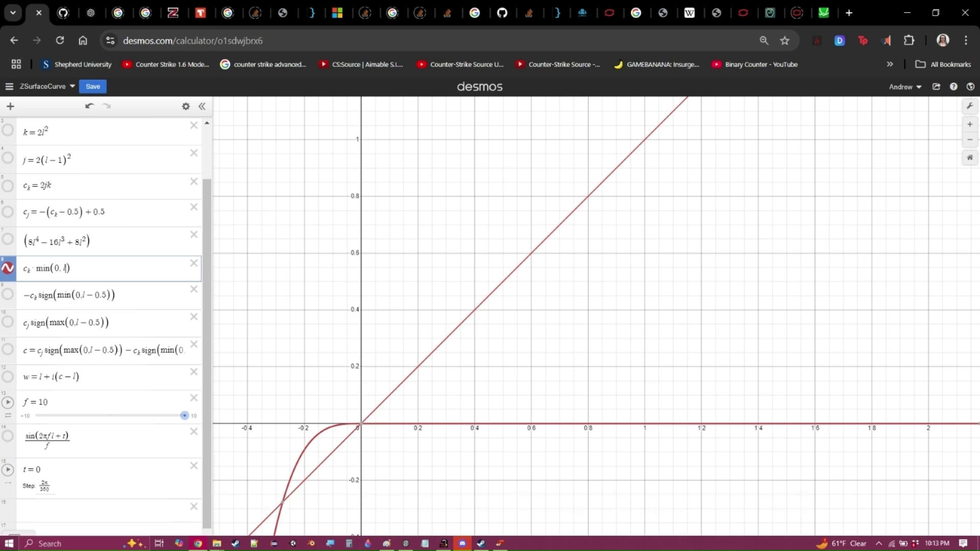
mouse_move(362, 423)
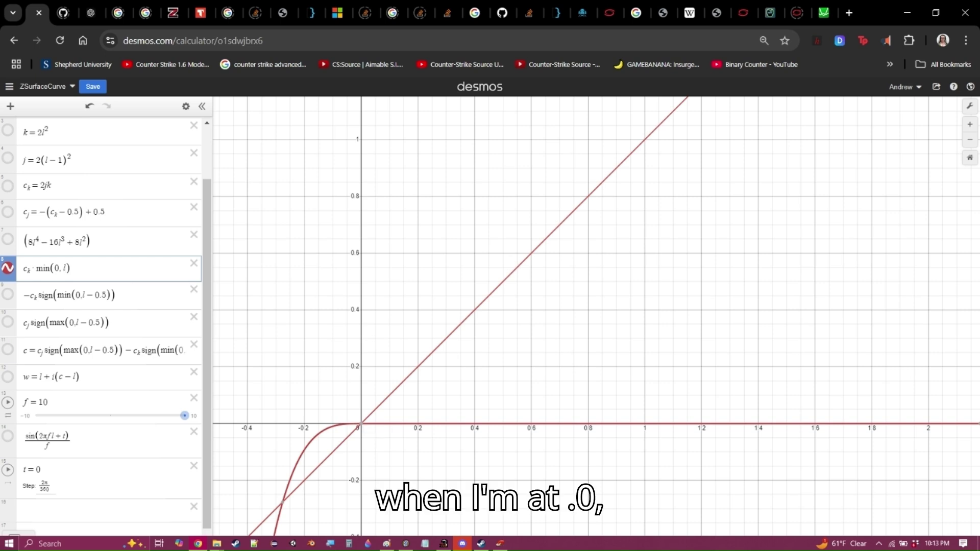
drag(361, 424, 427, 388)
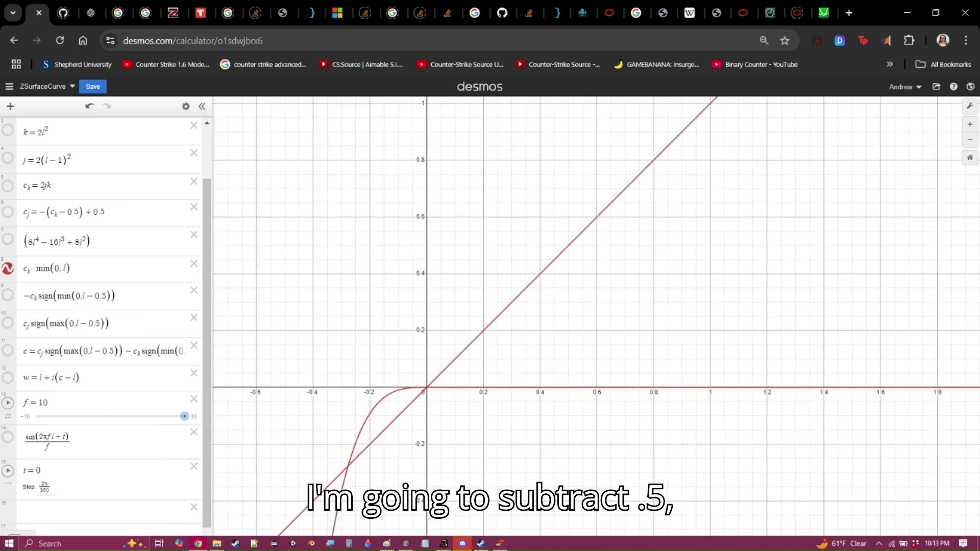
drag(426, 387, 480, 378)
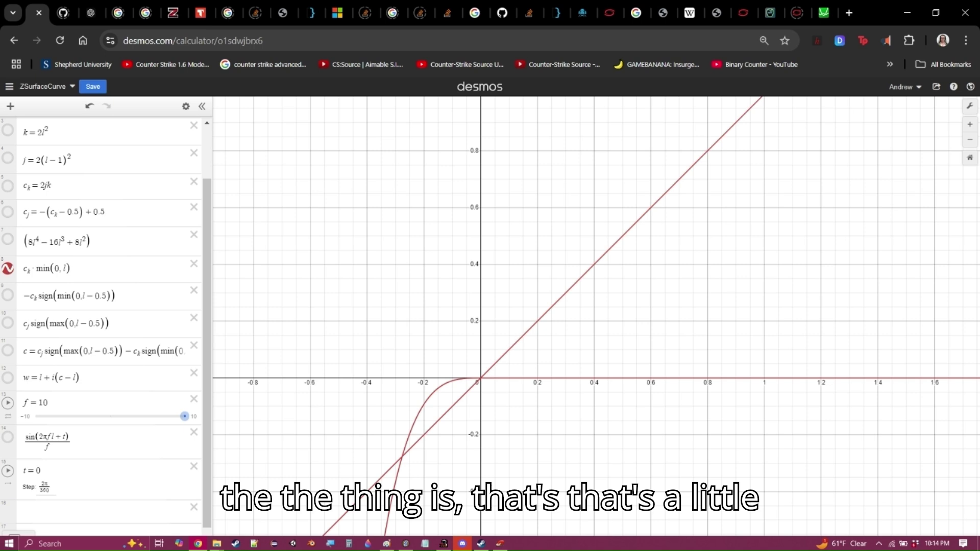
drag(37, 269, 24, 268)
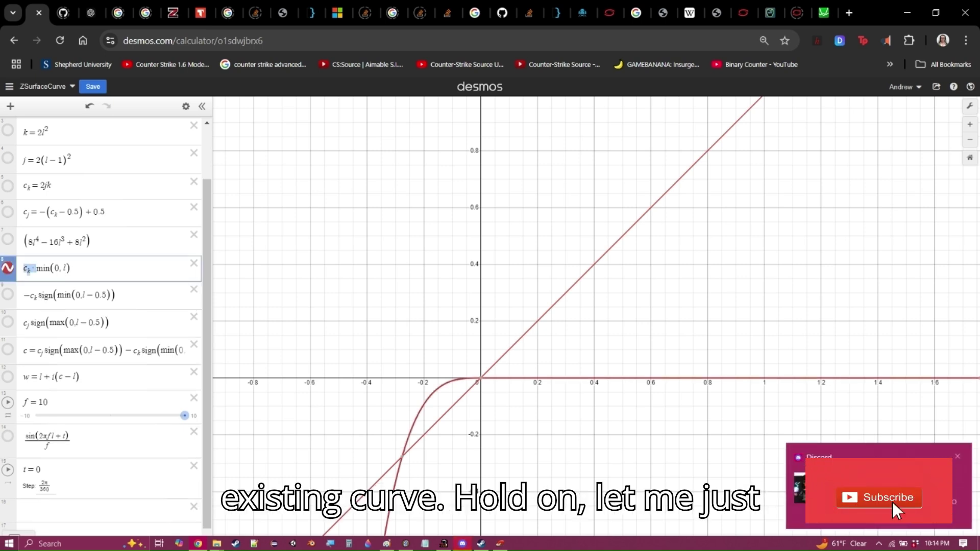
click(66, 268)
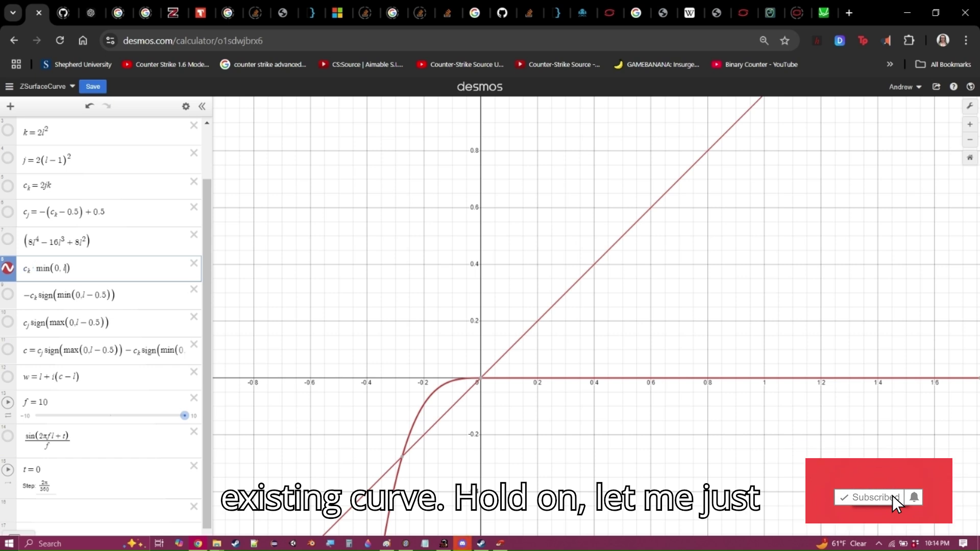
text(-0.5)
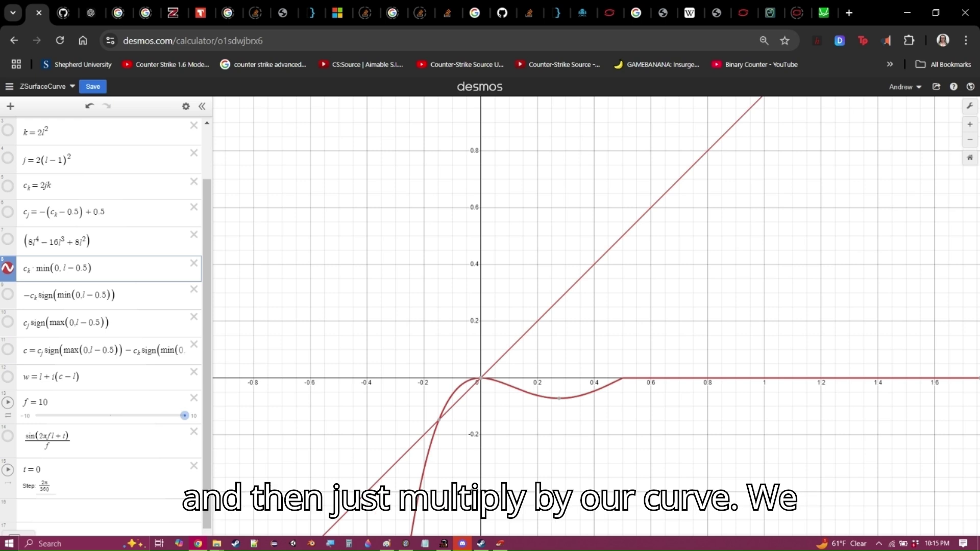
Step: Highlight the 0 argument and the l − 0.5 argument of the min function in turn
drag(31, 269, 59, 269)
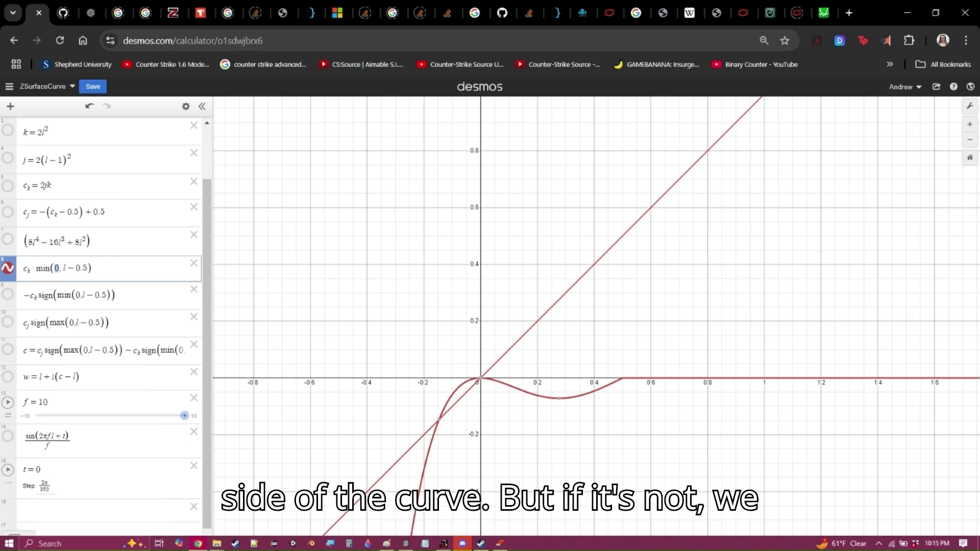
key(Right)
key(shift+Right)
key(shift+Right)
key(shift+Right)
key(shift+Right)
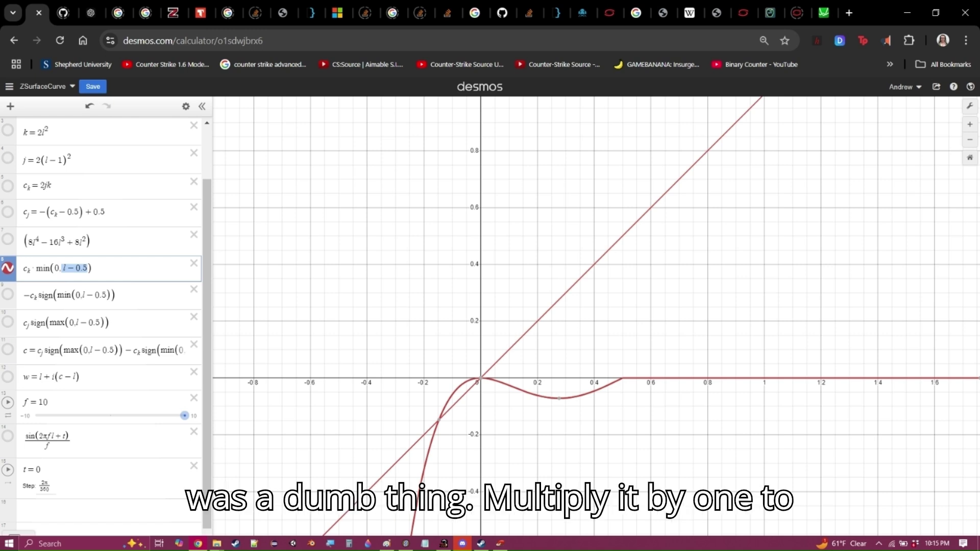
Step: Wrap min(0, l − 0.5) in a sign function multiplied by c_k, and inspect the curve on both sides of 0.5
click(35, 268)
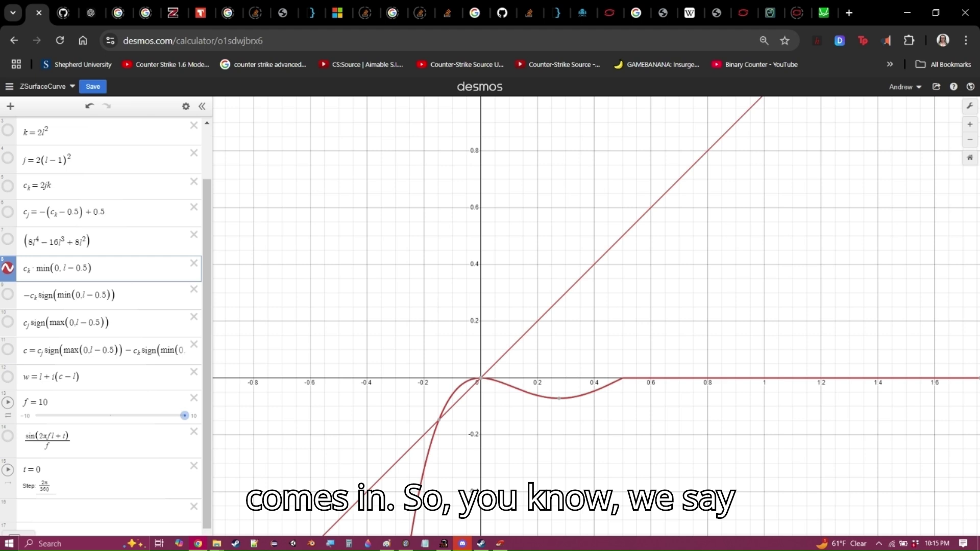
text(sign()
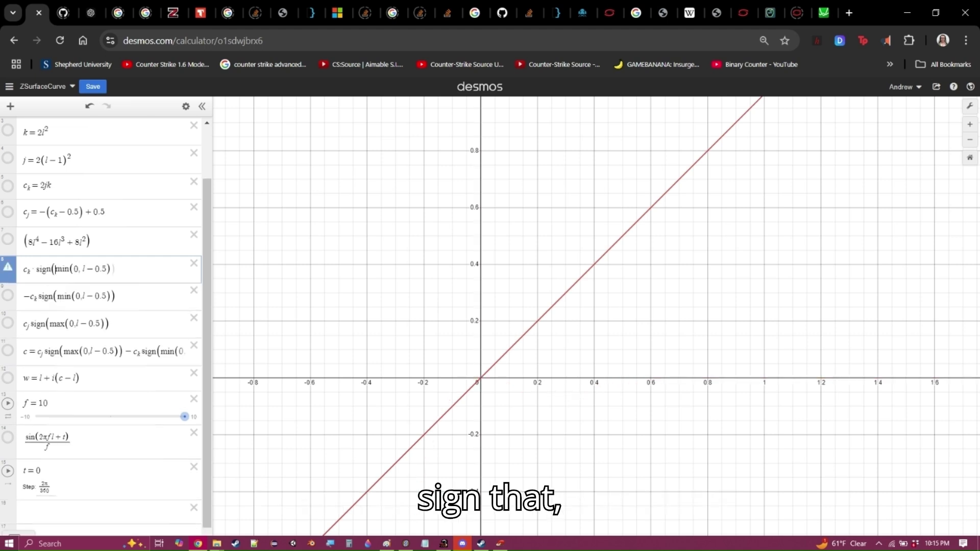
key(Right)
key(Right)
key(Right)
key(Right)
key(Right)
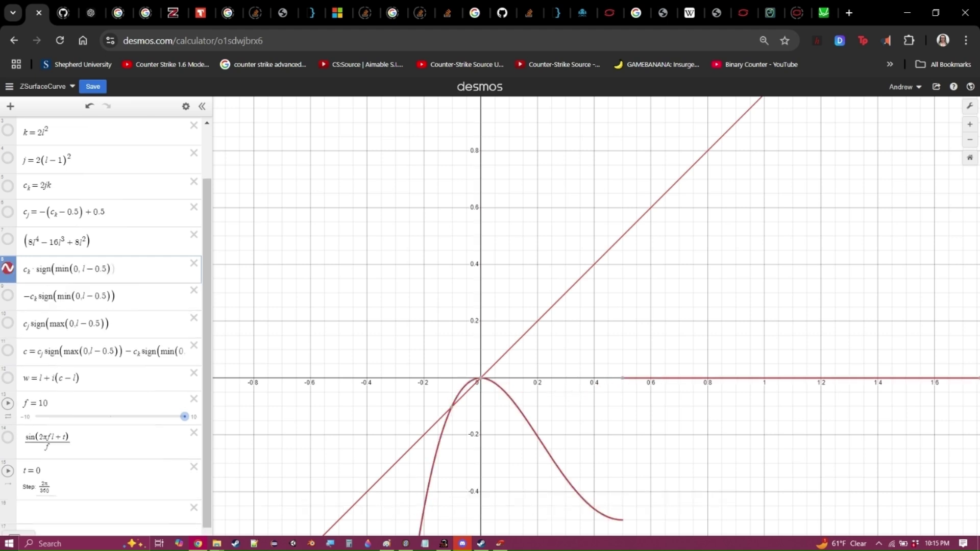
text())
drag(581, 326, 569, 237)
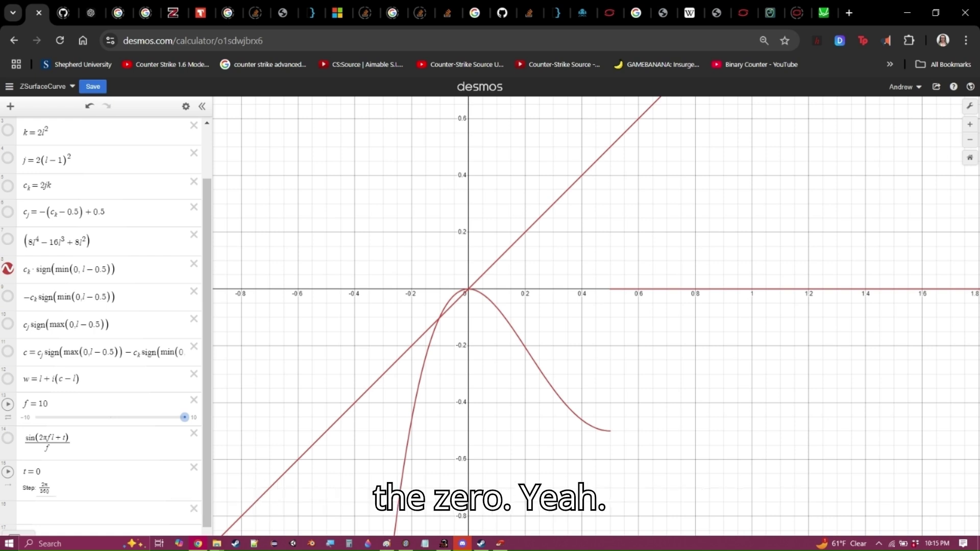
drag(837, 289, 719, 290)
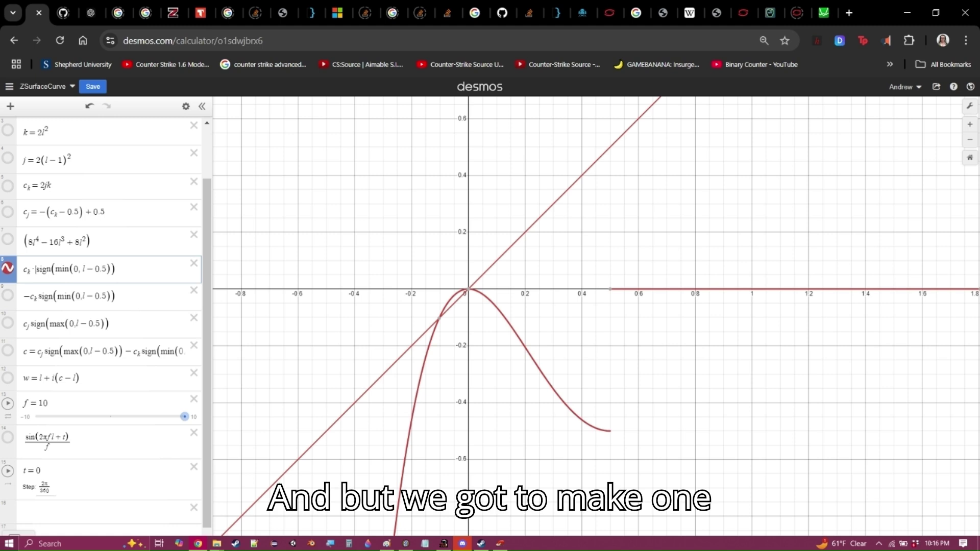
Step: Negate the masked c_k expression so it reads −c_k · sign(min(0, l − 0.5)), and inspect the curve
click(24, 269)
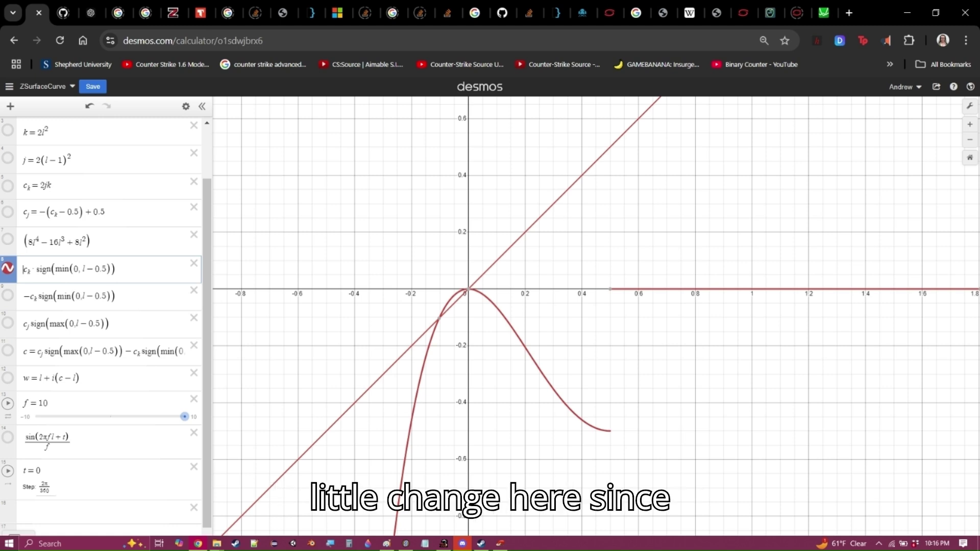
mouse_move(483, 292)
mouse_down()
mouse_move(585, 421)
mouse_move(476, 290)
mouse_up()
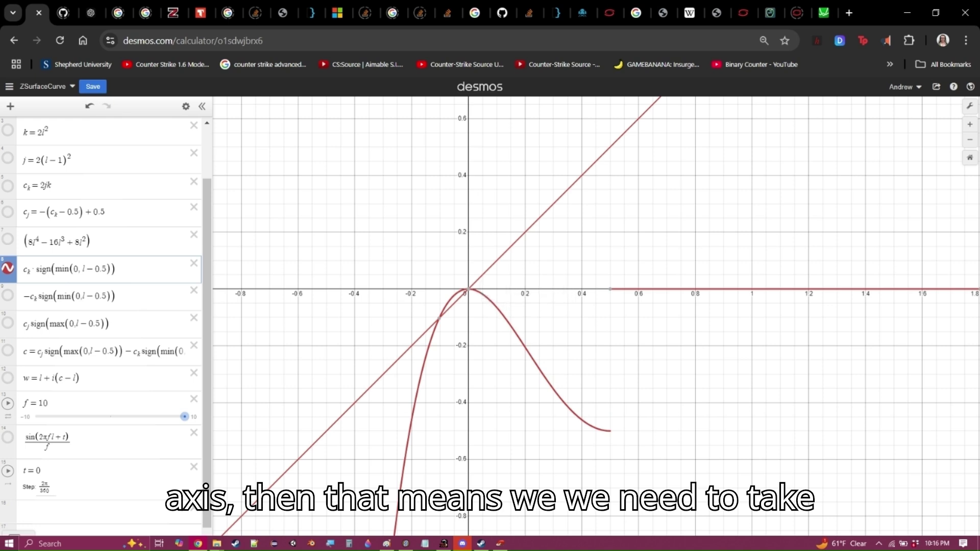
text(-)
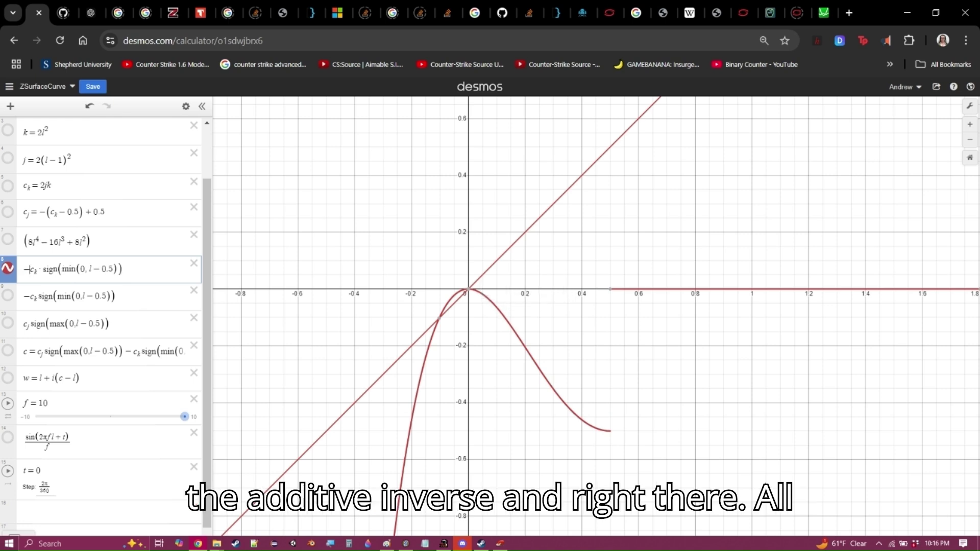
drag(561, 255, 512, 403)
mouse_move(434, 435)
mouse_down()
mouse_move(461, 408)
mouse_move(564, 437)
mouse_move(514, 321)
mouse_move(412, 436)
mouse_move(480, 378)
mouse_move(516, 318)
mouse_up()
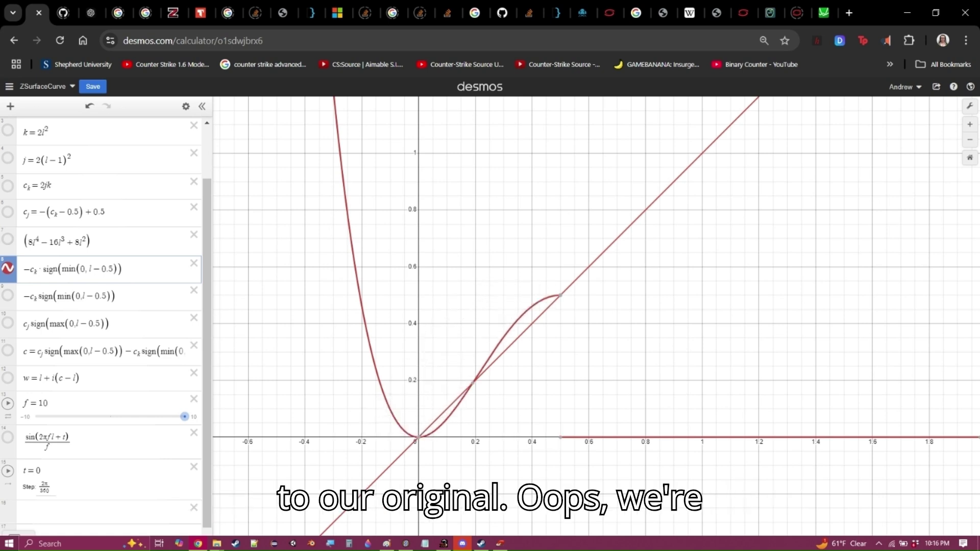
Step: Show and hide the original c_k curve repeatedly to compare it with the masked curve on both sides of 0.5
click(8, 185)
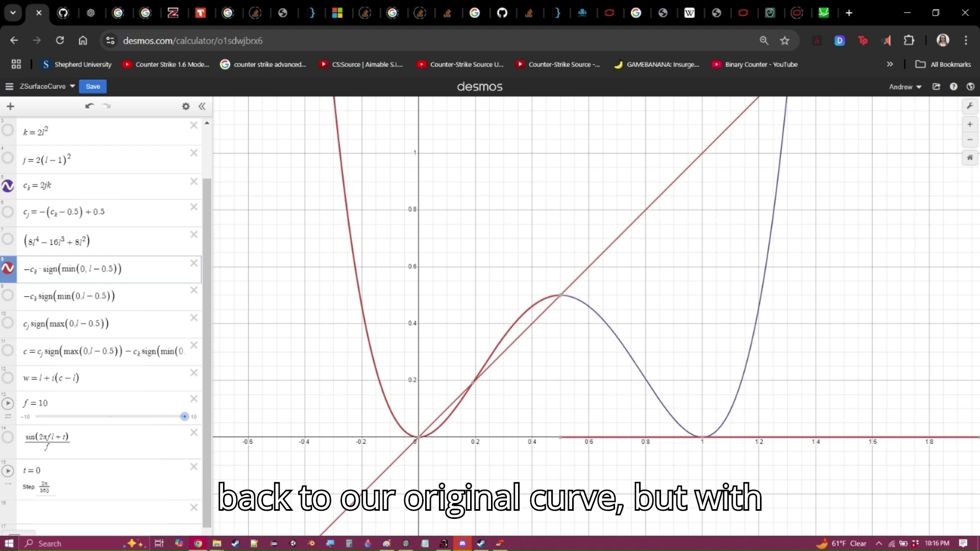
click(8, 185)
click(8, 185)
click(8, 185)
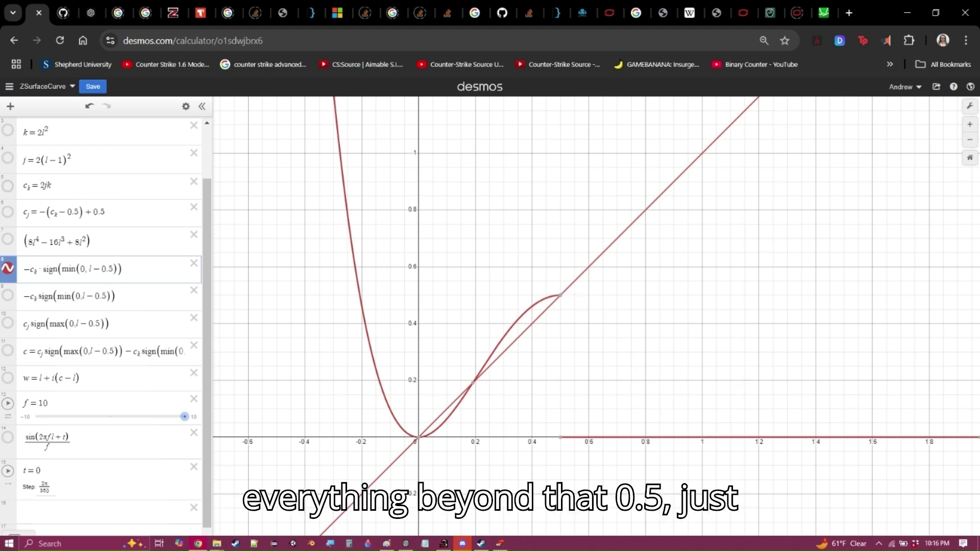
click(8, 185)
click(8, 185)
click(7, 185)
click(8, 185)
mouse_move(562, 437)
mouse_down()
mouse_move(923, 437)
mouse_move(562, 437)
mouse_up()
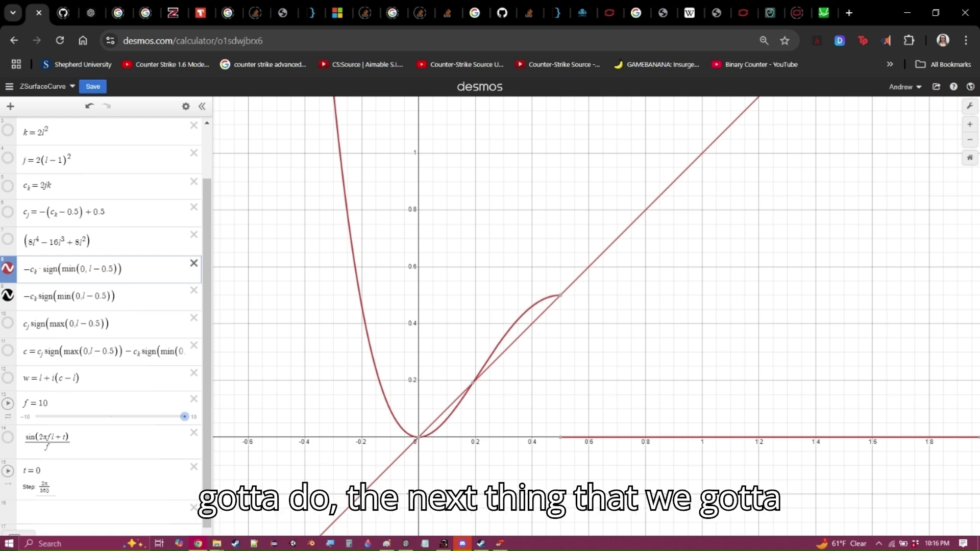
Step: Delete the newly built −c_k · sign(min(0, l − 0.5)) duplicate, and briefly show the existing c_j sign(max(0, l − 0.5)) curve
click(194, 263)
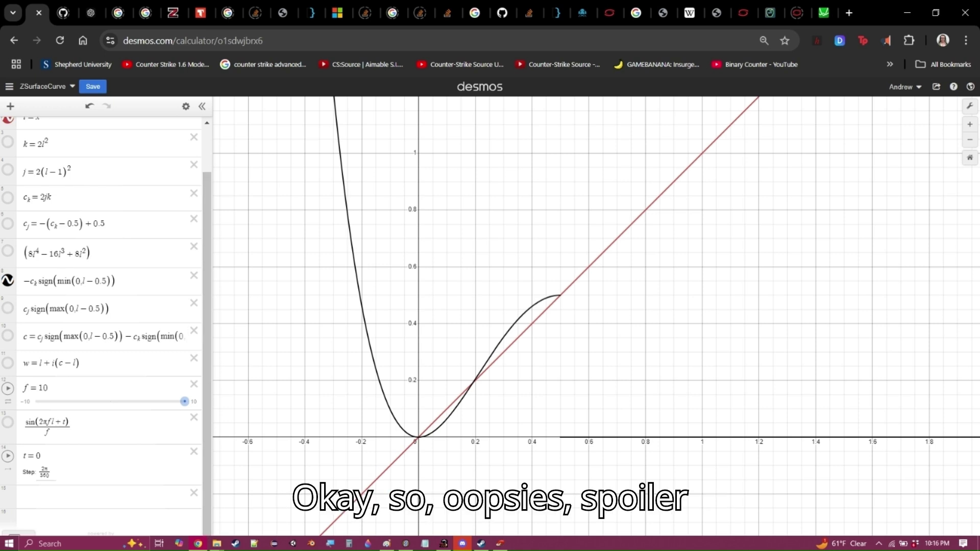
click(7, 309)
click(7, 308)
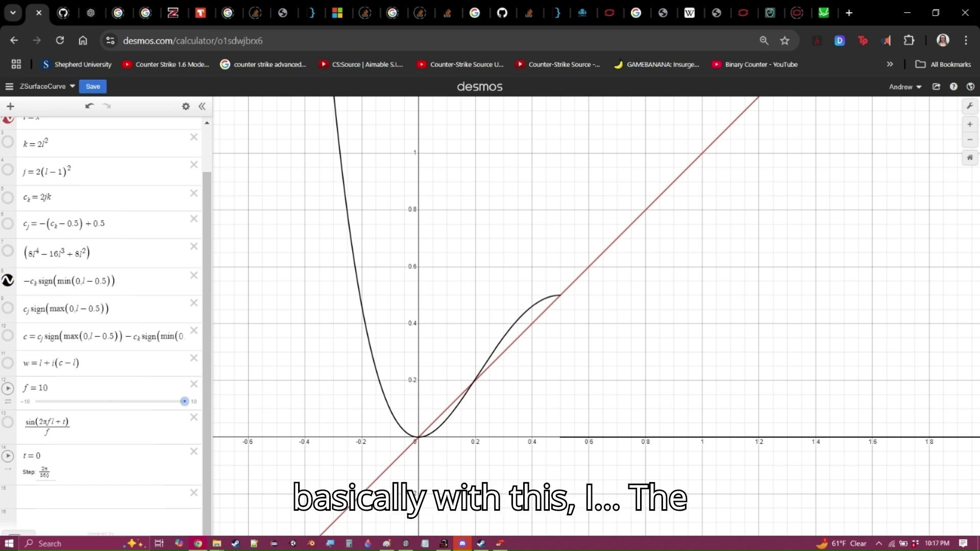
Step: Add a new expression below −c_k sign(min(0, l − 0.5)) that multiplies c_j by an empty sign function
click(115, 281)
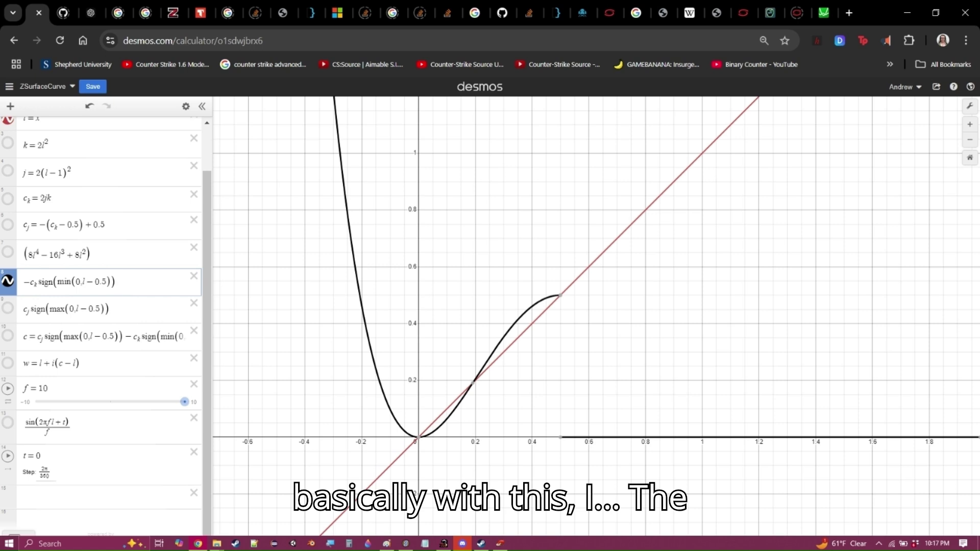
key(Return)
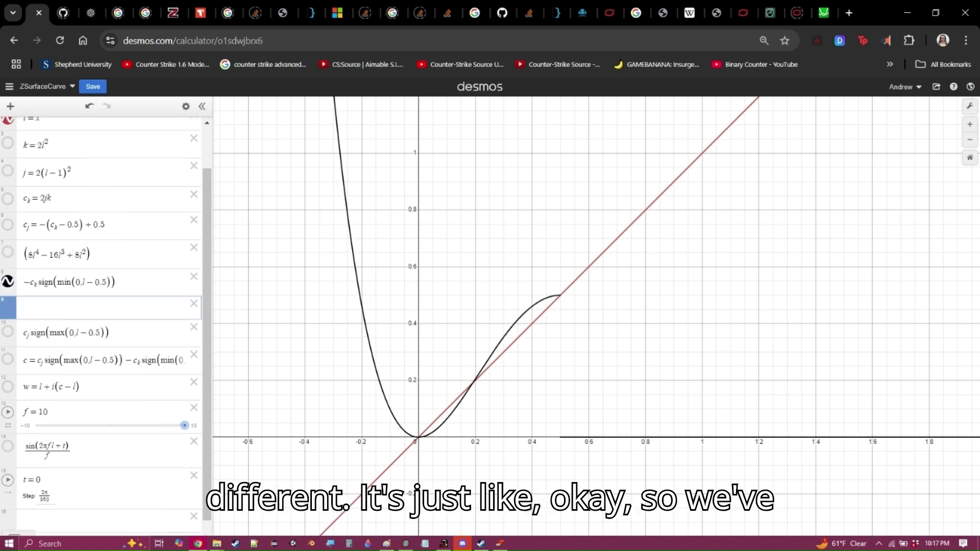
text(c_js)
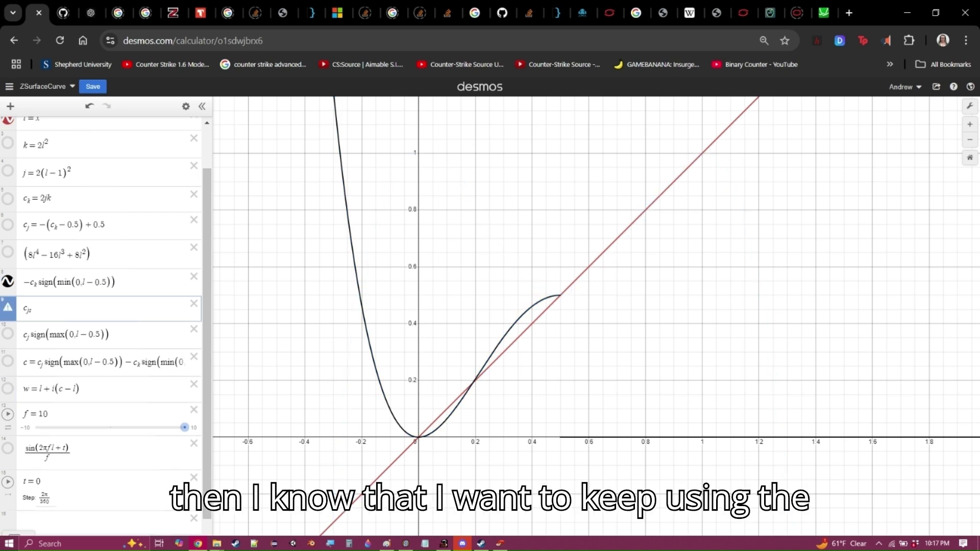
text(ign()
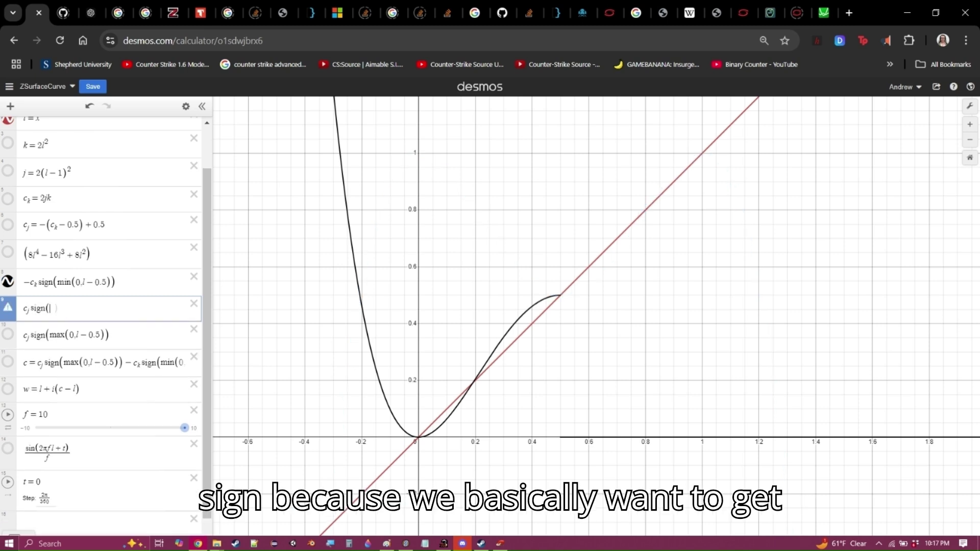
key(Right)
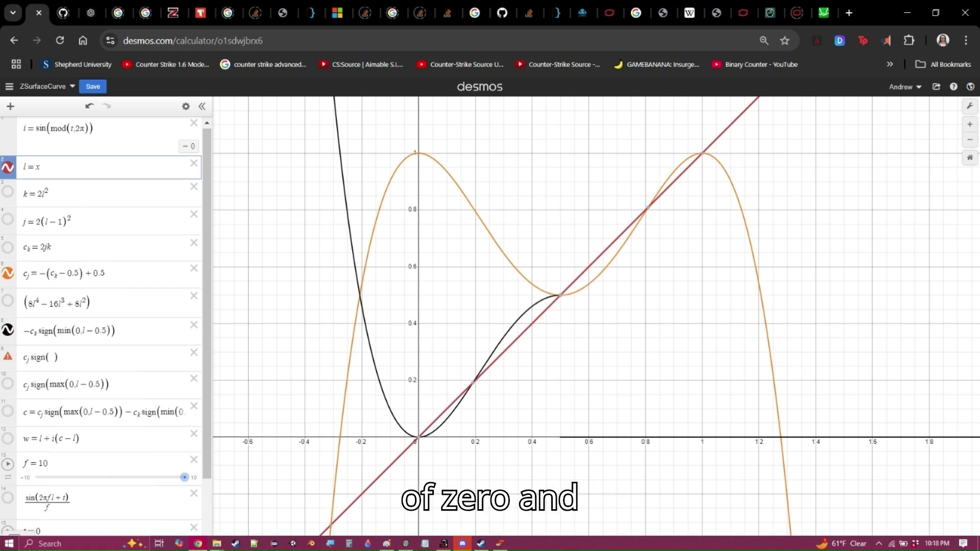
Step: Trace the c_j curve near x = 0.5 and back to its peak near x = 0
drag(525, 281, 570, 294)
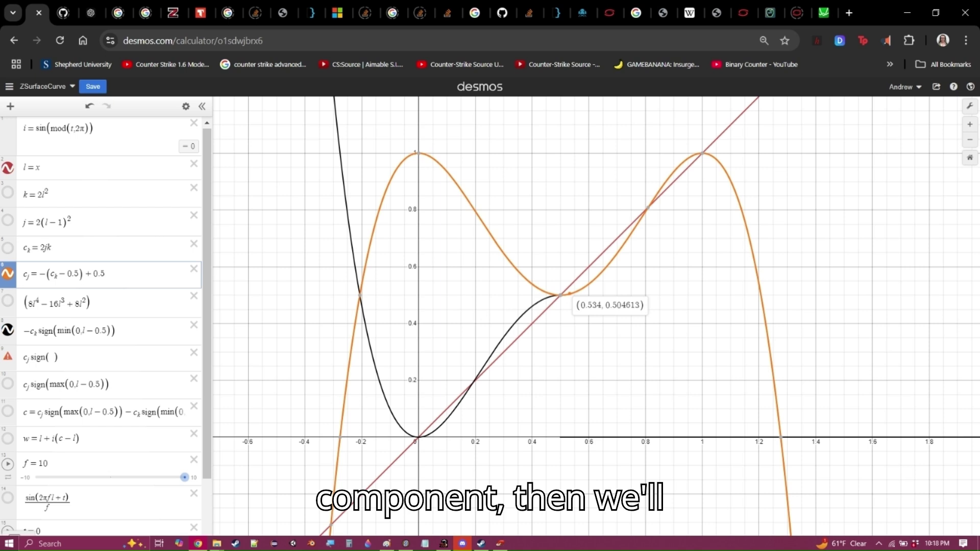
mouse_move(560, 295)
mouse_down()
mouse_move(485, 233)
mouse_move(454, 182)
mouse_move(421, 153)
mouse_up()
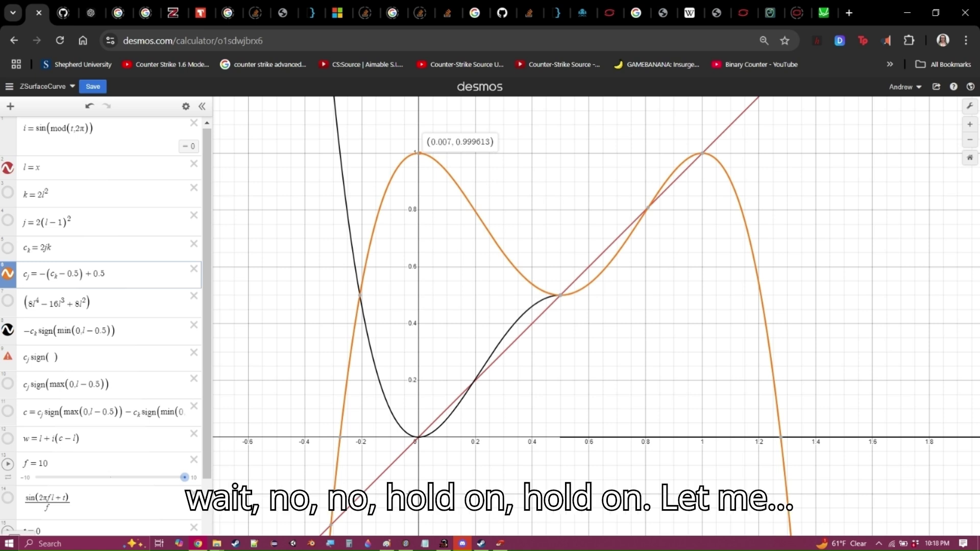
drag(421, 153, 421, 153)
Step: Fill the sign function with min(0, l − 0.5), making the new expression c_j sign(min(0, l − 0.5))
click(51, 358)
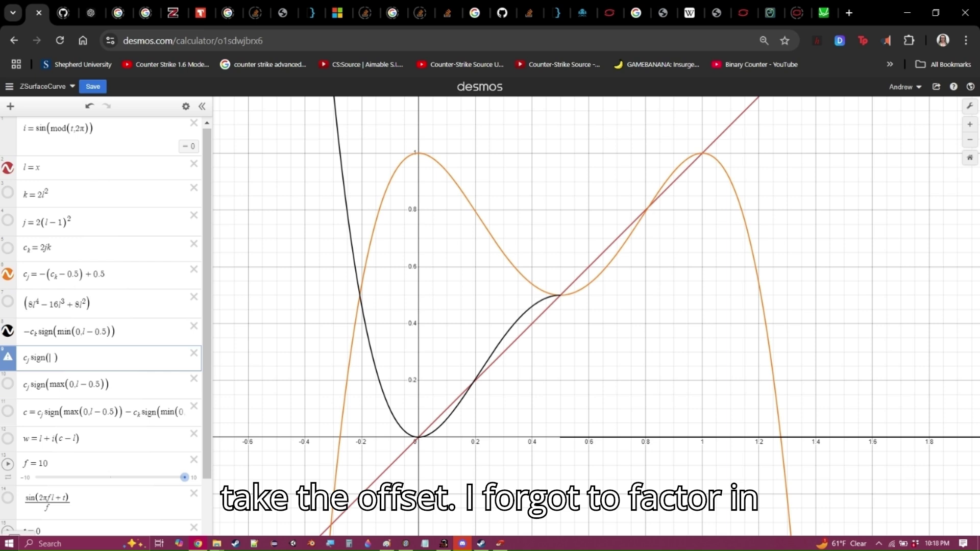
text(min( ))
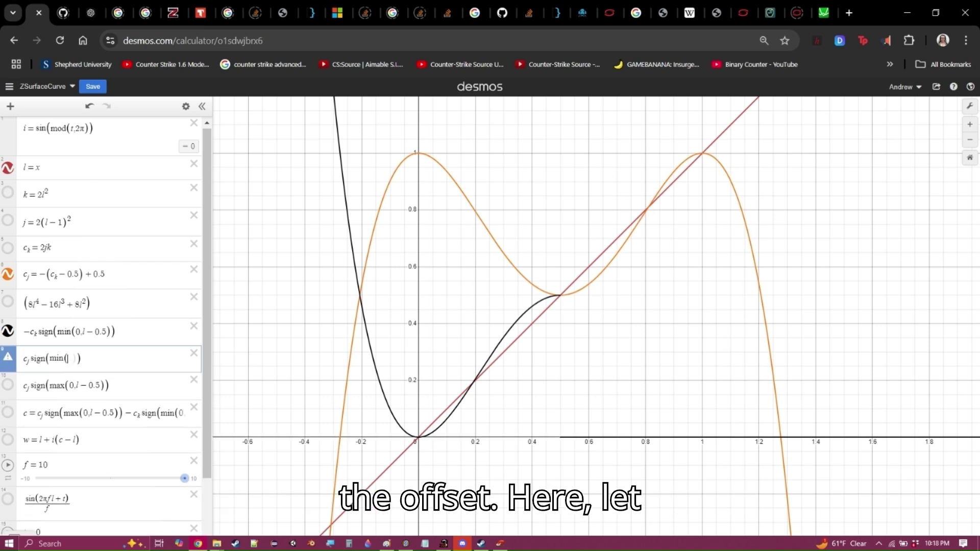
key(Left)
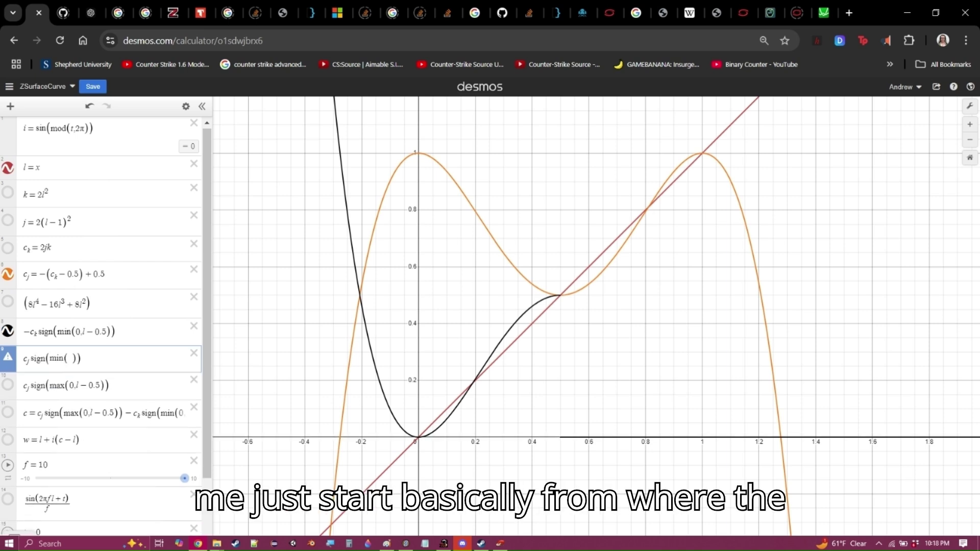
text(0)
text(,l-)
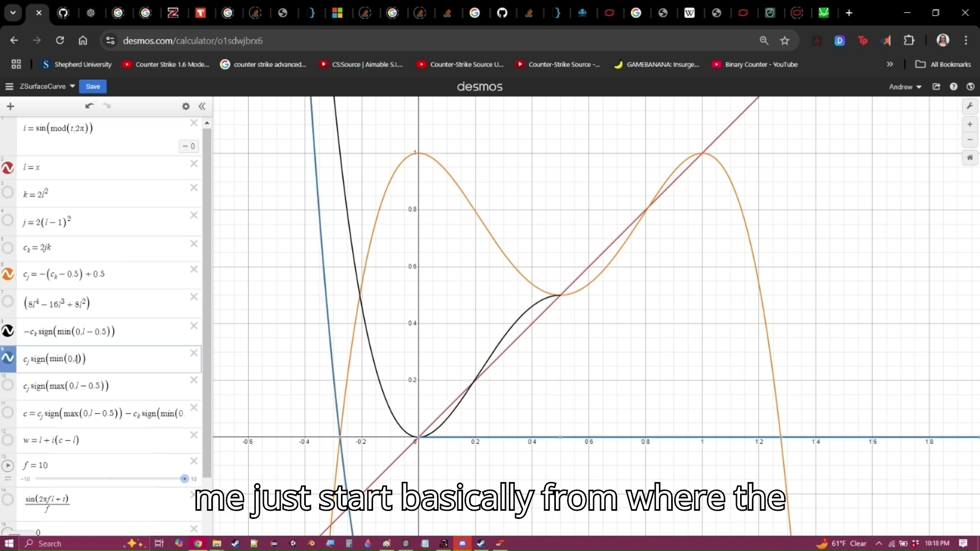
text(0.5)
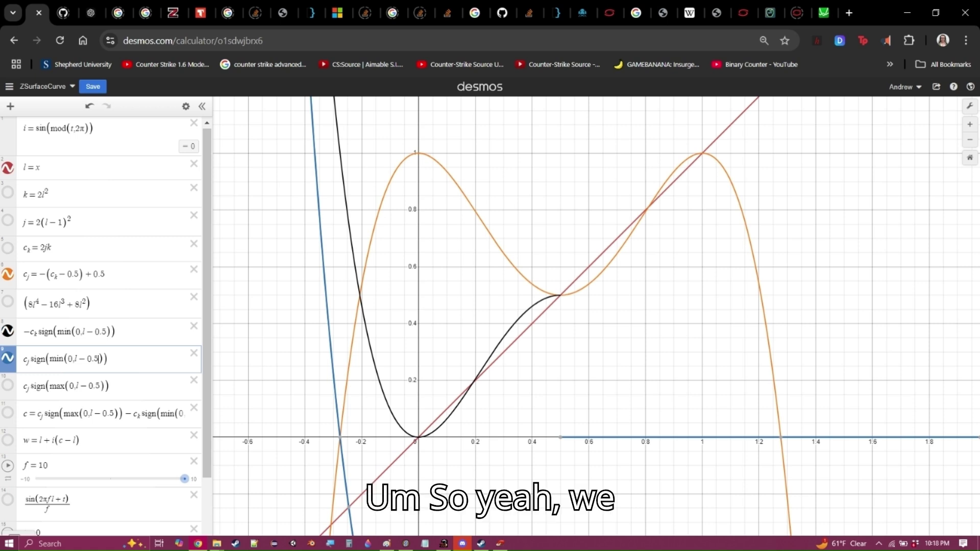
Step: Examine the c_j sign(min(0, l − 0.5)) curve along the x-axis beyond 0.5 and back to the origin
scroll(504, 413, down, 2)
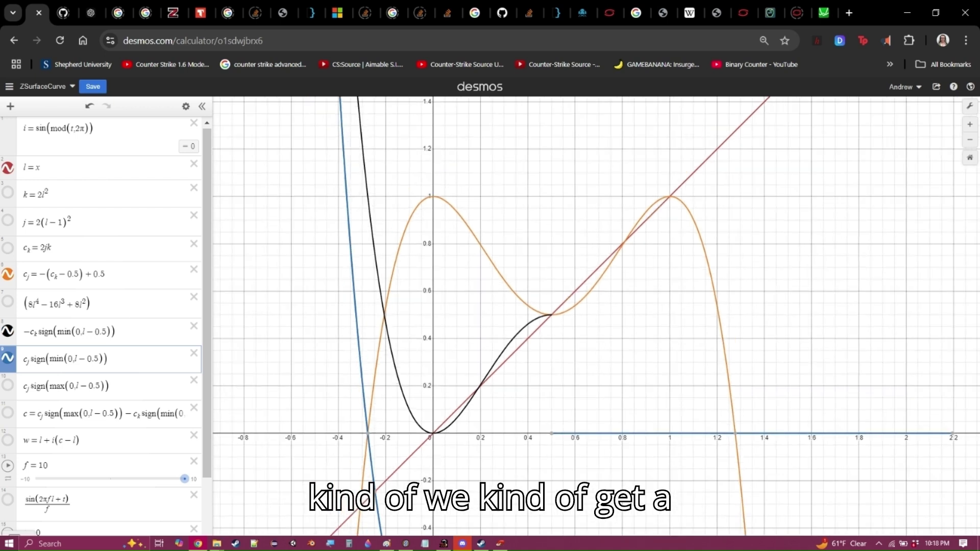
scroll(504, 412, down, 4)
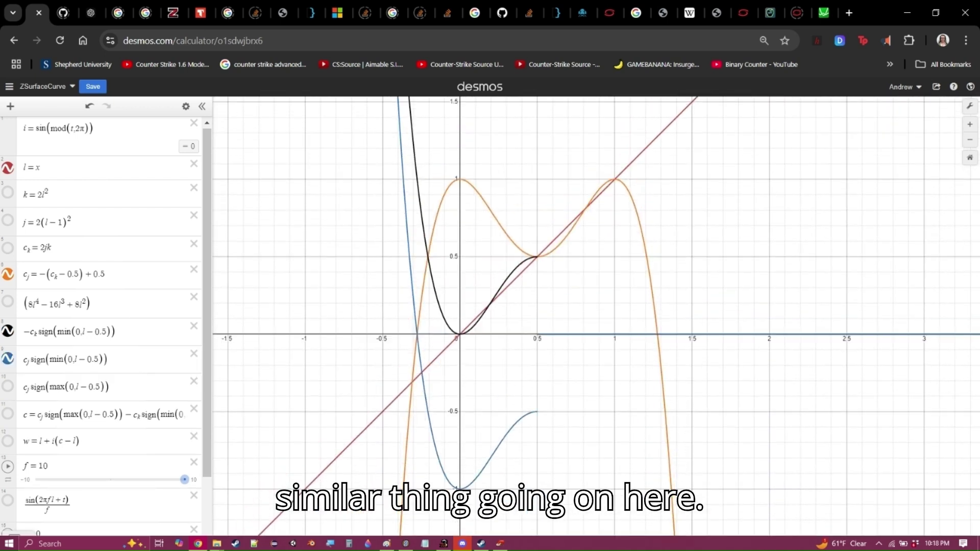
drag(506, 320, 506, 336)
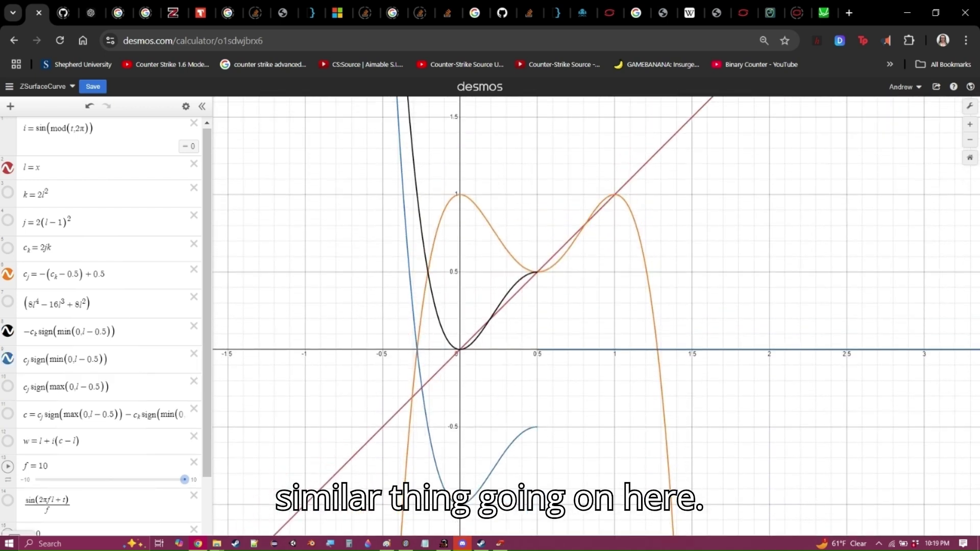
click(65, 360)
mouse_move(571, 349)
mouse_down()
mouse_move(587, 349)
mouse_move(567, 349)
mouse_move(578, 349)
mouse_up()
mouse_move(549, 349)
mouse_down()
mouse_move(536, 349)
mouse_move(536, 427)
mouse_move(538, 349)
mouse_up()
click(460, 349)
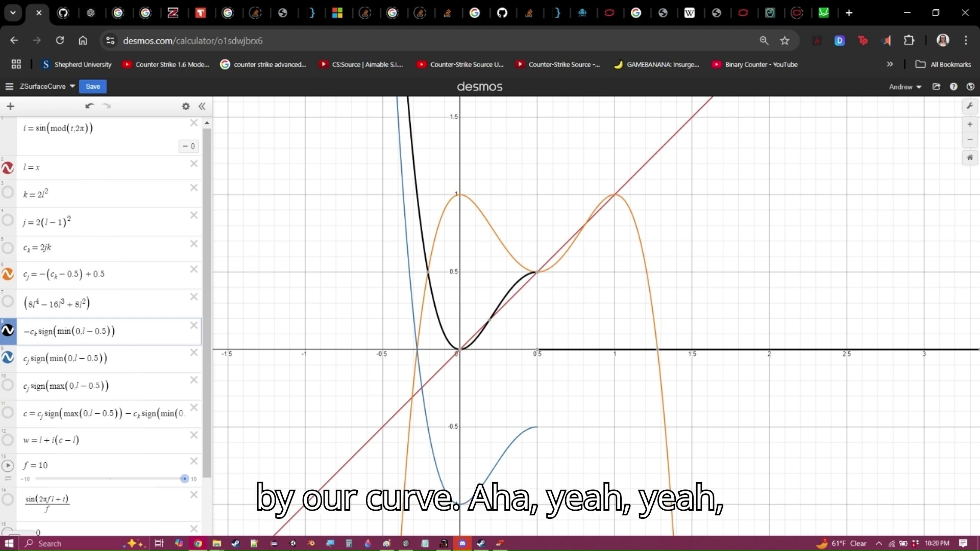
Step: Compare the masked c_k and c_j curves below 0.5 by tracing their shapes and checking the 0.5 cutoff point
mouse_move(421, 326)
mouse_down()
mouse_move(437, 450)
mouse_move(493, 475)
mouse_move(530, 433)
mouse_move(537, 350)
mouse_move(489, 467)
mouse_move(452, 485)
mouse_move(420, 366)
mouse_move(448, 496)
mouse_move(511, 450)
mouse_move(537, 349)
mouse_move(483, 482)
mouse_move(434, 458)
mouse_move(420, 366)
mouse_move(433, 453)
mouse_move(478, 468)
mouse_move(508, 435)
mouse_move(536, 427)
mouse_move(484, 478)
mouse_move(490, 473)
mouse_up()
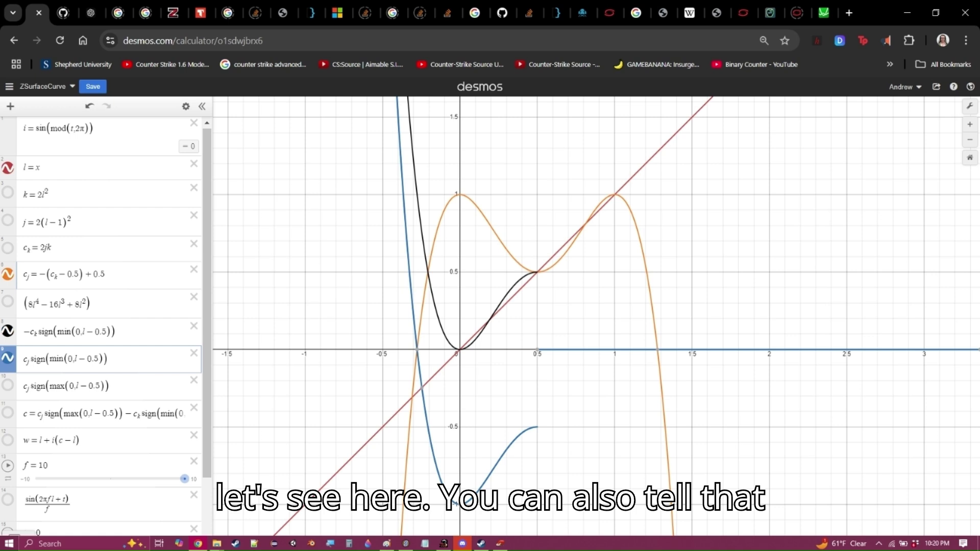
mouse_move(426, 420)
mouse_down()
mouse_move(461, 504)
mouse_move(536, 427)
mouse_move(479, 488)
mouse_up()
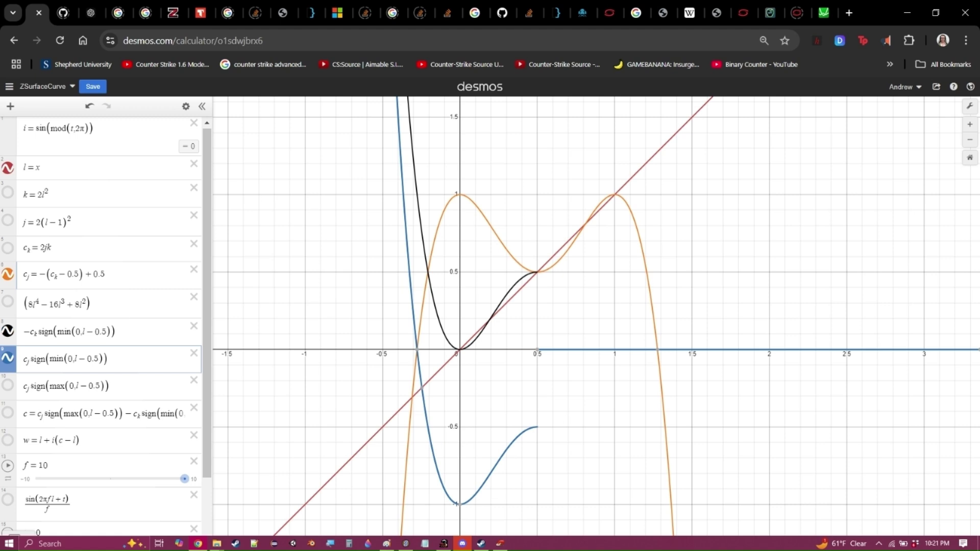
click(537, 349)
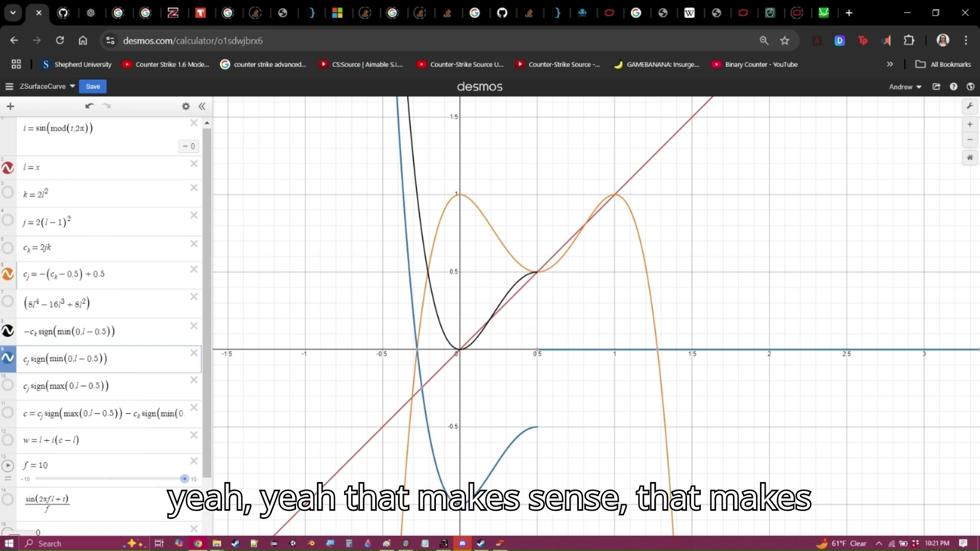
mouse_move(537, 350)
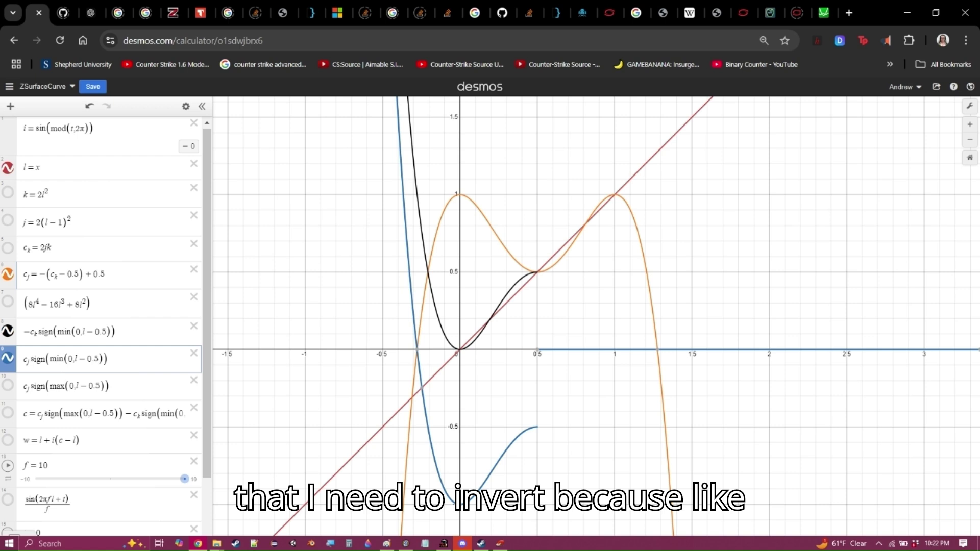
mouse_move(423, 265)
mouse_down()
mouse_move(431, 289)
mouse_move(499, 306)
mouse_move(533, 271)
mouse_move(483, 330)
mouse_move(449, 341)
mouse_move(430, 284)
mouse_up()
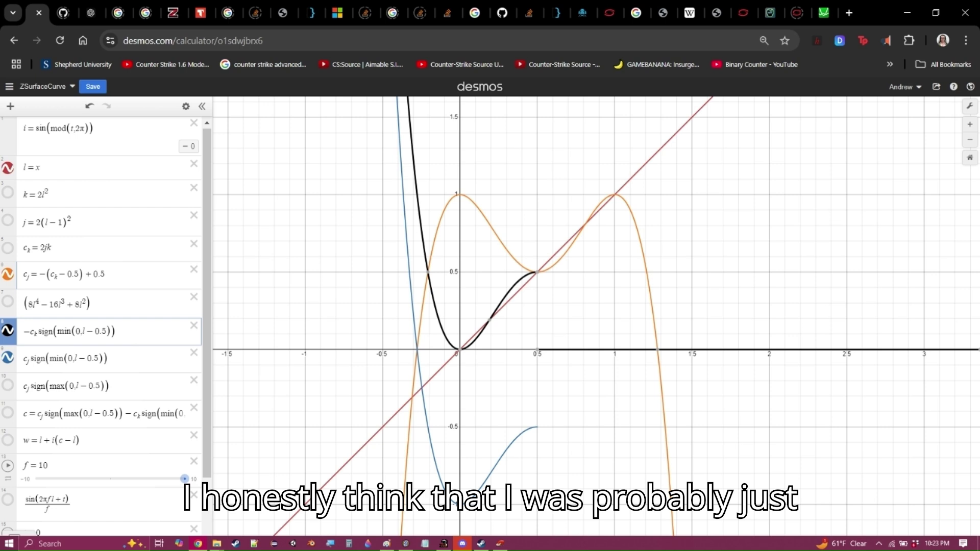
Step: Replace min with max in the new c_j expression, making it c_j sign(max(0, l − 0.5))
click(27, 359)
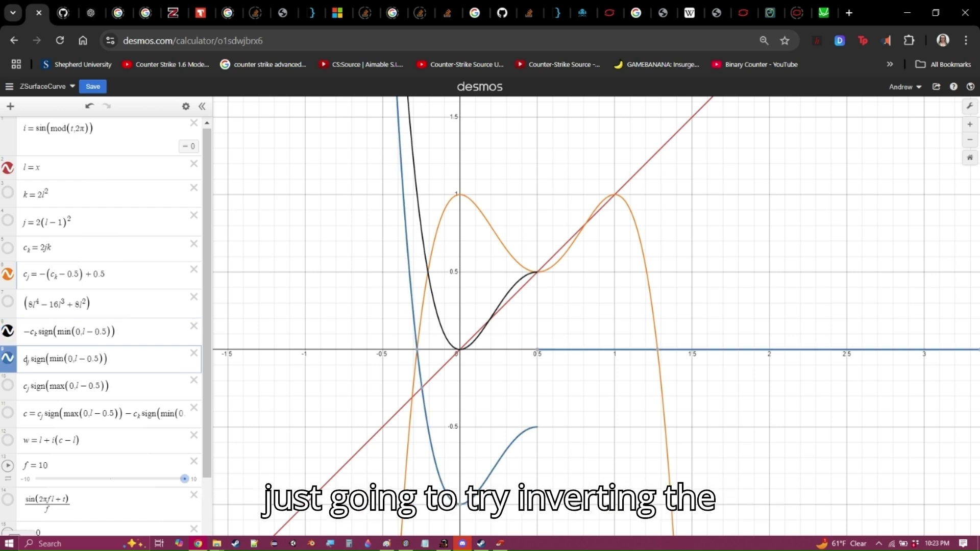
key(Left)
key(Right)
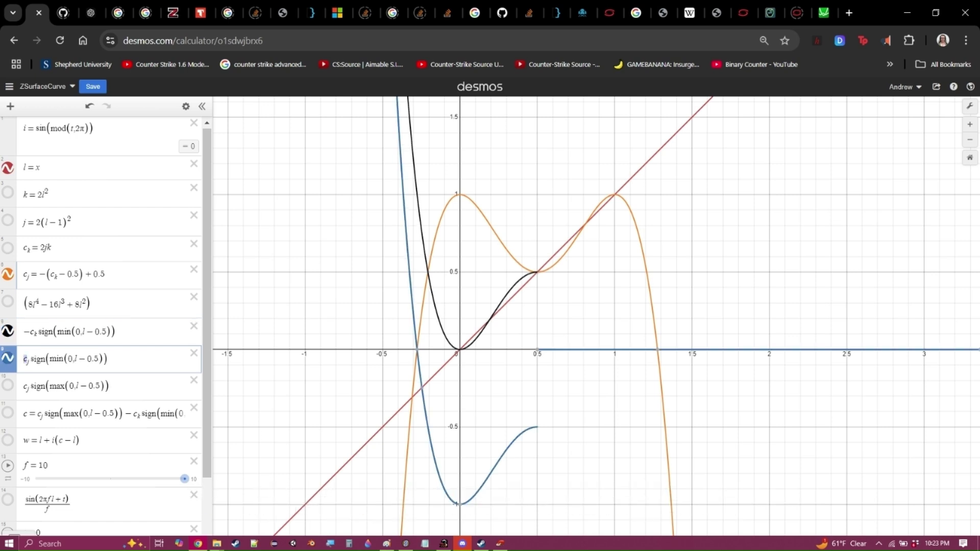
key(Left)
click(72, 359)
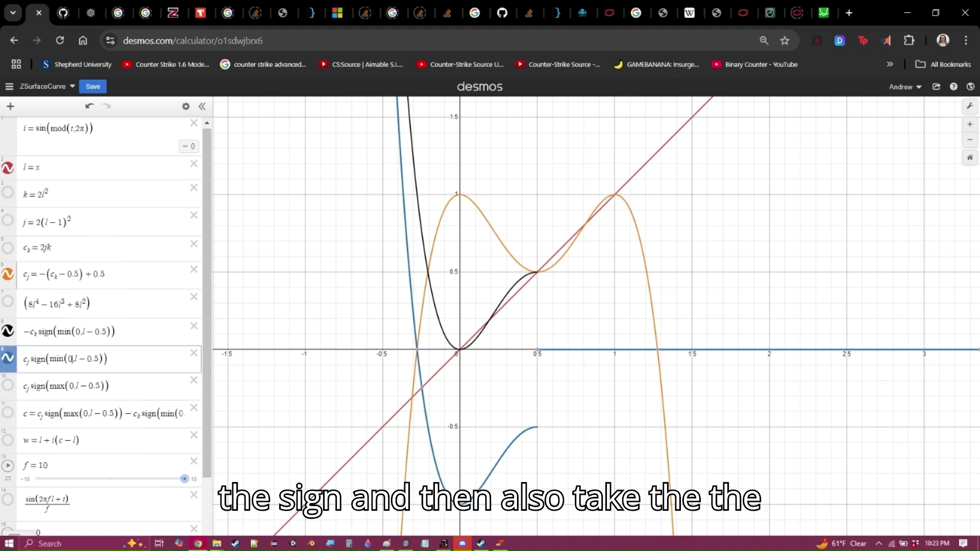
double_click(61, 359)
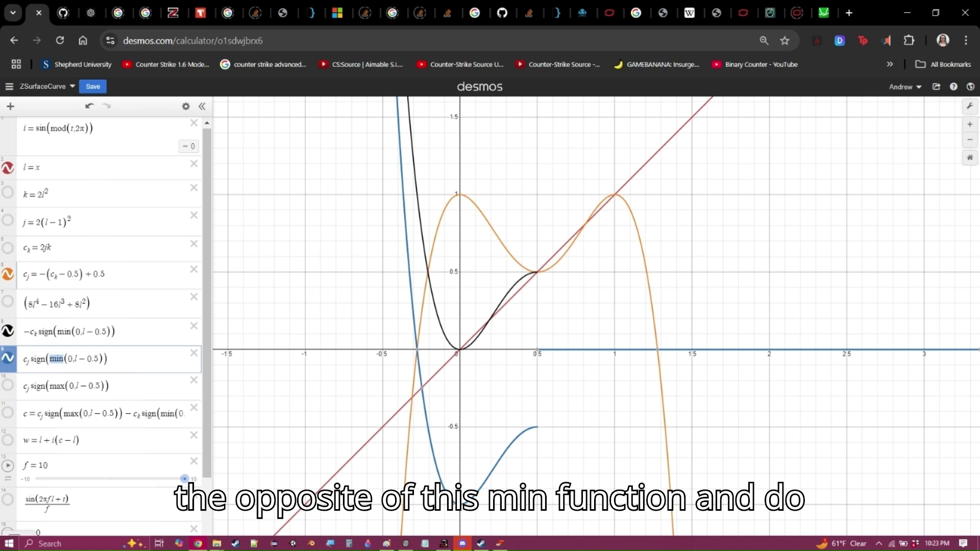
text(max)
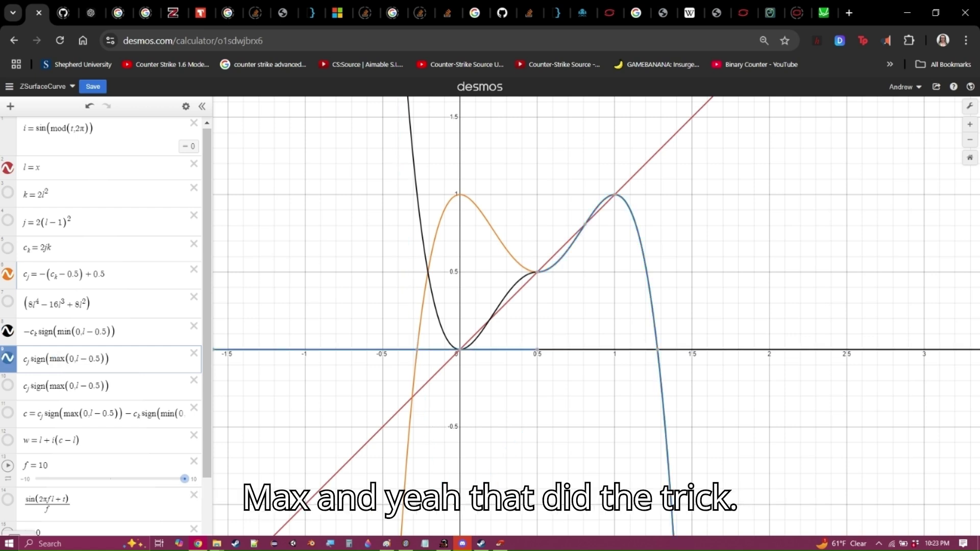
Step: Examine how the masked c_k and c_j curves meet at 0.5 and review the max(0, l − 0.5) term
scroll(547, 269, up, 5)
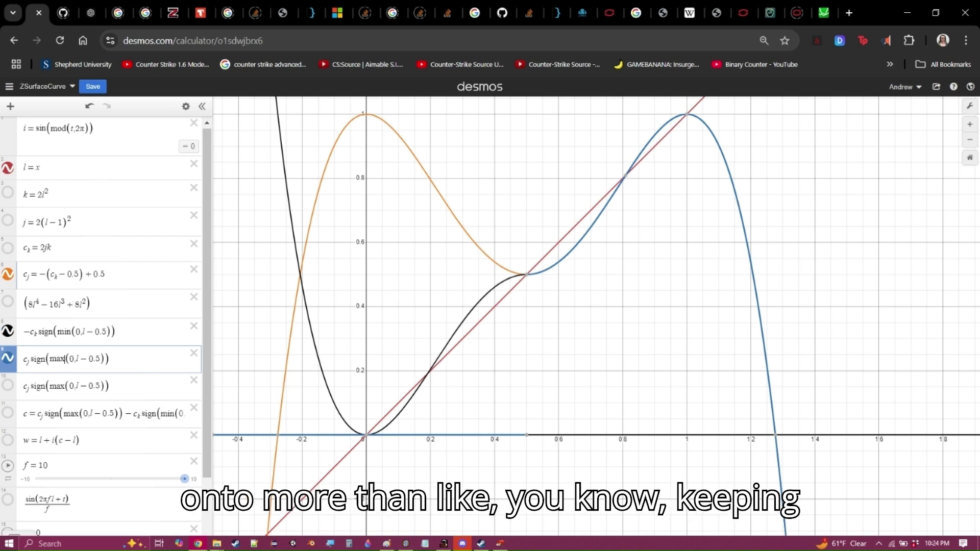
click(542, 272)
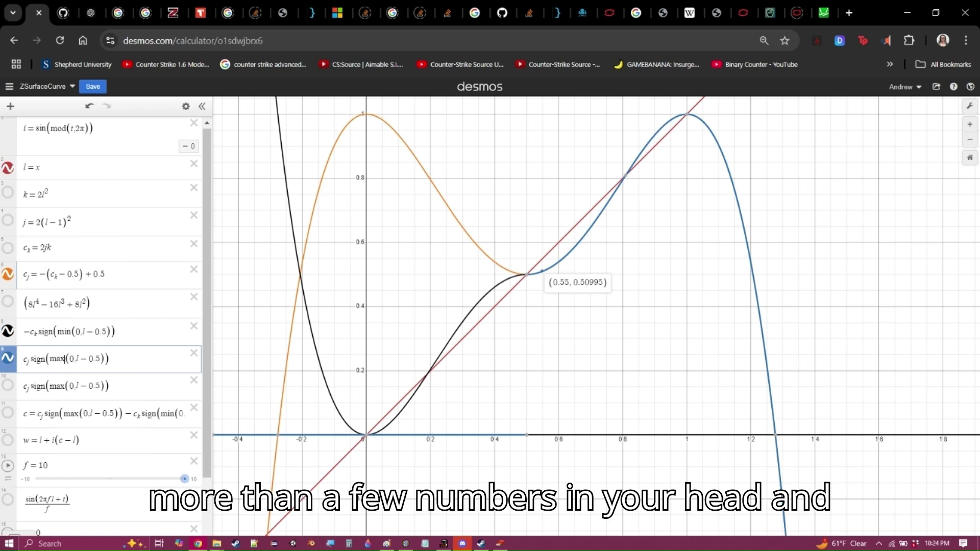
mouse_move(548, 267)
mouse_down()
mouse_move(610, 204)
mouse_move(636, 159)
mouse_move(543, 271)
mouse_move(557, 261)
mouse_up()
mouse_move(485, 294)
mouse_down()
mouse_move(495, 287)
mouse_move(527, 434)
mouse_move(489, 293)
mouse_move(500, 280)
mouse_move(460, 324)
mouse_move(515, 278)
mouse_move(526, 434)
mouse_move(498, 283)
mouse_up()
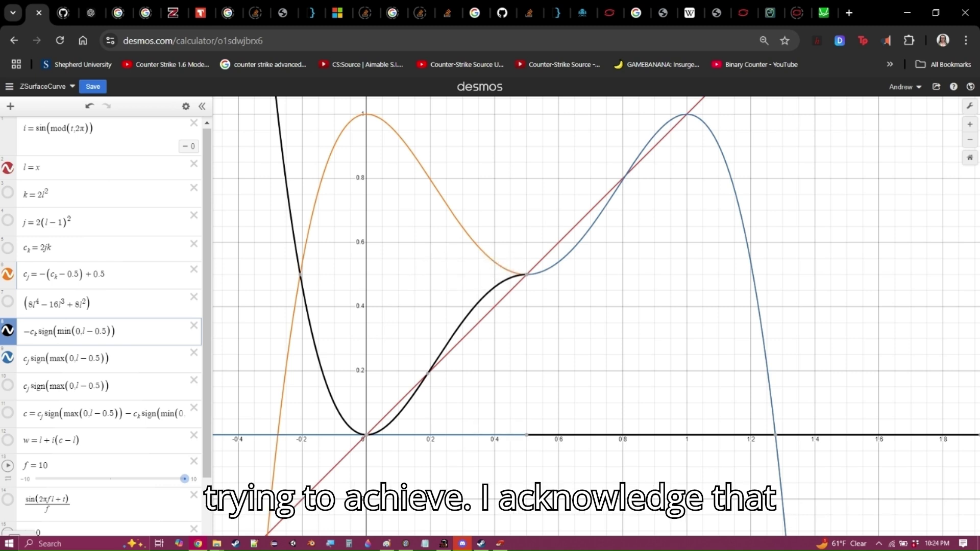
click(533, 274)
mouse_move(559, 261)
mouse_down()
mouse_move(590, 225)
mouse_move(536, 273)
mouse_move(614, 193)
mouse_move(540, 272)
mouse_up()
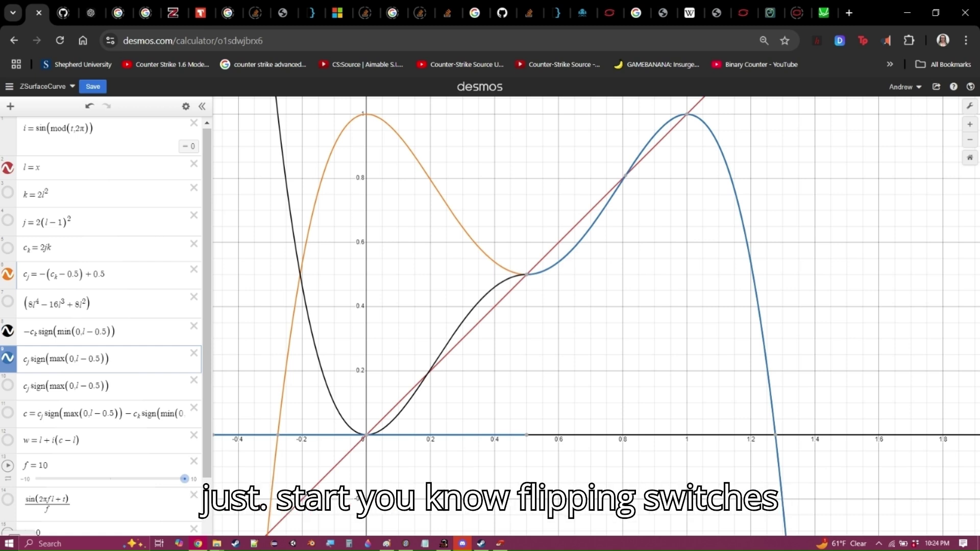
drag(50, 359, 105, 359)
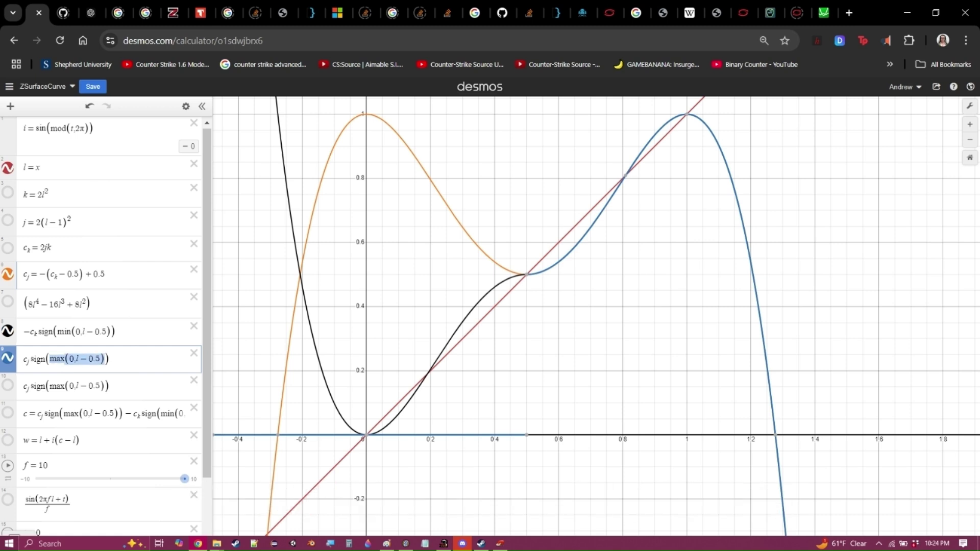
click(106, 359)
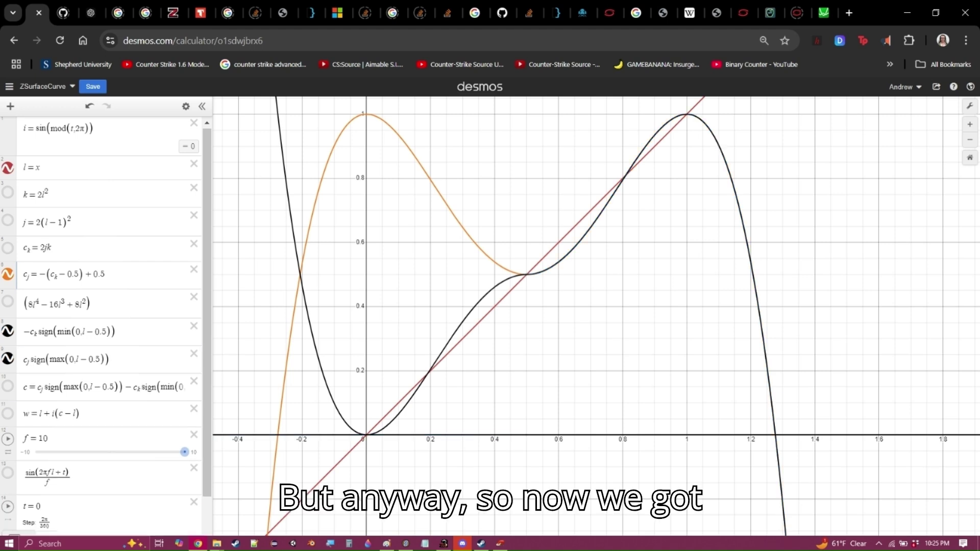
Step: Hide the unmasked c_j curve and trace the joined masked curves against l = x from the origin to (1, 1)
click(8, 275)
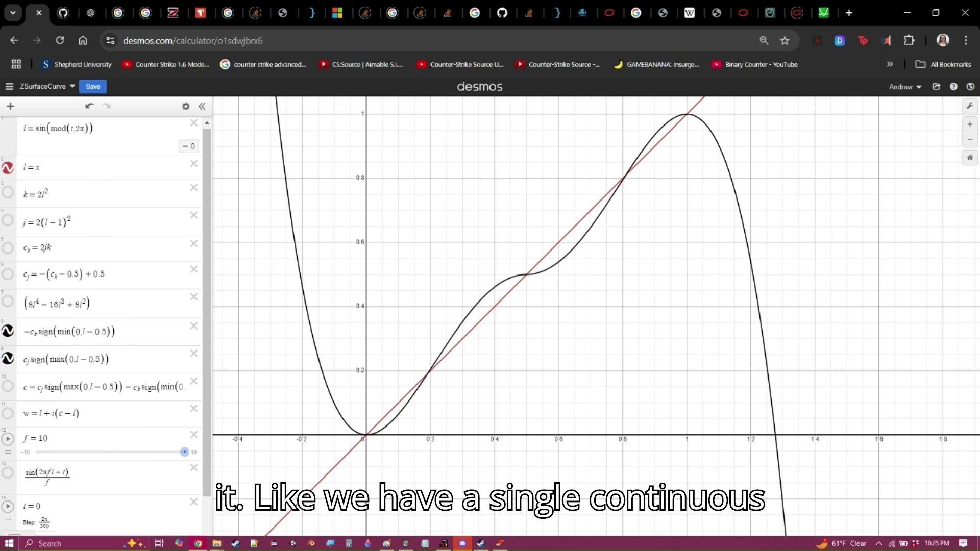
click(467, 315)
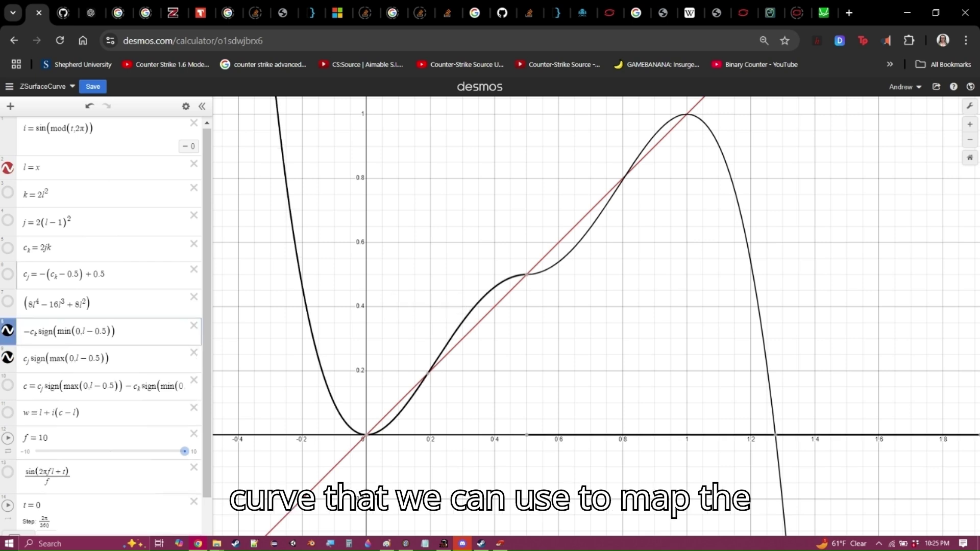
click(61, 168)
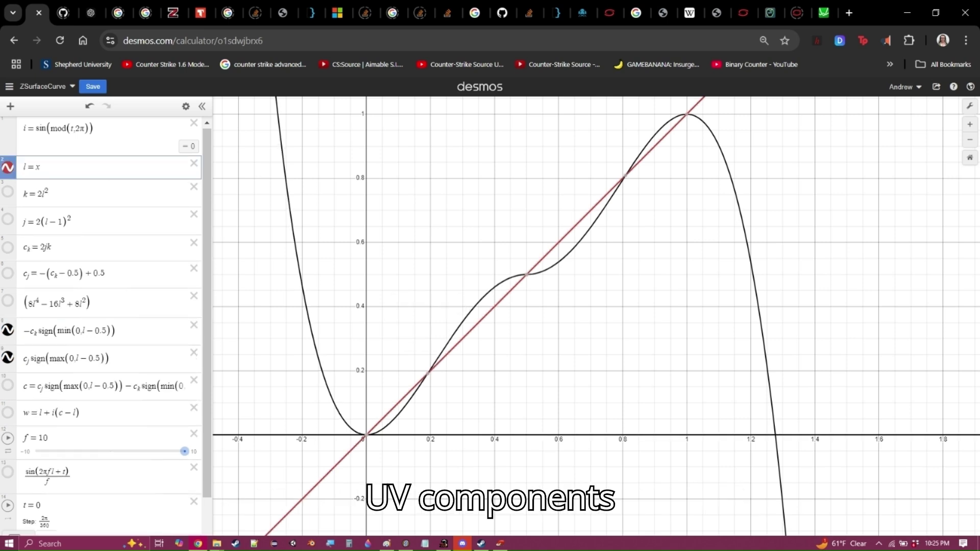
mouse_move(393, 426)
mouse_down()
mouse_move(483, 296)
mouse_move(445, 352)
mouse_move(472, 303)
mouse_move(434, 349)
mouse_move(450, 332)
mouse_move(428, 373)
mouse_move(462, 321)
mouse_move(420, 385)
mouse_move(472, 309)
mouse_move(498, 288)
mouse_move(451, 336)
mouse_move(525, 274)
mouse_move(531, 435)
mouse_up()
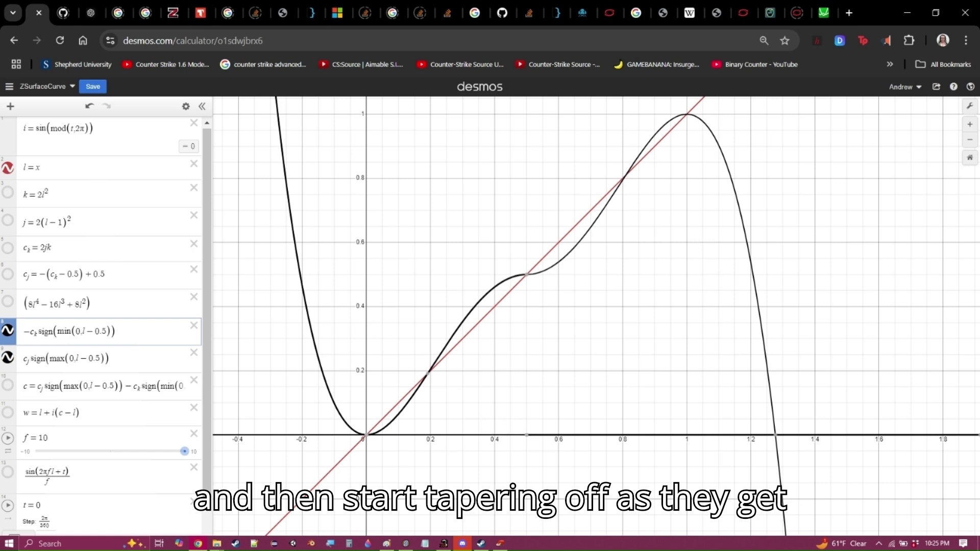
drag(602, 206, 686, 115)
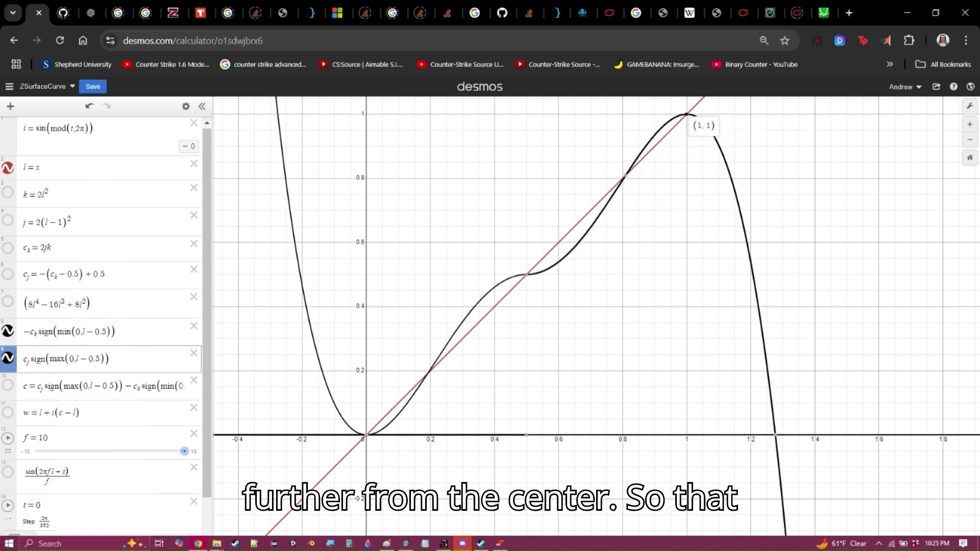
Step: Hide the separate masked c_k and c_j curves, leaving the combined c curve plotted with l = x
scroll(106, 324, down, 2)
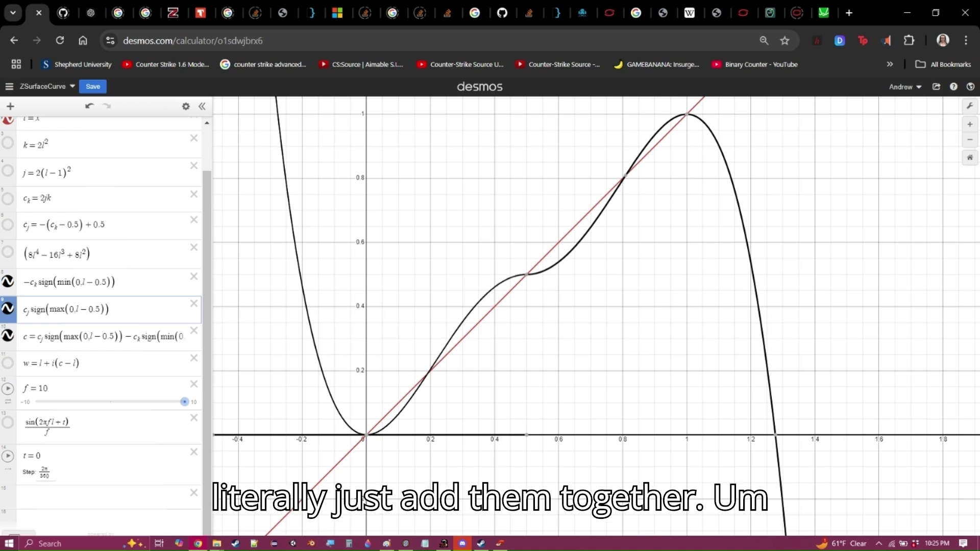
click(7, 309)
click(8, 281)
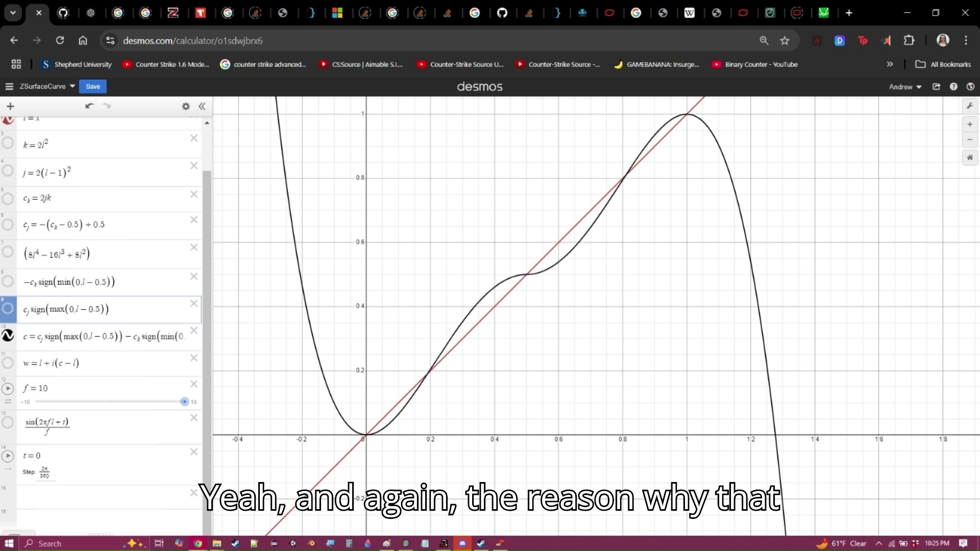
Step: Trace the combined c curve between 0 and 0.5 and compare it with the w = l + i(c − l) expression
click(444, 346)
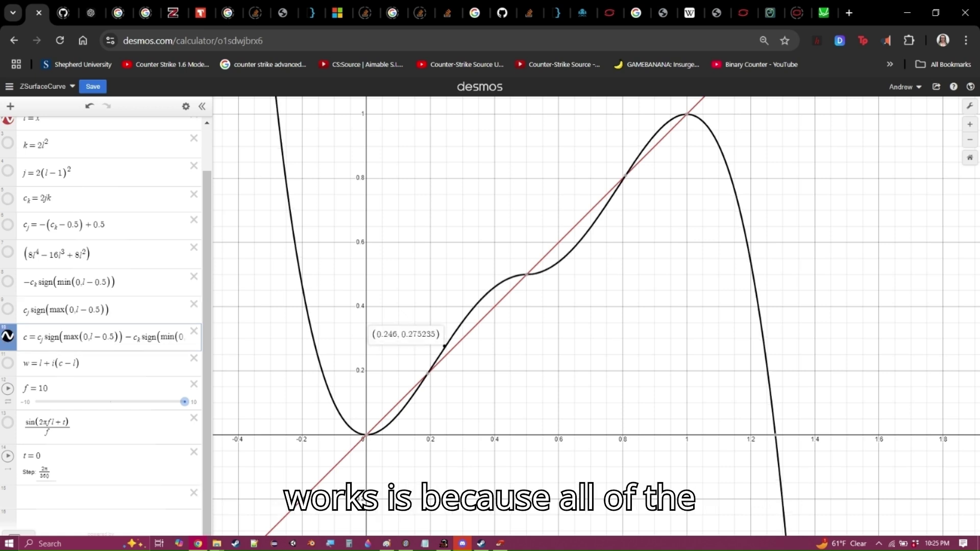
mouse_move(363, 435)
mouse_down()
mouse_move(516, 276)
mouse_move(498, 296)
mouse_move(537, 273)
mouse_move(623, 177)
mouse_move(549, 267)
mouse_move(530, 274)
mouse_up()
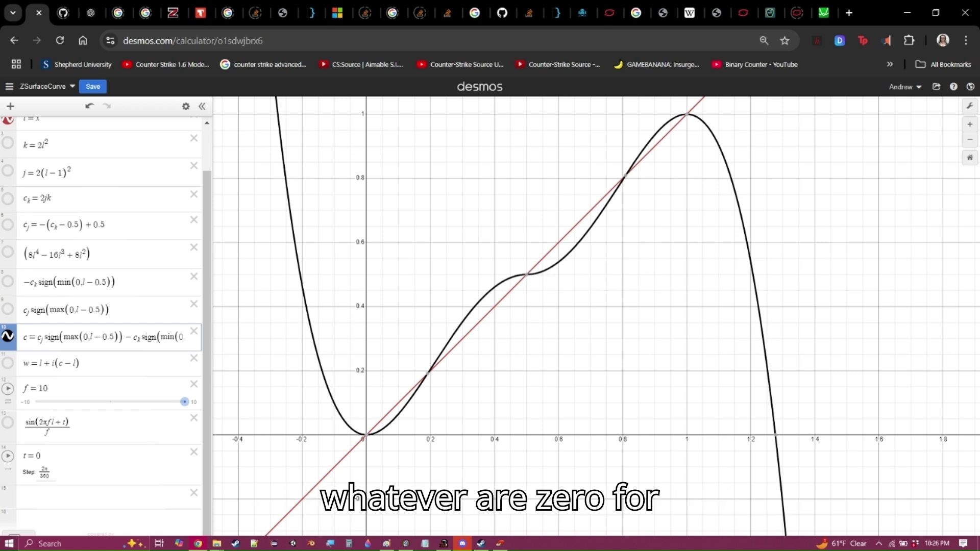
mouse_move(519, 275)
mouse_down()
mouse_move(503, 281)
mouse_move(530, 274)
mouse_move(501, 282)
mouse_move(512, 277)
mouse_move(379, 431)
mouse_move(461, 311)
mouse_move(541, 271)
mouse_move(687, 115)
mouse_move(380, 431)
mouse_move(398, 410)
mouse_move(413, 417)
mouse_move(386, 426)
mouse_move(518, 276)
mouse_move(405, 406)
mouse_move(491, 289)
mouse_move(534, 273)
mouse_move(375, 433)
mouse_move(447, 342)
mouse_move(556, 263)
mouse_move(654, 133)
mouse_move(732, 196)
mouse_move(751, 294)
mouse_move(660, 126)
mouse_move(489, 286)
mouse_move(381, 429)
mouse_up()
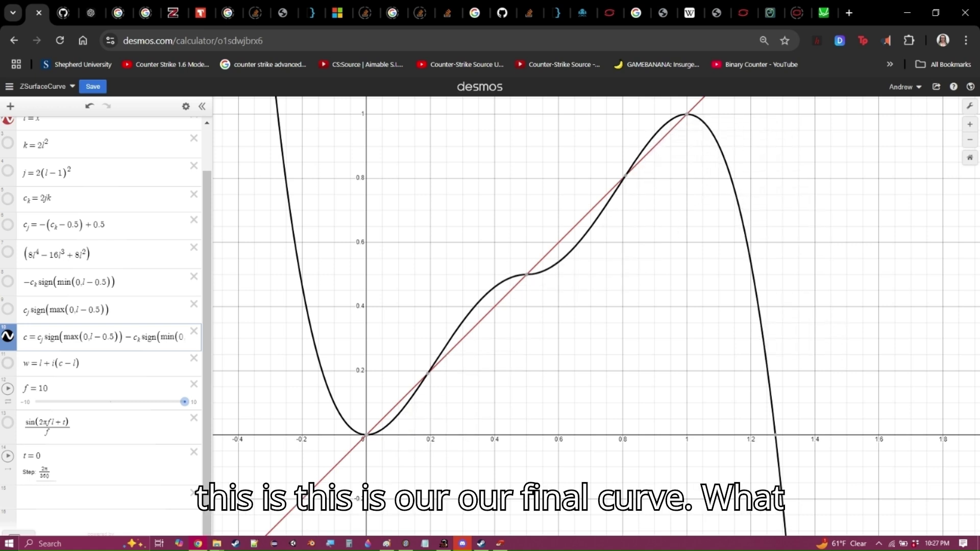
click(8, 363)
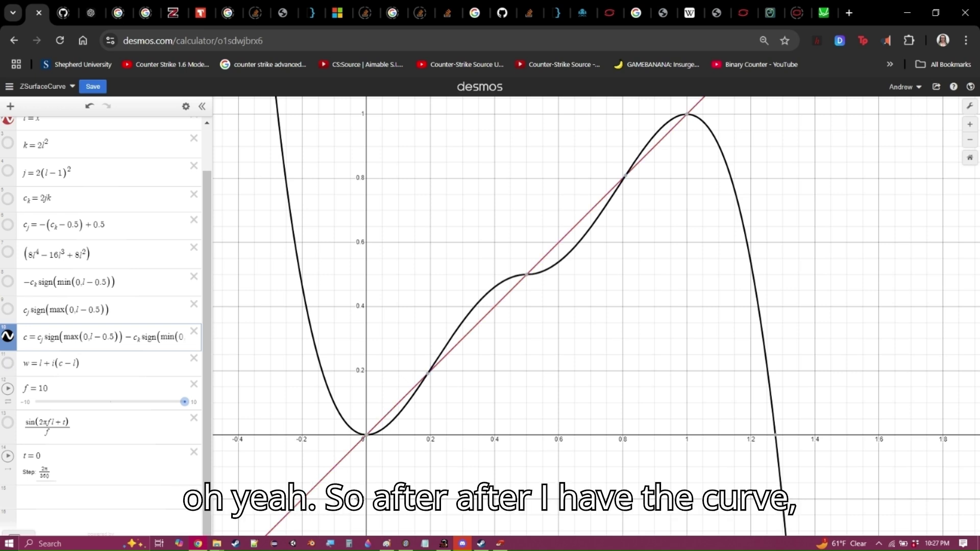
mouse_move(411, 400)
mouse_down()
mouse_move(455, 329)
mouse_move(527, 274)
mouse_move(406, 389)
mouse_move(490, 290)
mouse_move(567, 255)
mouse_move(659, 129)
mouse_move(686, 114)
mouse_move(565, 261)
mouse_move(469, 312)
mouse_move(372, 433)
mouse_move(472, 307)
mouse_move(544, 270)
mouse_move(670, 116)
mouse_move(699, 117)
mouse_move(631, 168)
mouse_move(603, 207)
mouse_move(658, 123)
mouse_move(594, 223)
mouse_move(677, 114)
mouse_move(646, 194)
mouse_move(505, 286)
mouse_move(392, 420)
mouse_move(473, 310)
mouse_move(550, 264)
mouse_move(605, 207)
mouse_move(547, 268)
mouse_move(471, 313)
mouse_move(388, 423)
mouse_move(493, 288)
mouse_move(404, 406)
mouse_move(449, 345)
mouse_up()
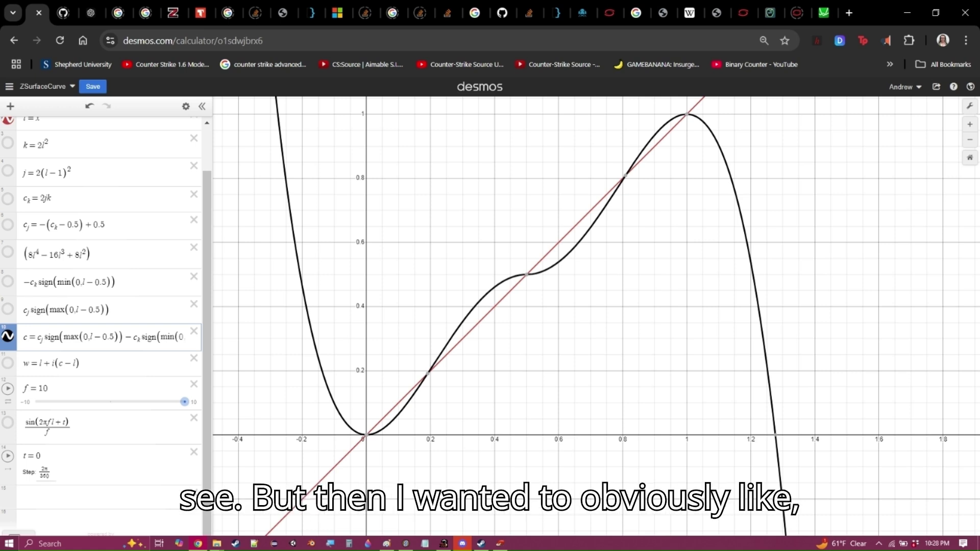
click(81, 363)
mouse_move(397, 408)
mouse_down()
mouse_move(472, 340)
mouse_move(515, 278)
mouse_move(597, 217)
mouse_move(550, 271)
mouse_move(484, 294)
mouse_move(444, 348)
mouse_move(476, 305)
mouse_move(564, 256)
mouse_move(676, 116)
mouse_move(597, 219)
mouse_move(480, 299)
mouse_move(467, 320)
mouse_move(523, 274)
mouse_move(555, 265)
mouse_move(664, 128)
mouse_move(424, 380)
mouse_up()
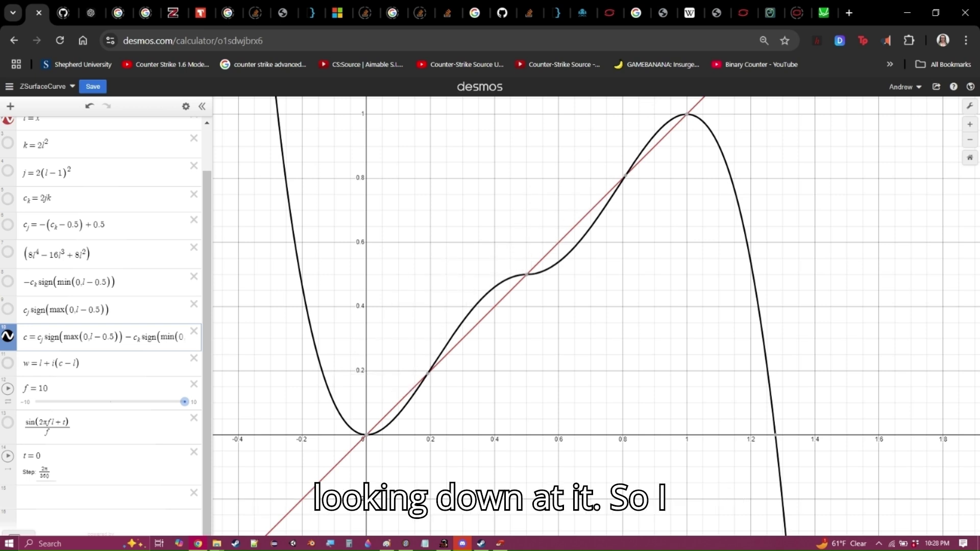
Step: Show the w = l + i(c − l) curve and hide the combined c curve
click(8, 362)
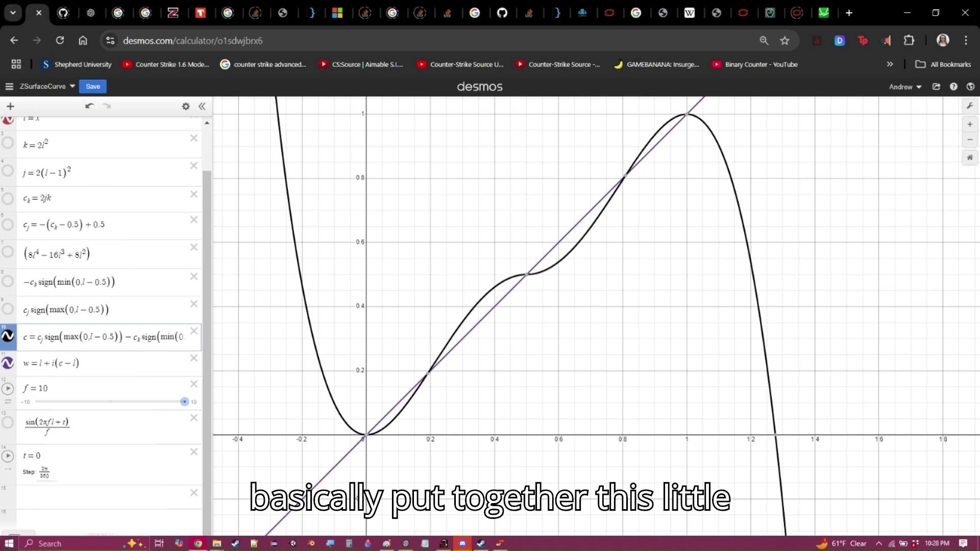
click(7, 336)
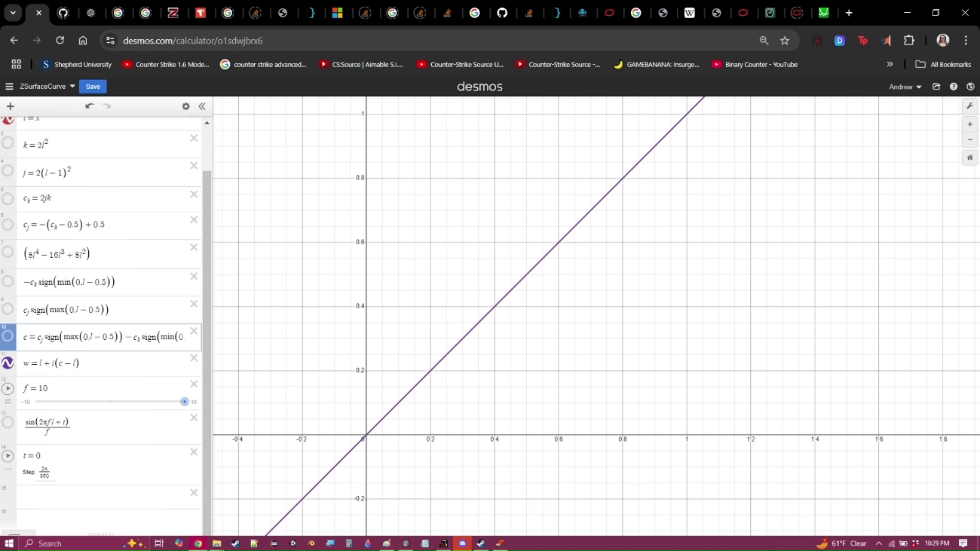
click(81, 364)
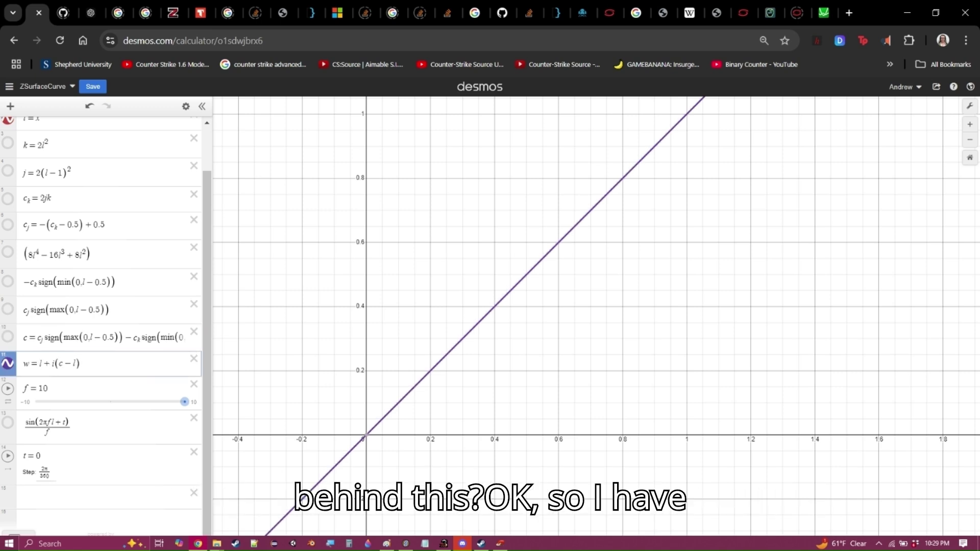
Step: Try replacing the l inside the parentheses of w = l + i(c − l) with 0, and undo the change
scroll(102, 325, up, 2)
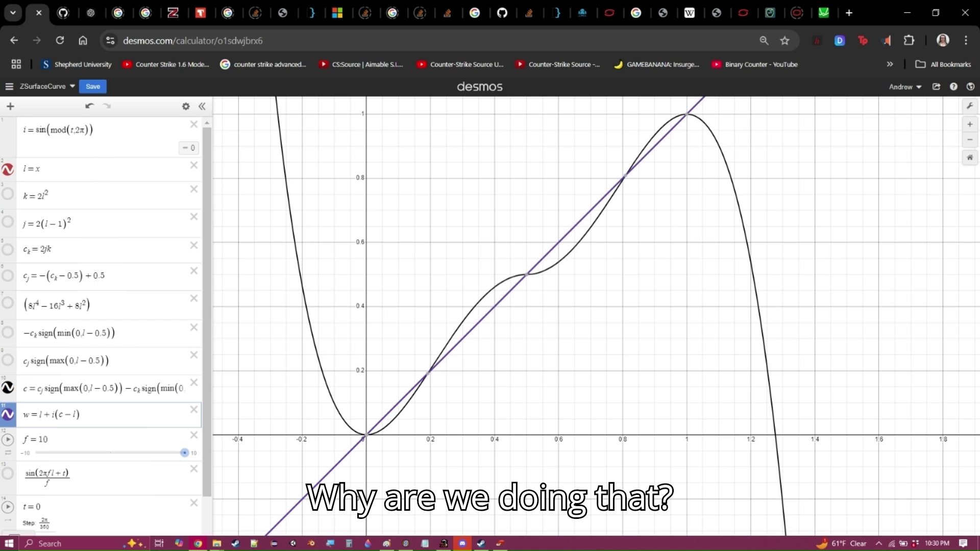
key(shift+Right)
key(shift+Left)
key(shift+Left)
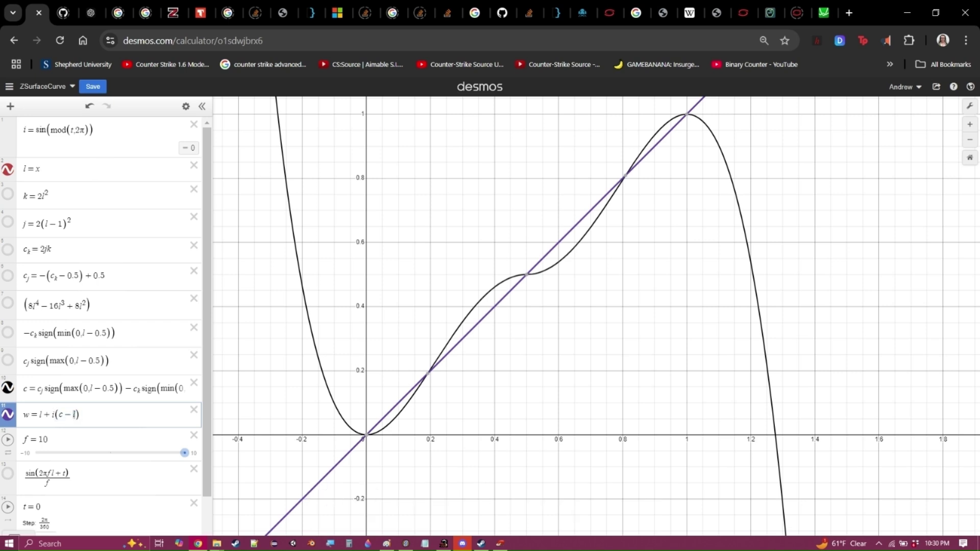
text(0)
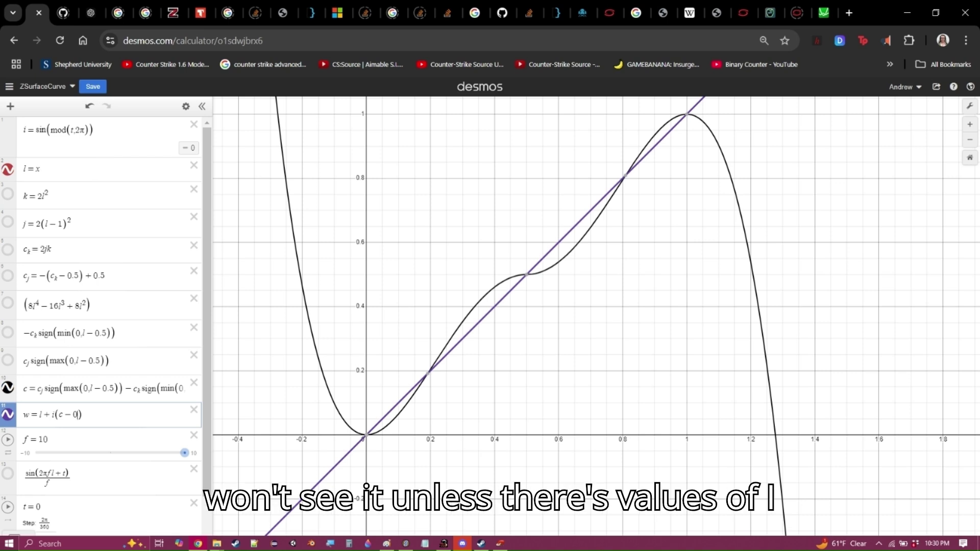
key(ctrl+z)
Step: Examine the factor i in w = l + i(c − l) and trace how c bulges from the straight line below 0.5
drag(56, 415, 51, 415)
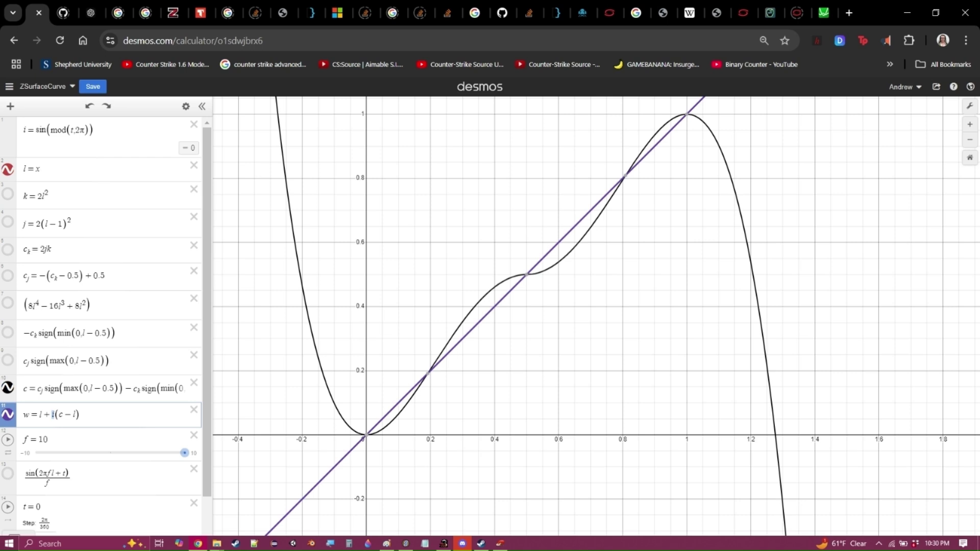
key(ctrl+a)
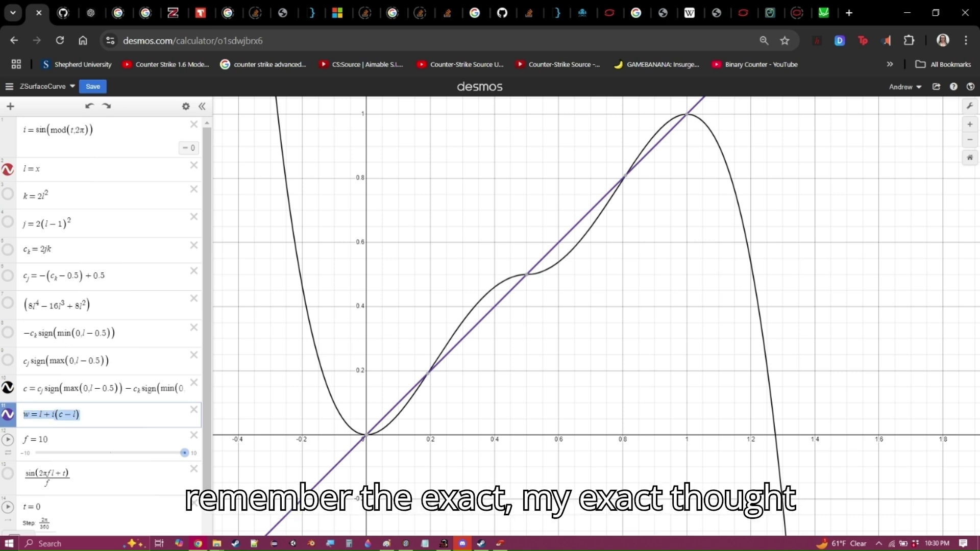
click(97, 414)
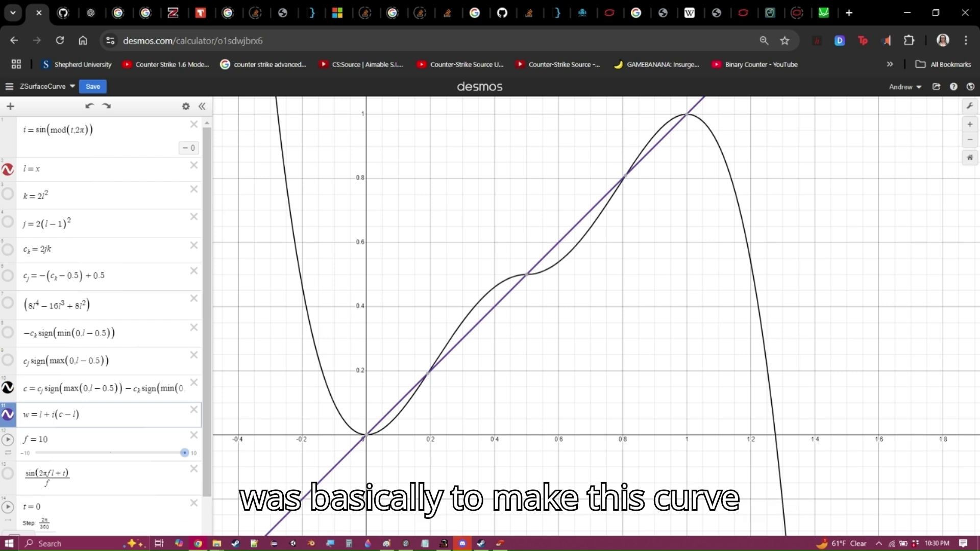
drag(505, 276, 475, 307)
mouse_move(492, 309)
mouse_down()
mouse_move(500, 301)
mouse_move(456, 345)
mouse_up()
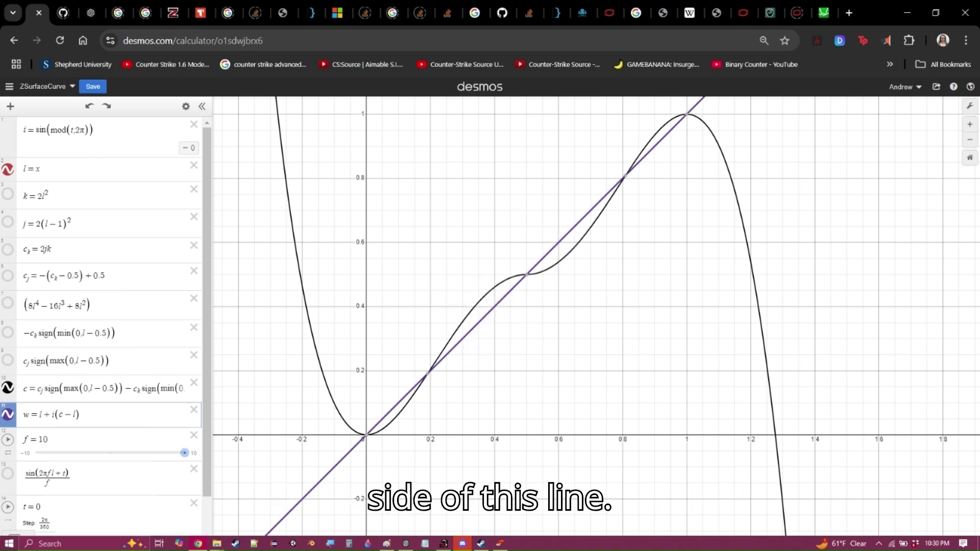